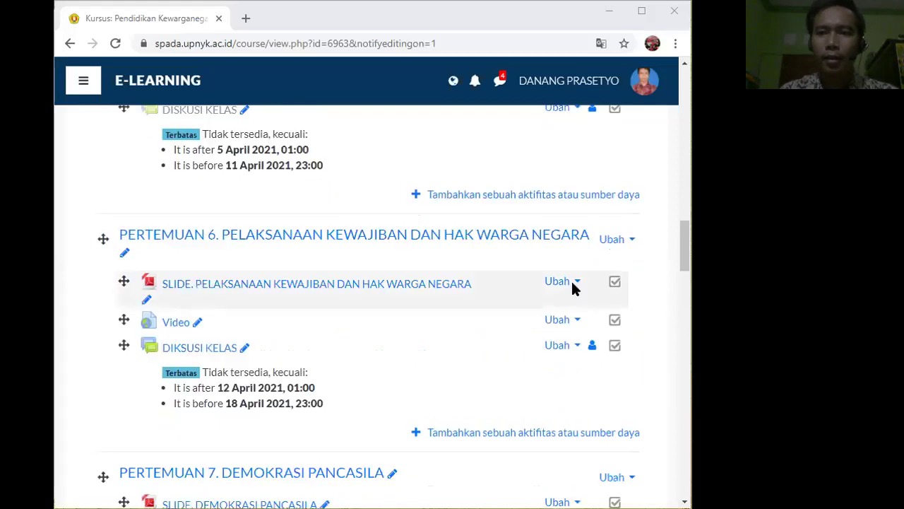
- Open the question bank's category page from the full administration options of the Pendidikan Kewarganegaraan E (20202) course
scroll(554, 290, "up", 10)
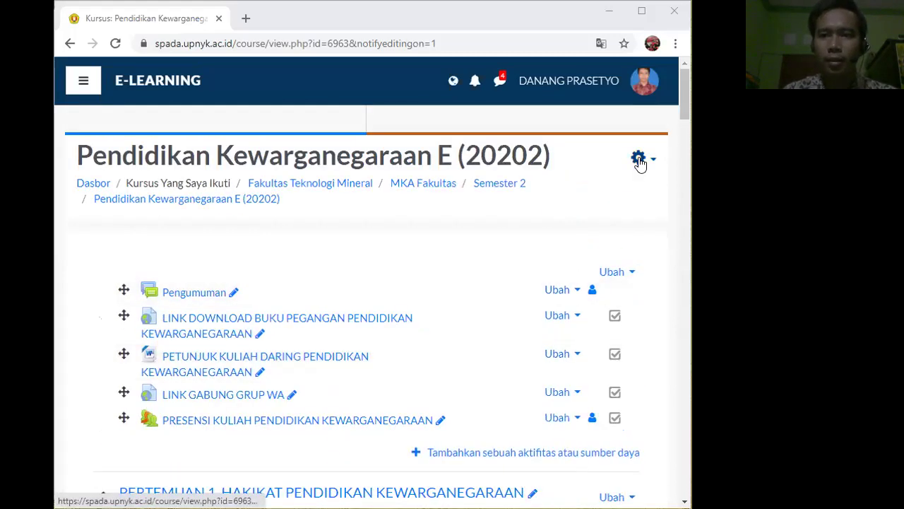
left_click(639, 163)
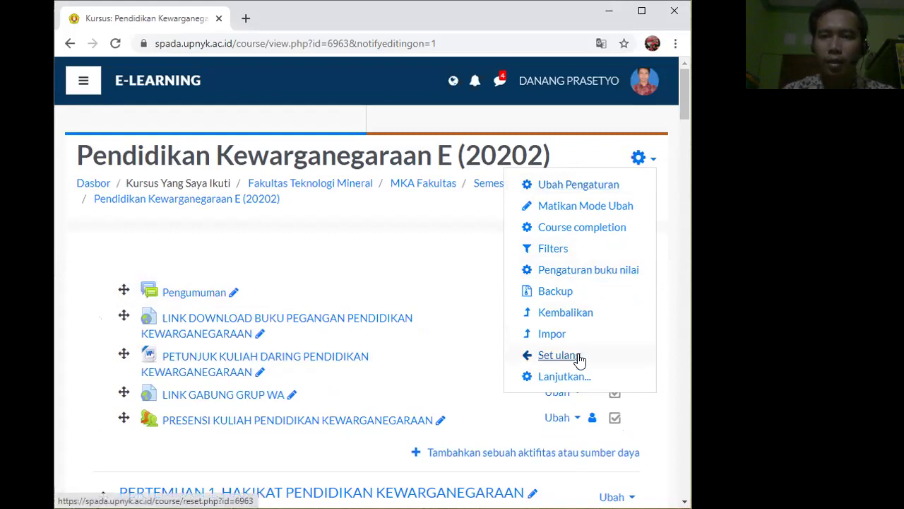
left_click(564, 381)
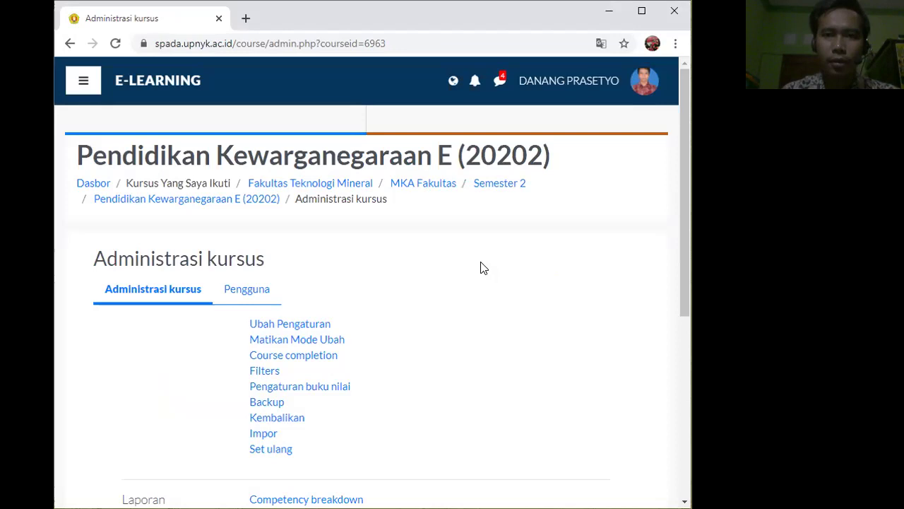
scroll(468, 283, "down", 5)
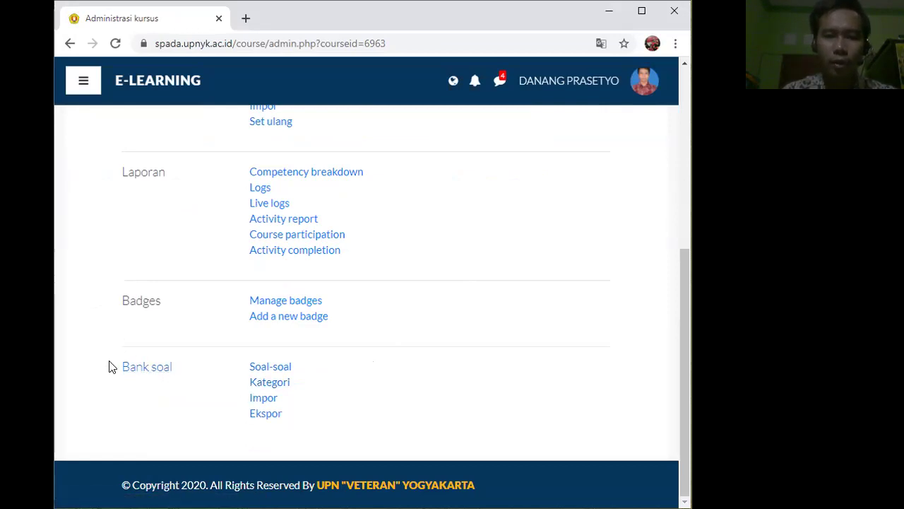
left_click(272, 386)
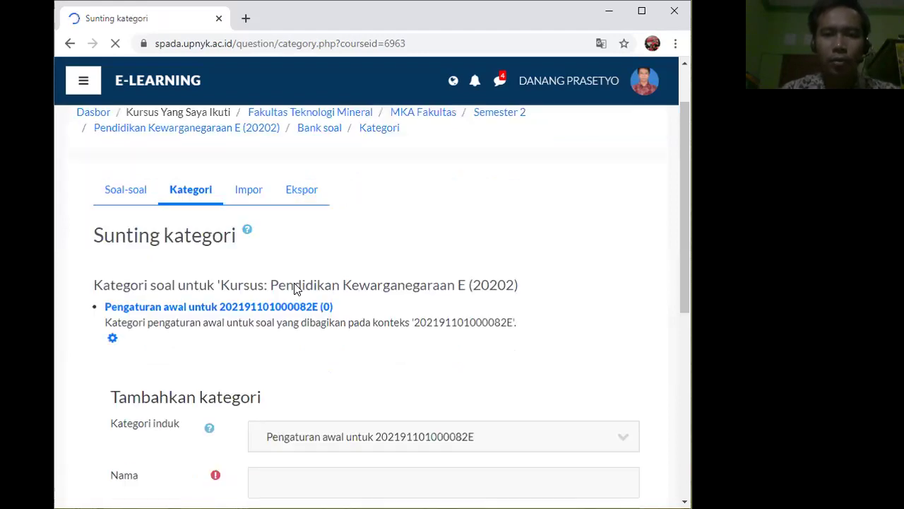
- Set the new question category's parent to Top for Pendidikan Kewarganegaraan E (20202)
scroll(296, 283, "down", 2)
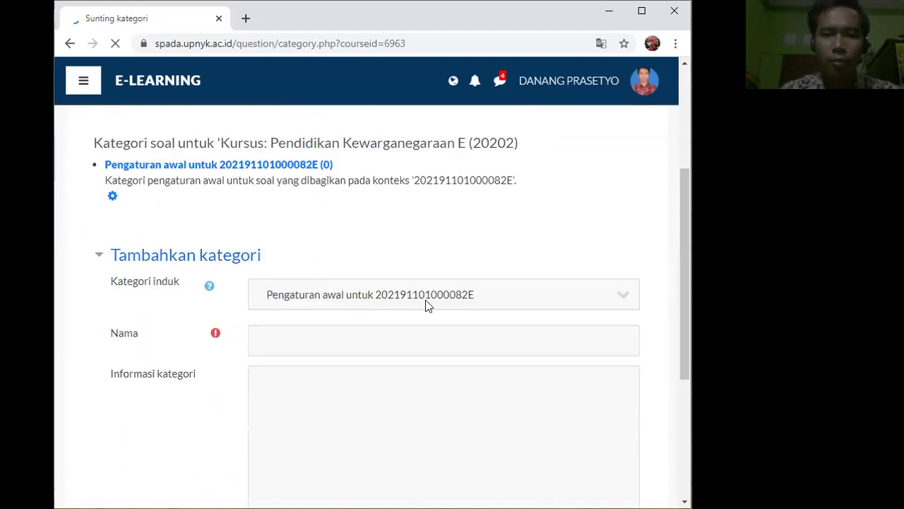
scroll(480, 310, "down", 2)
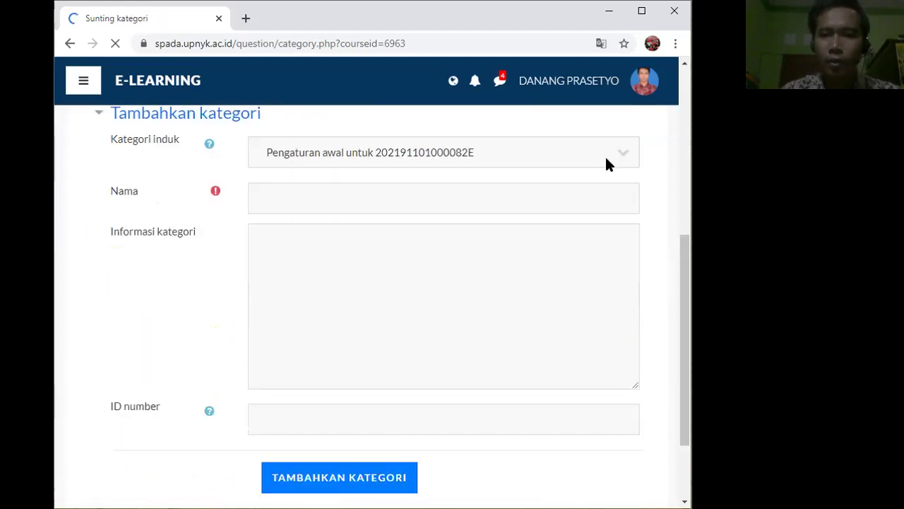
scroll(606, 163, "up", 1)
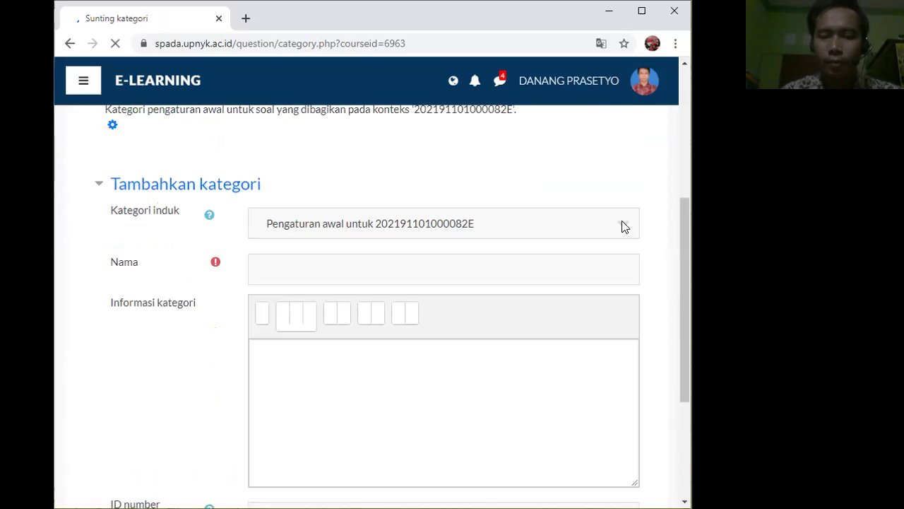
left_click(319, 236)
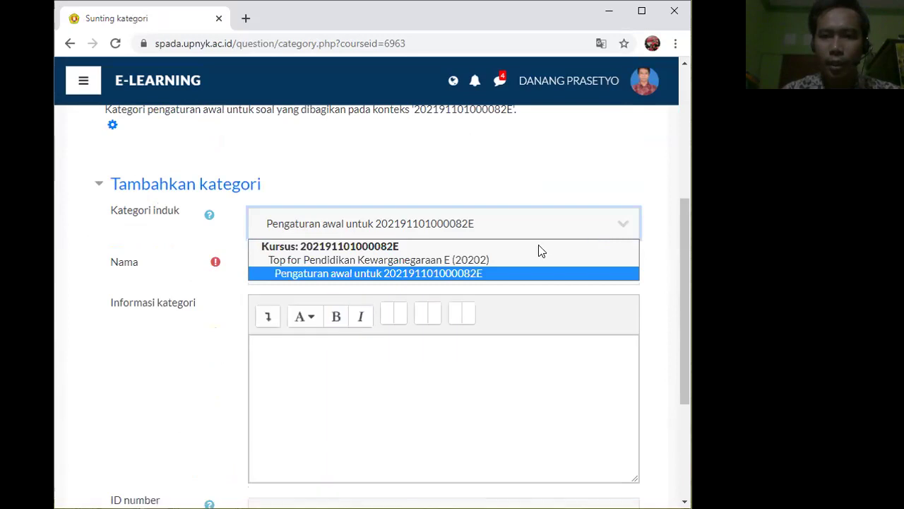
left_click(478, 259)
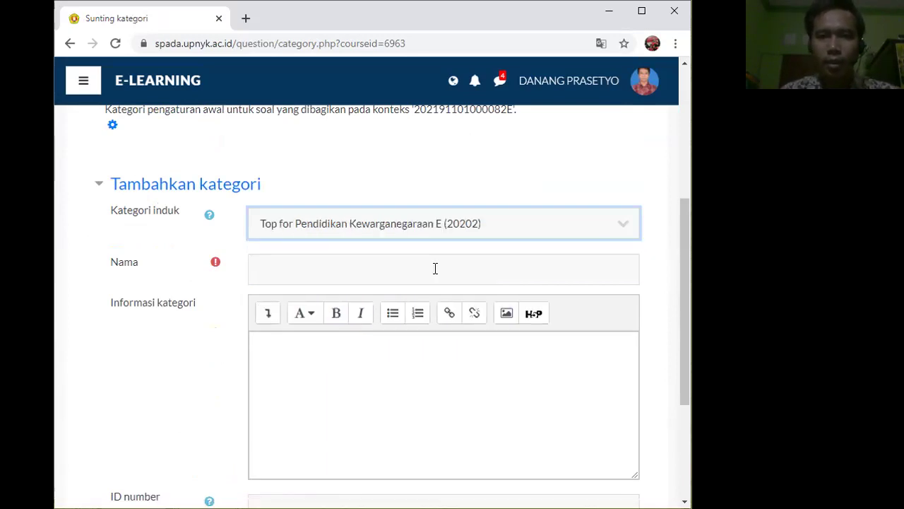
- Name the new category "Soal UTS" and add it to the question bank
left_click(408, 271)
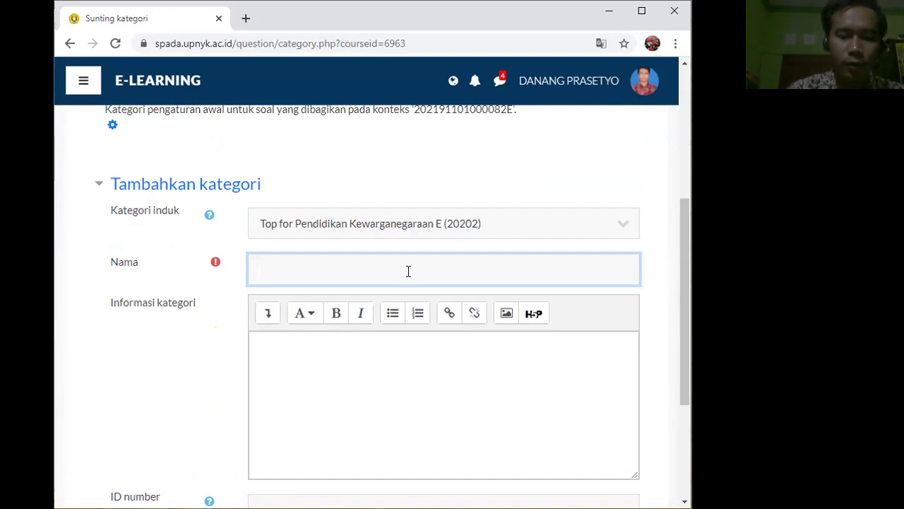
type("UTS")
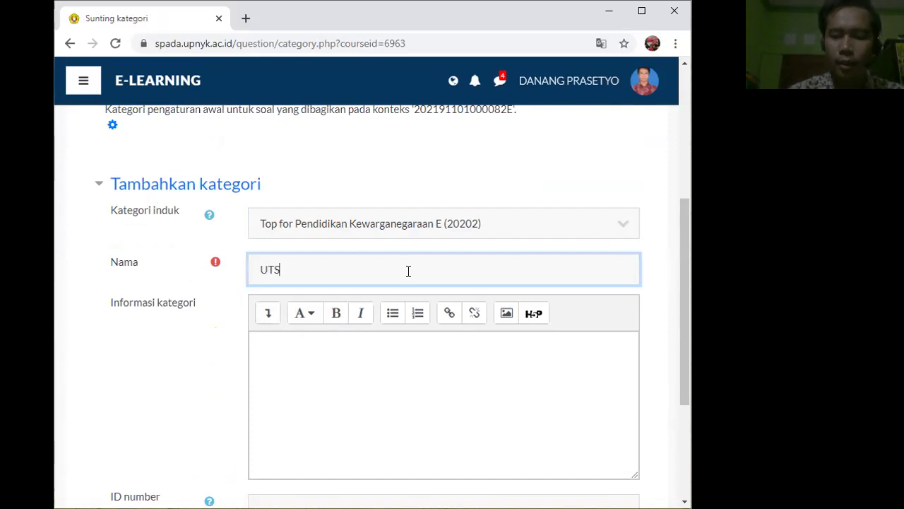
type("Soal")
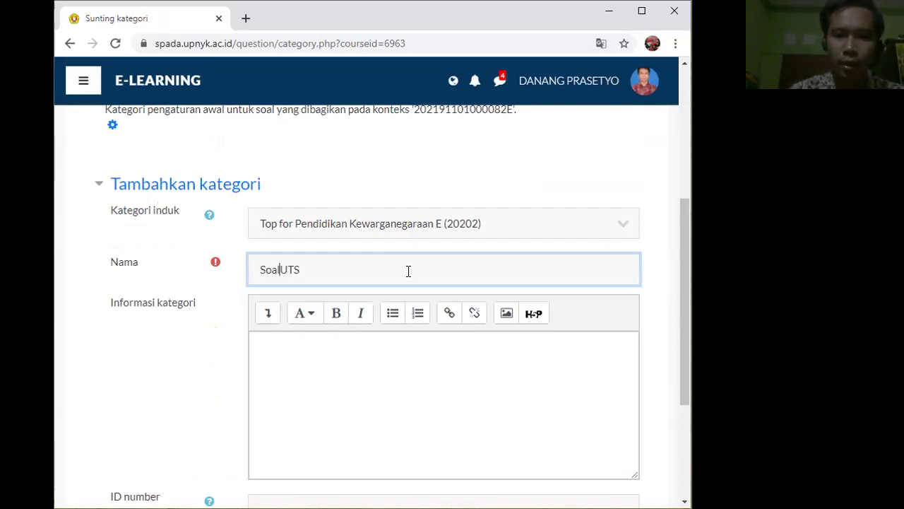
scroll(408, 271, "down", 1)
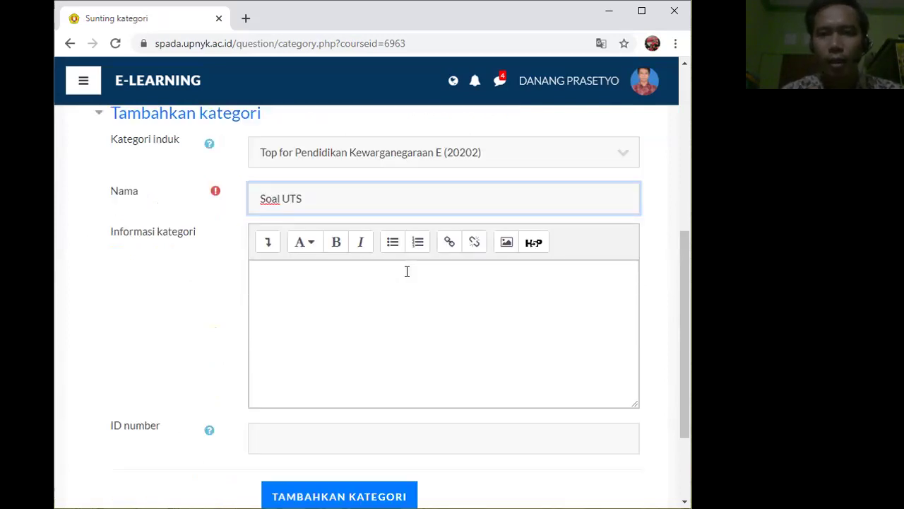
scroll(400, 291, "down", 2)
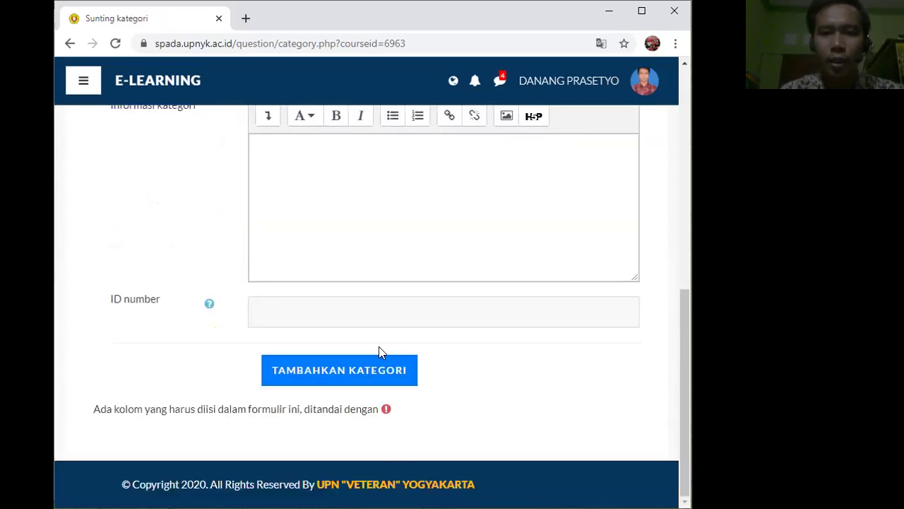
left_click(369, 382)
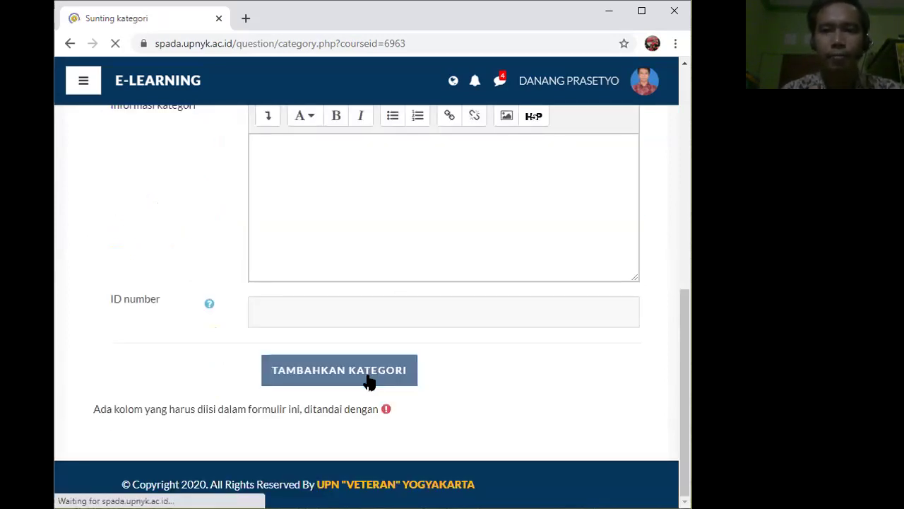
- Open the question import form and choose Aiken format as the file format
scroll(379, 302, "down", 4)
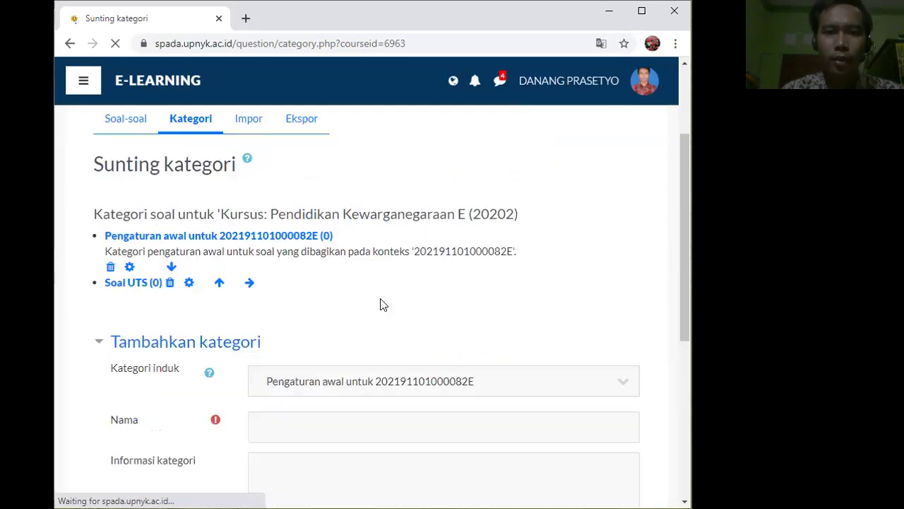
scroll(357, 289, "up", 2)
scroll(317, 218, "up", 1)
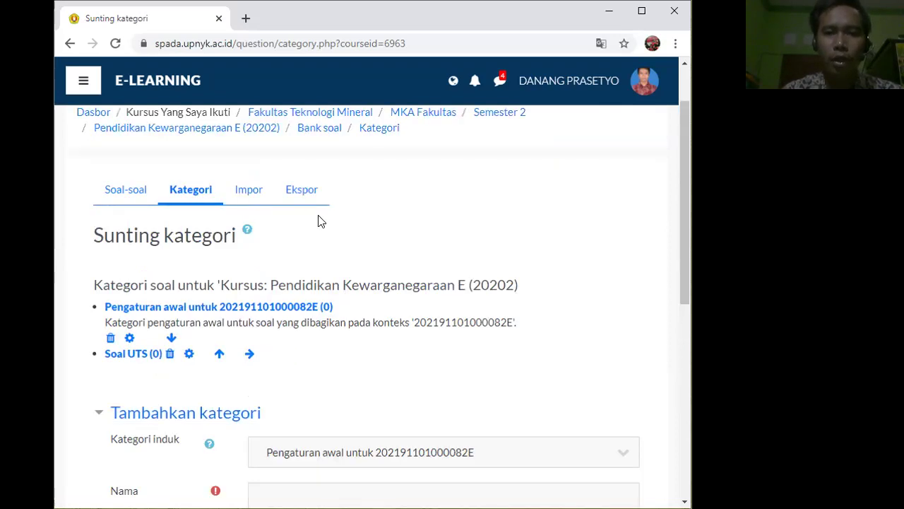
left_click(243, 195)
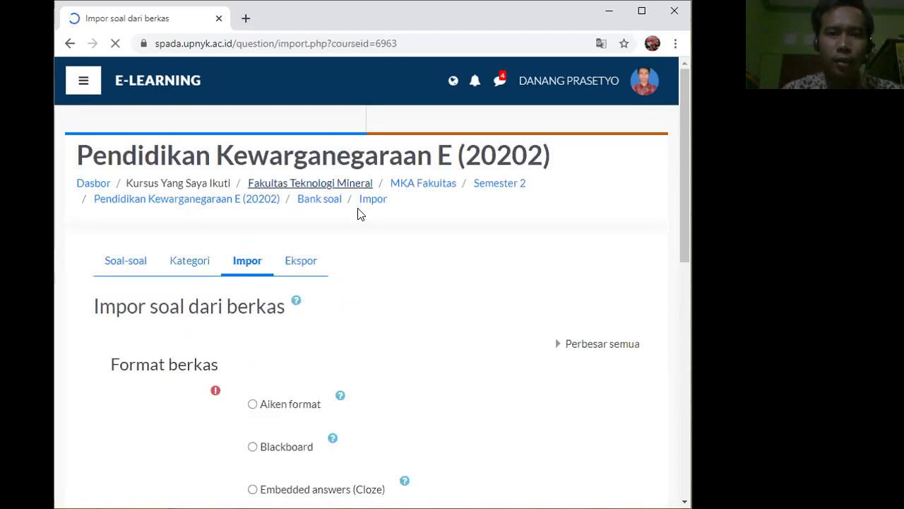
scroll(357, 214, "down", 2)
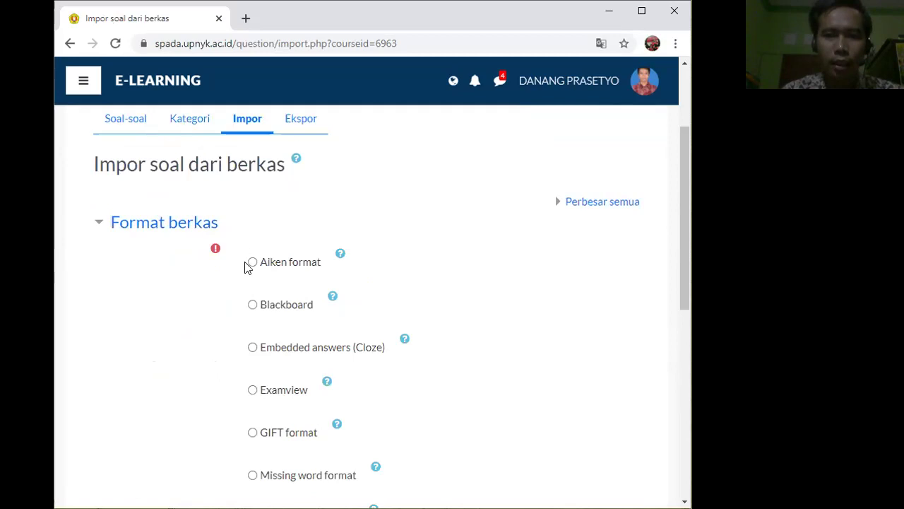
left_click(252, 262)
- Expand the general import settings and set the import category to Soal UTS
scroll(380, 275, "down", 2)
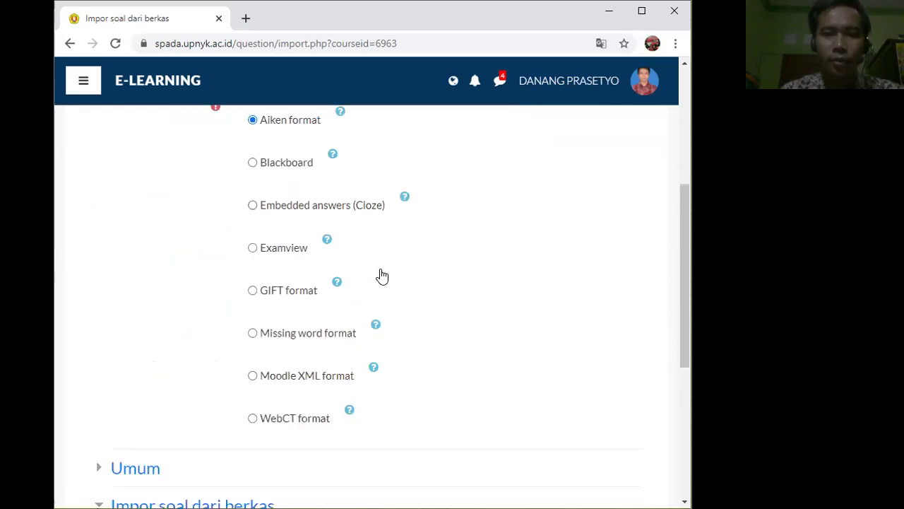
scroll(376, 277, "down", 3)
scroll(253, 257, "down", 1)
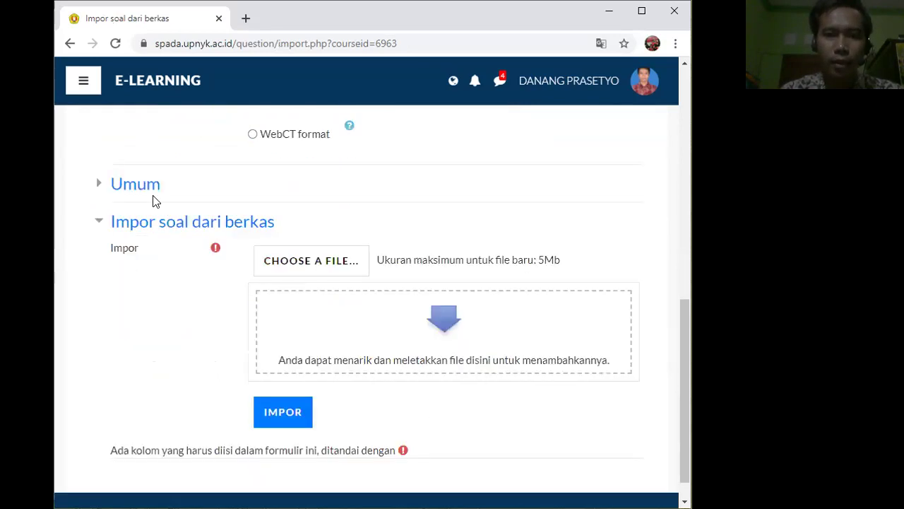
left_click(137, 184)
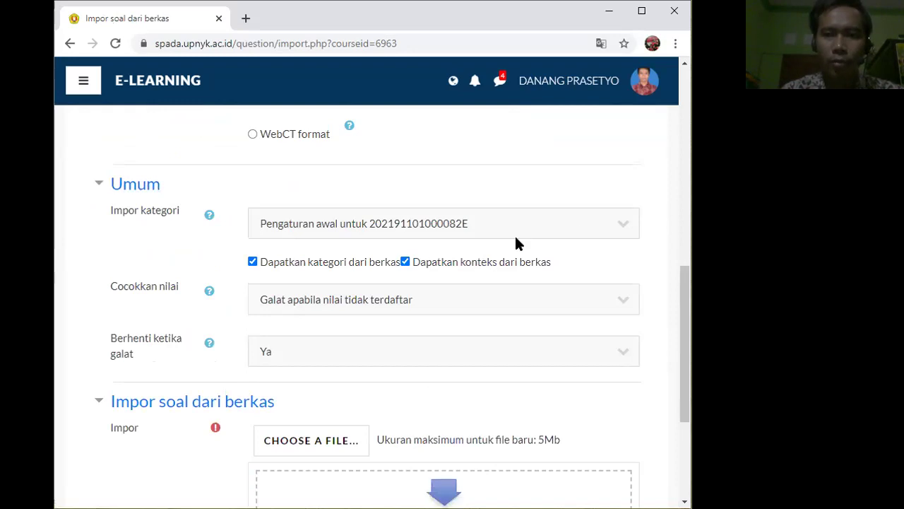
left_click(608, 225)
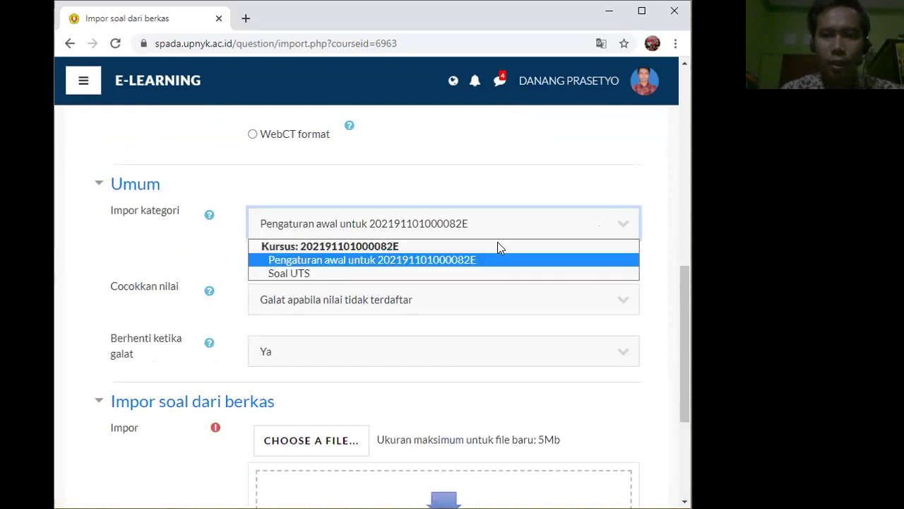
left_click(335, 274)
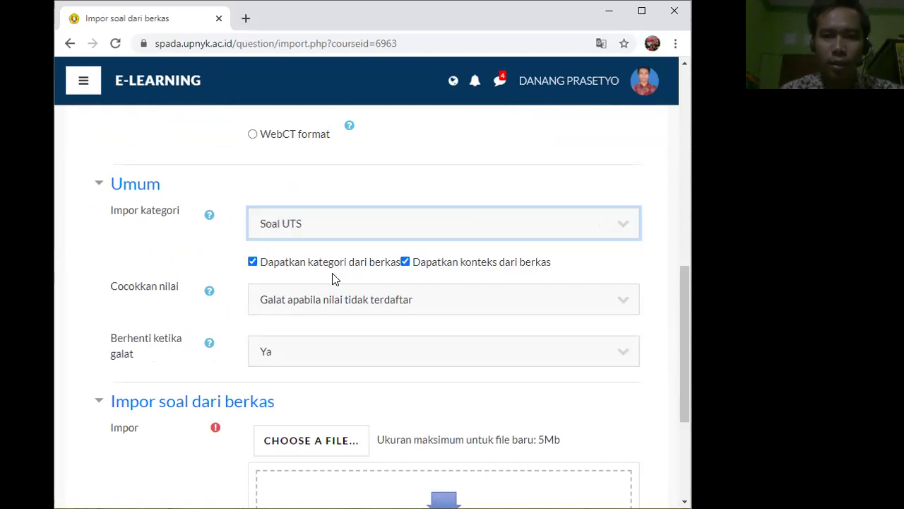
- Add the file SOAL UTS PKn.txt to the import form and import its questions
scroll(335, 279, "down", 3)
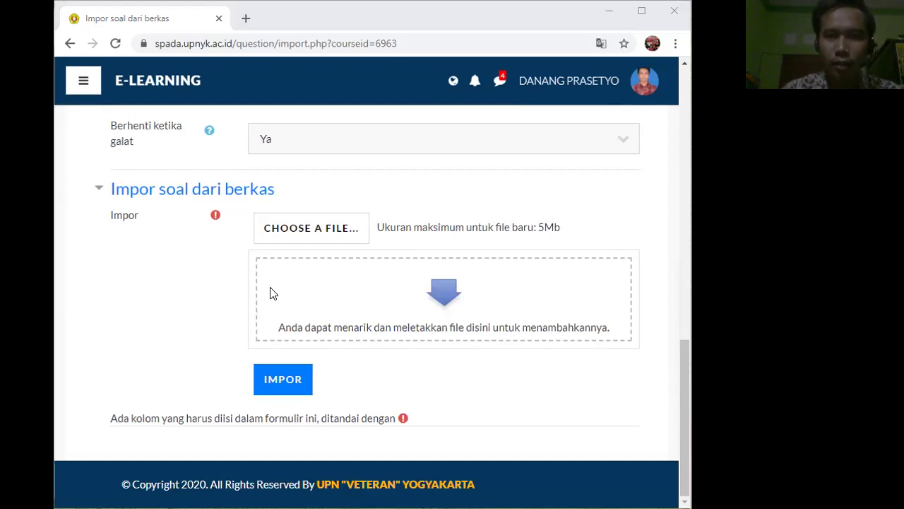
left_click_drag(327, 312, 327, 312)
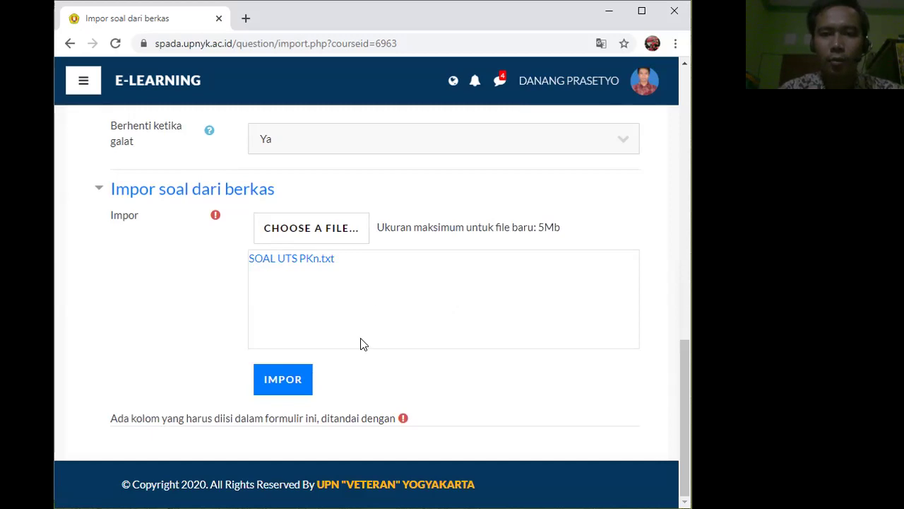
left_click(284, 381)
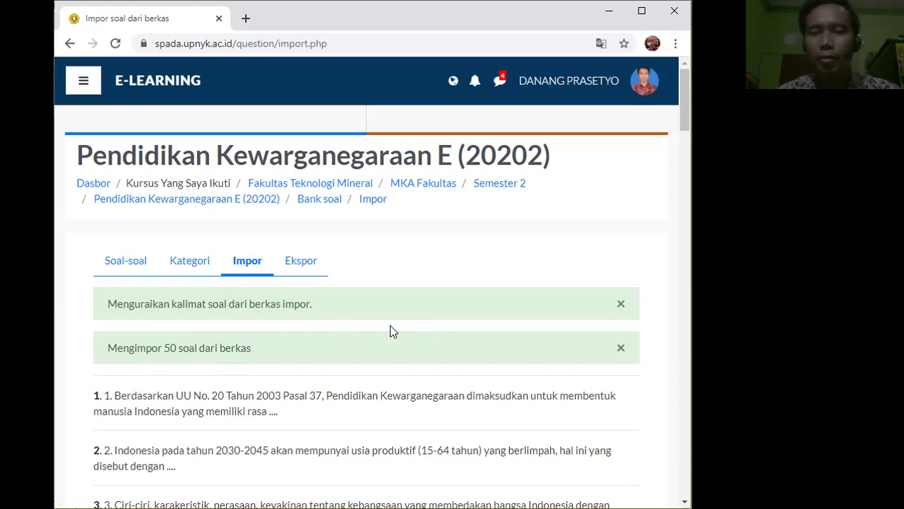
- Review the imported questions through to the end of the list and continue to the question bank
scroll(393, 328, "down", 1)
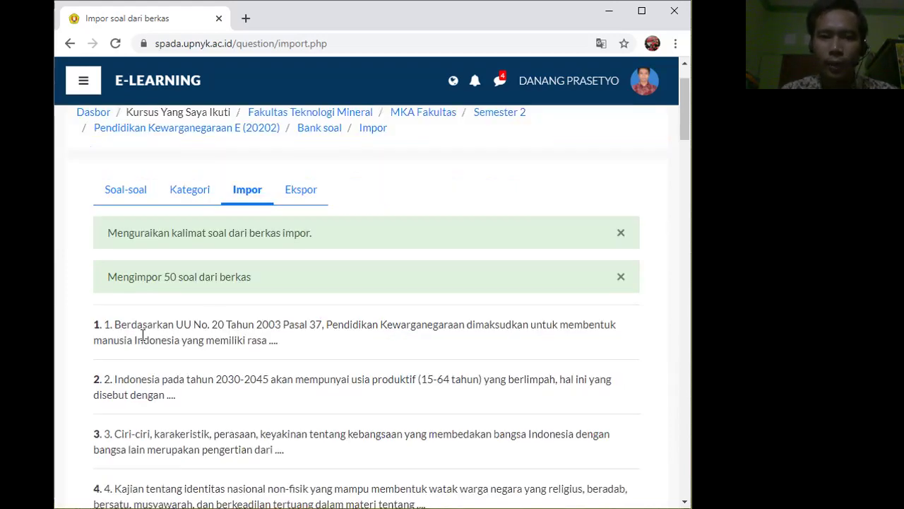
scroll(253, 365, "down", 8)
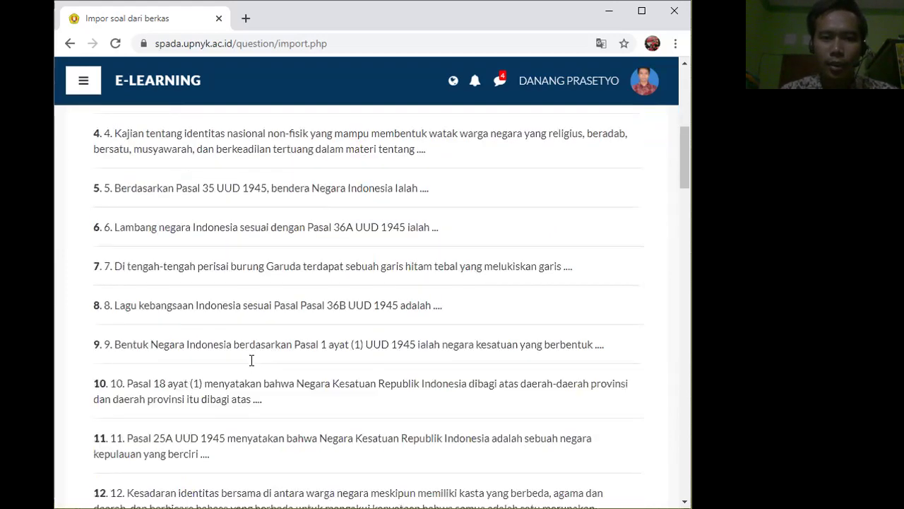
scroll(253, 366, "down", 15)
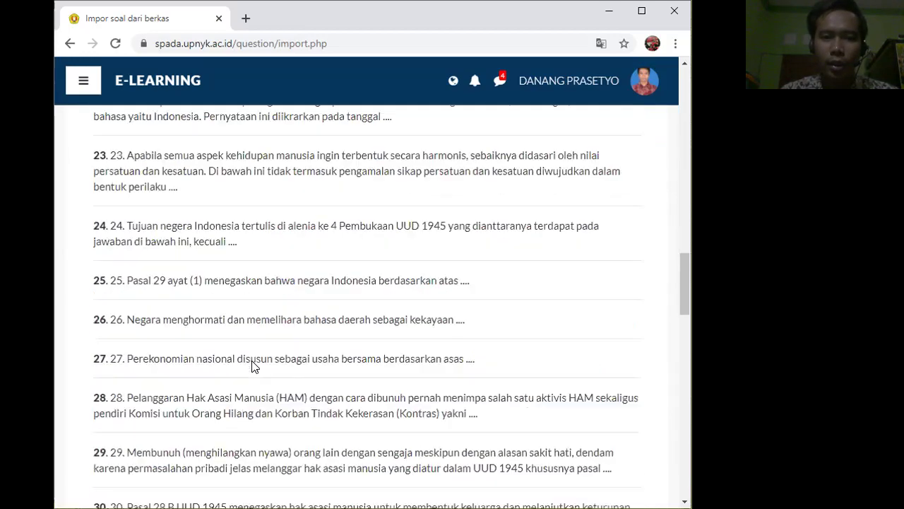
scroll(252, 366, "down", 13)
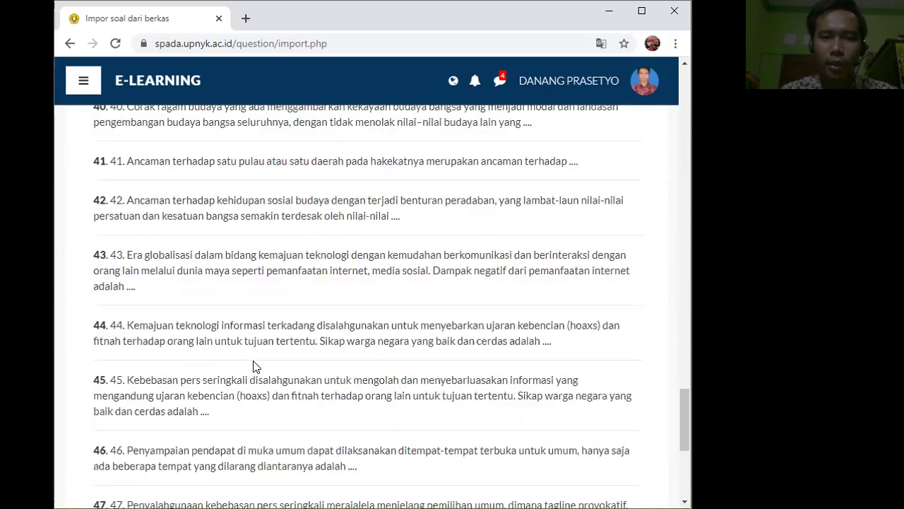
scroll(252, 366, "down", 3)
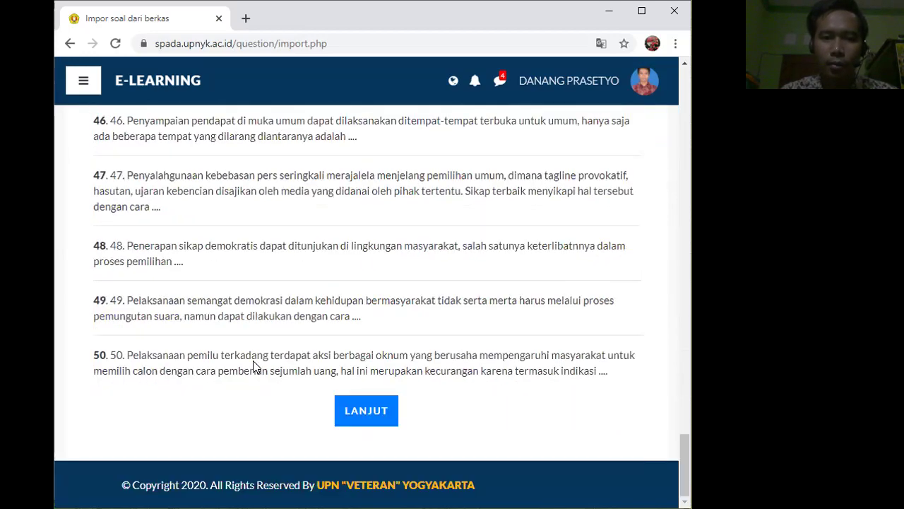
left_click(361, 417)
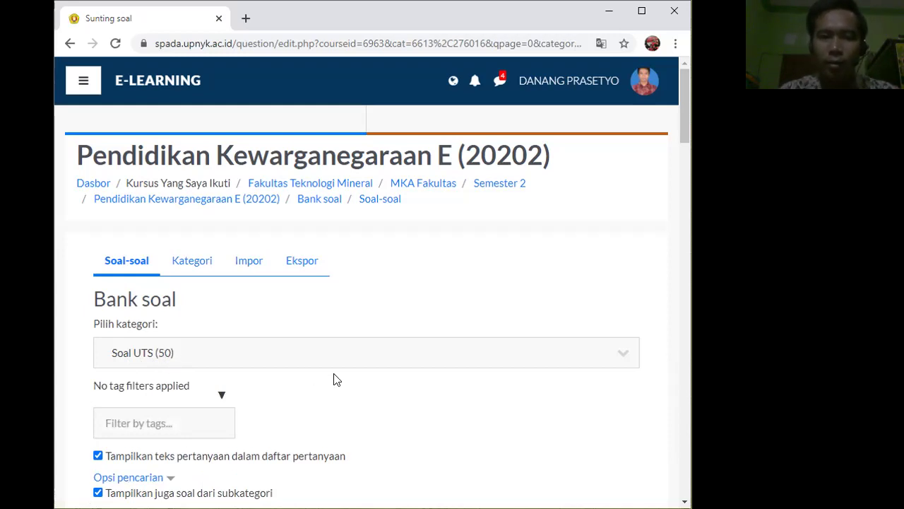
scroll(336, 377, "down", 2)
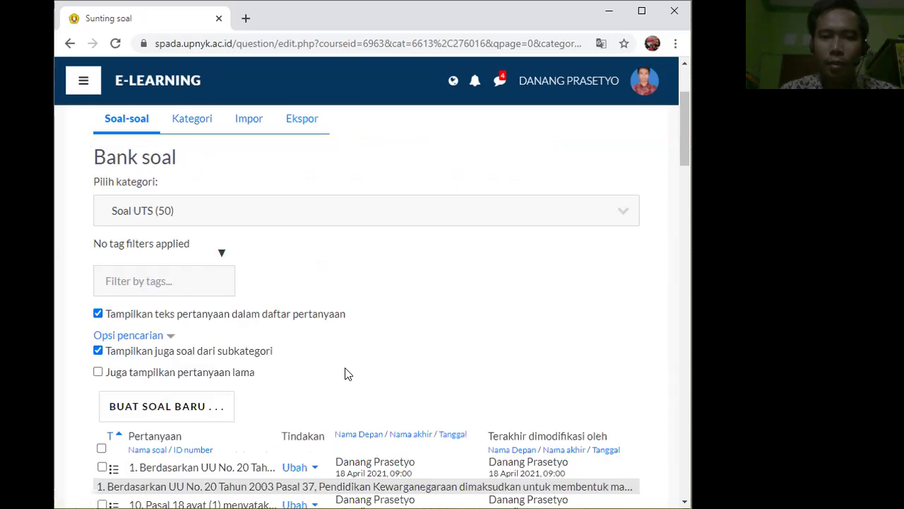
- Return from the question bank to the Pendidikan Kewarganegaraan E (20202) course page
scroll(346, 374, "down", 1)
scroll(348, 370, "up", 3)
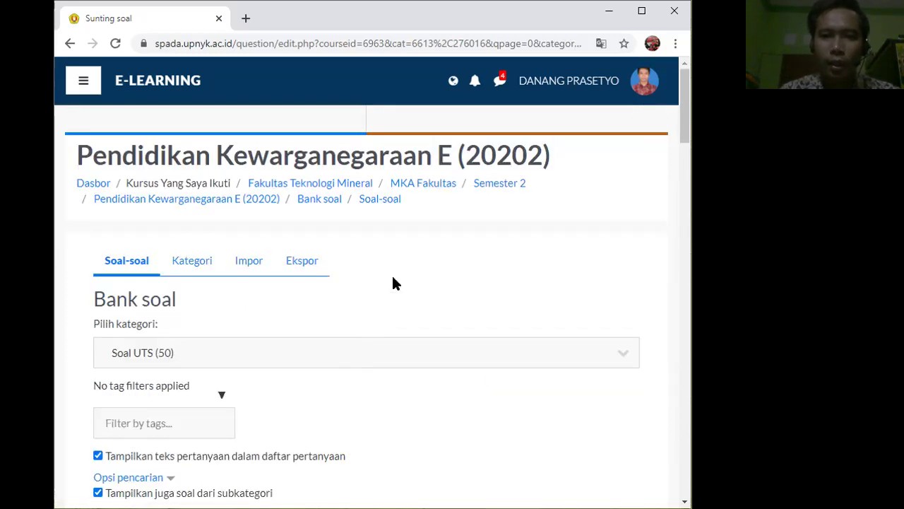
left_click(241, 206)
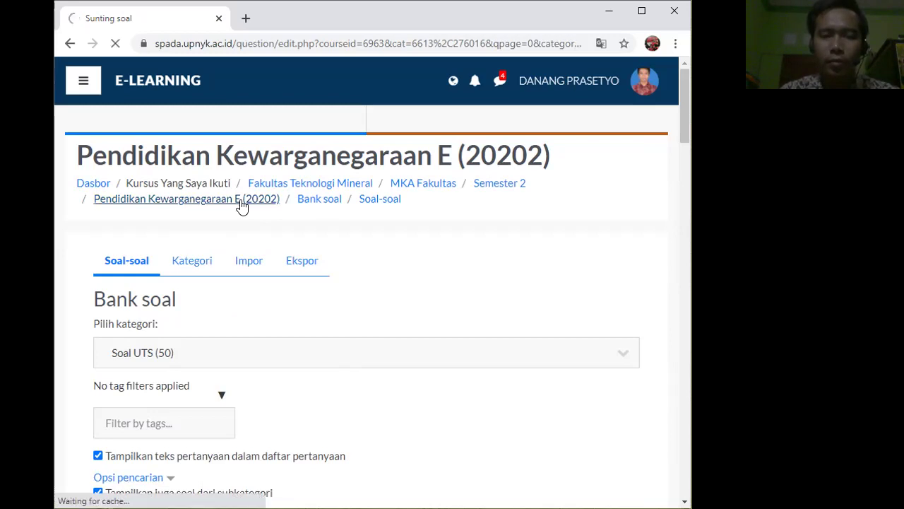
- Add a Kuis activity to the section PERTEMUAN 8. UJIAN TENGAH SEMESTER
scroll(355, 262, "down", 4)
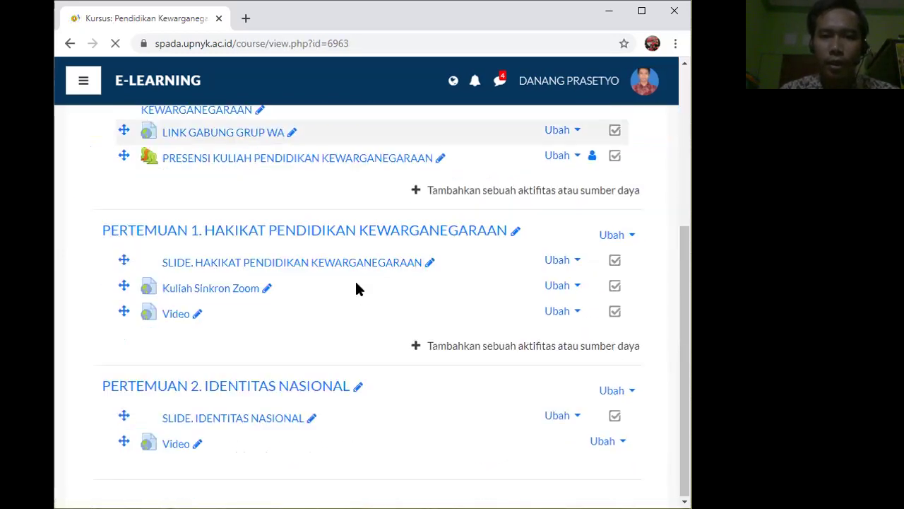
scroll(343, 292, "down", 5)
scroll(345, 306, "down", 10)
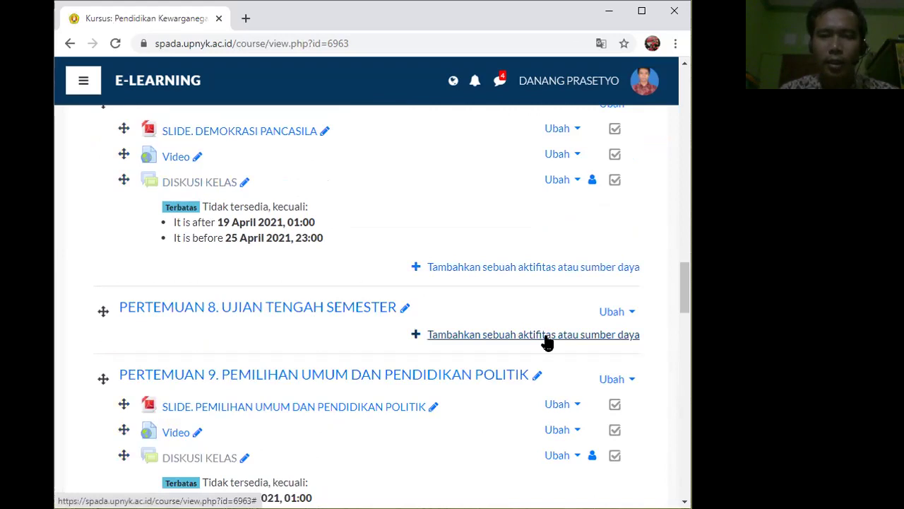
left_click(547, 341)
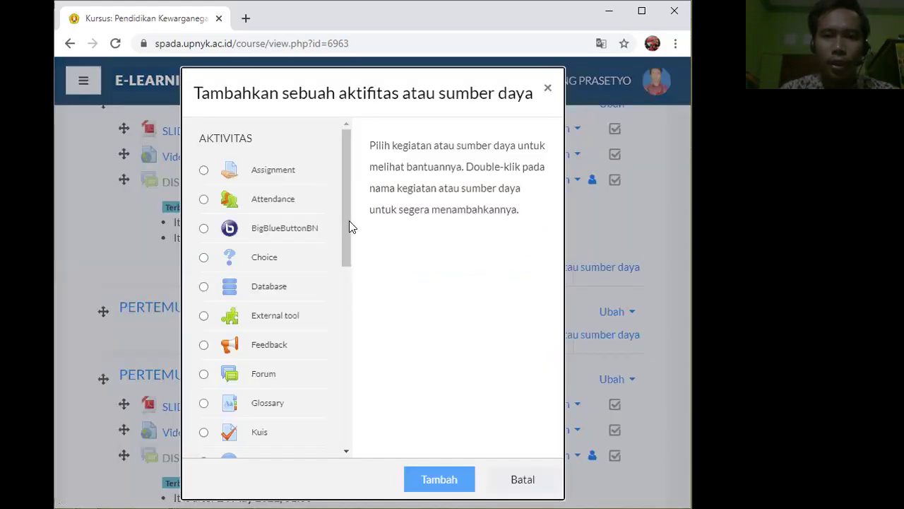
scroll(226, 353, "down", 1)
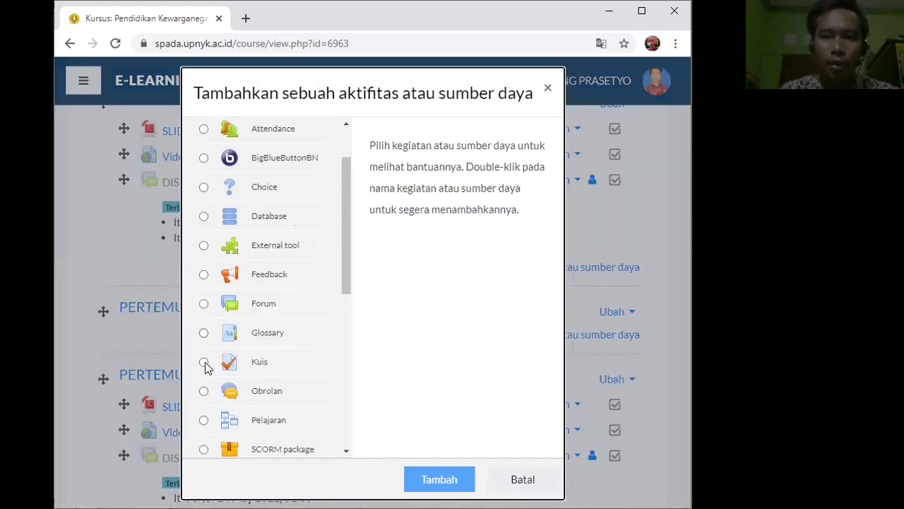
left_click(204, 363)
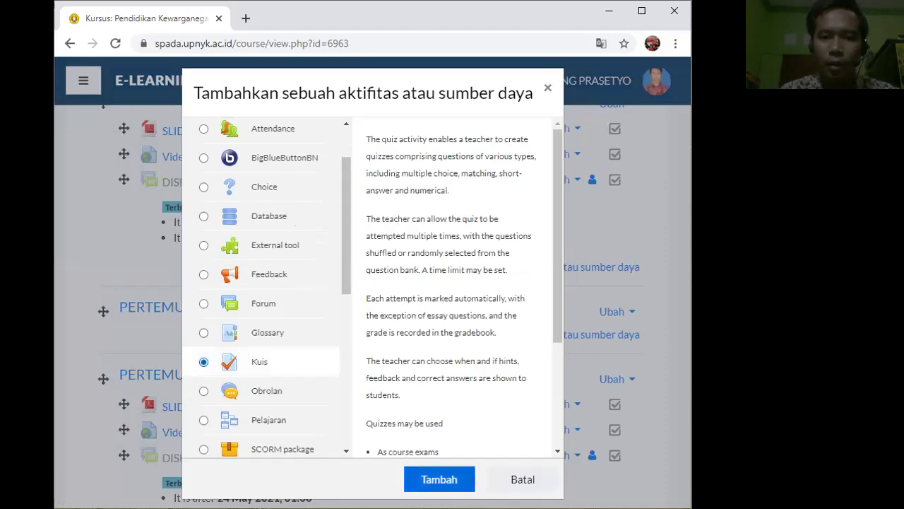
left_click(438, 479)
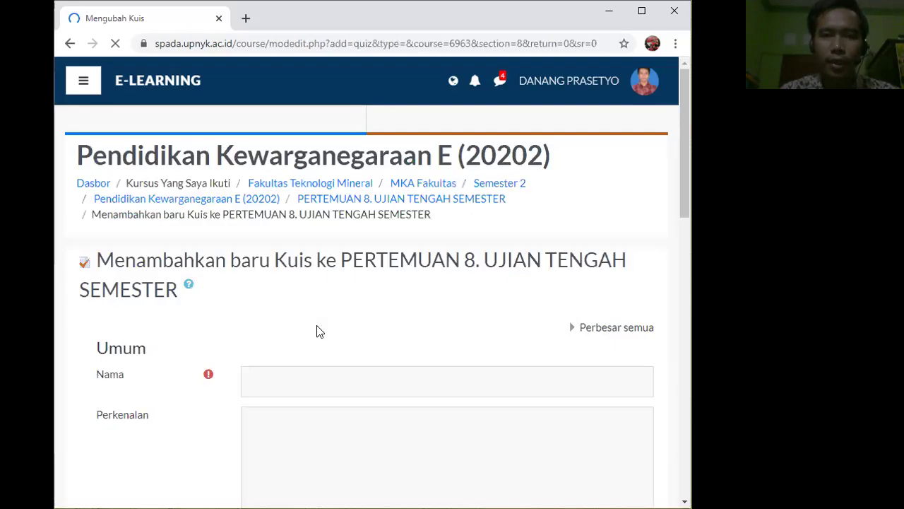
- Name the new quiz Ujian Tengah Semester
scroll(318, 334, "down", 1)
left_click(310, 316)
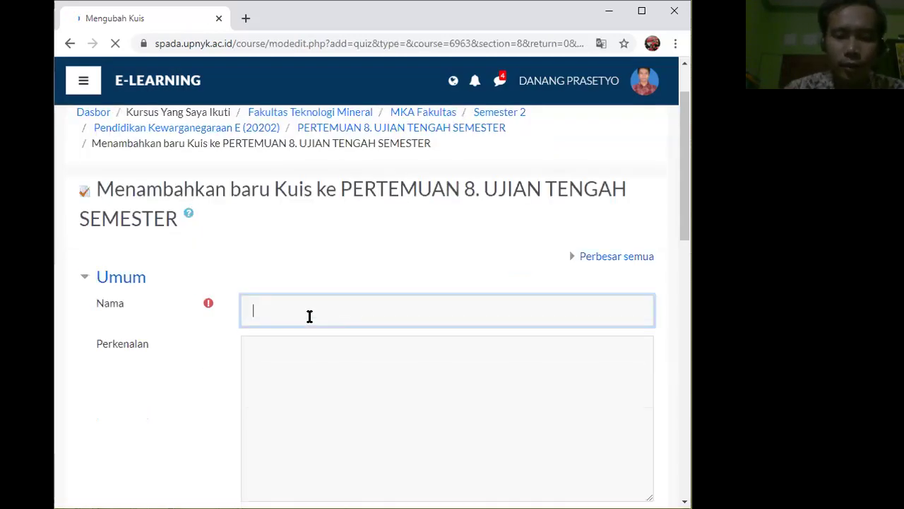
type("U")
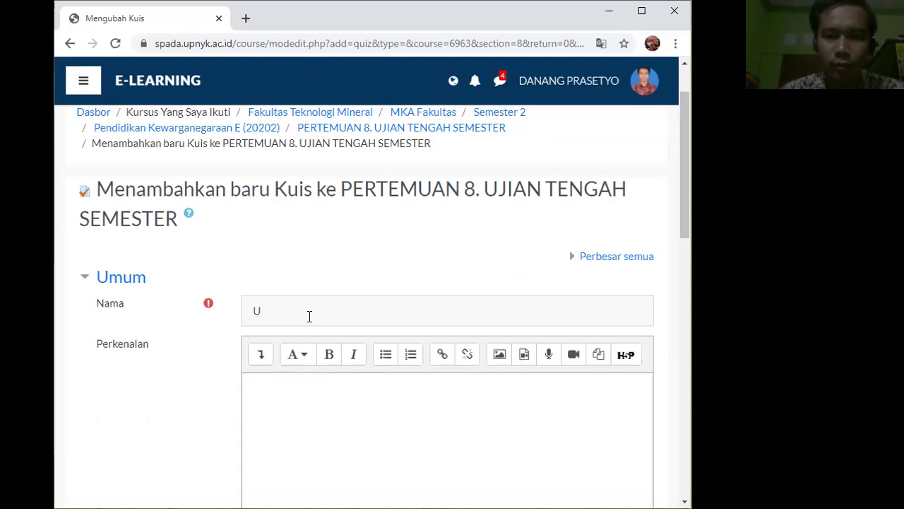
left_click(309, 315)
type("Ujian Tengah Semester")
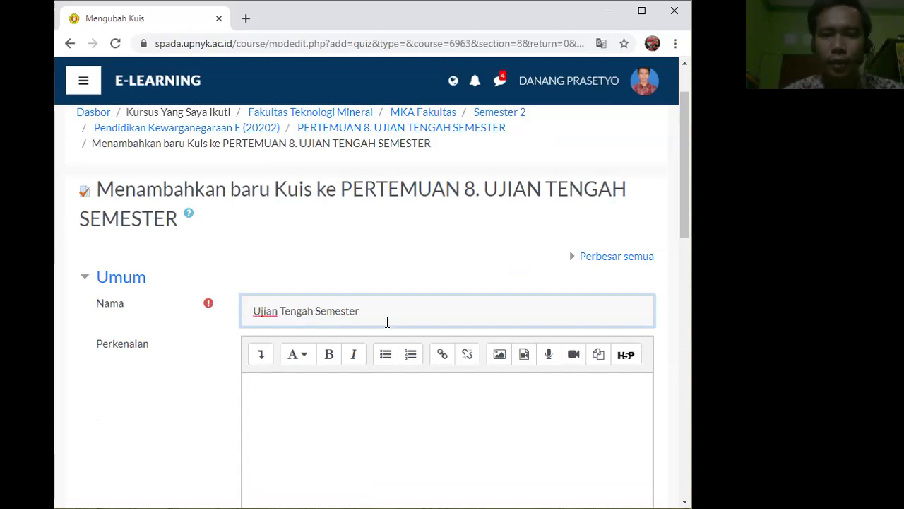
- Expand the quiz's Timing settings and enable both the start date (Kuis dimulai) and the end date (Kuis diakhiri)
scroll(387, 322, "down", 1)
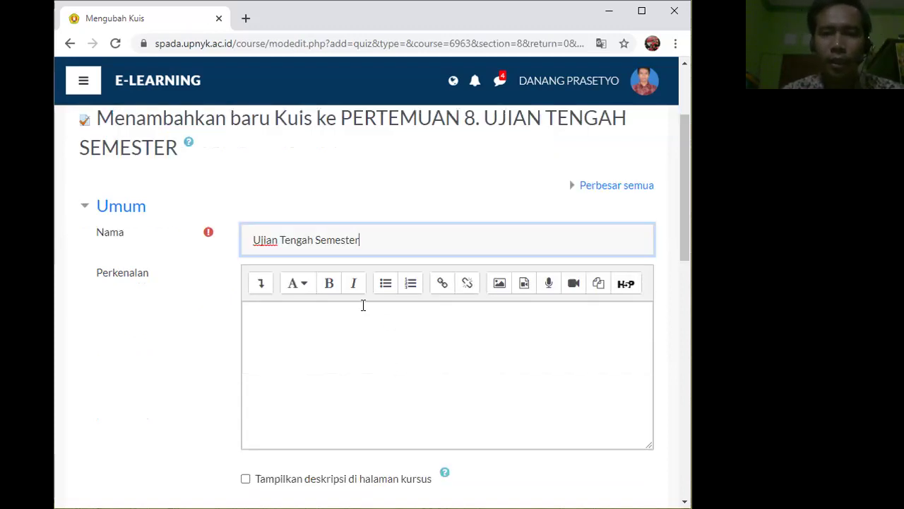
scroll(348, 298, "down", 1)
scroll(324, 335, "up", 1)
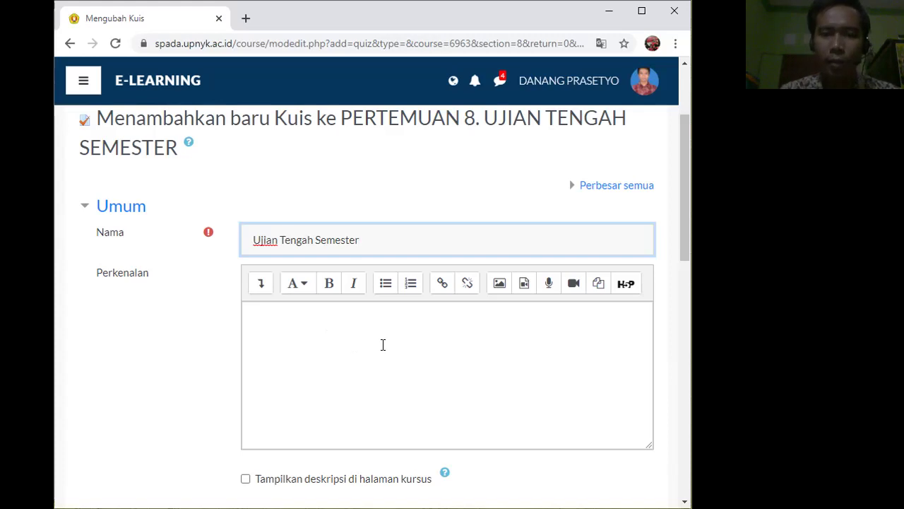
scroll(383, 344, "down", 3)
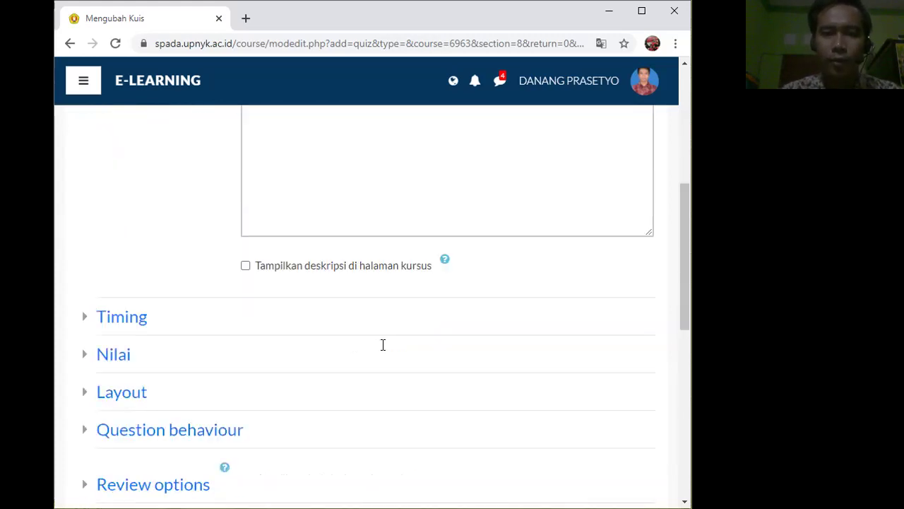
left_click(141, 320)
scroll(495, 373, "down", 1)
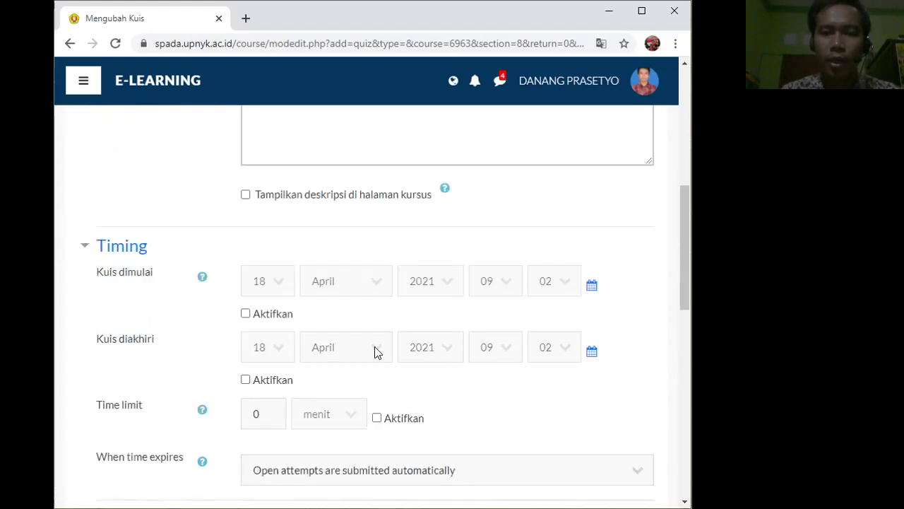
left_click(246, 315)
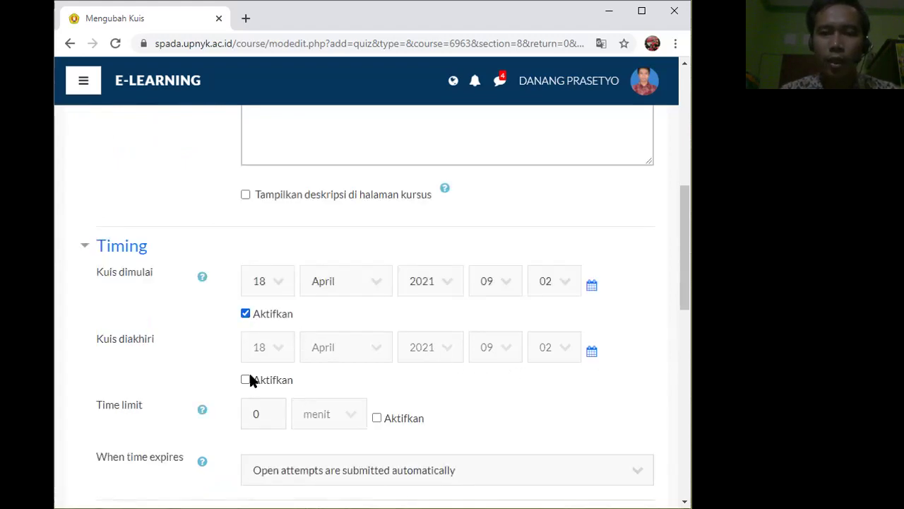
left_click(247, 381)
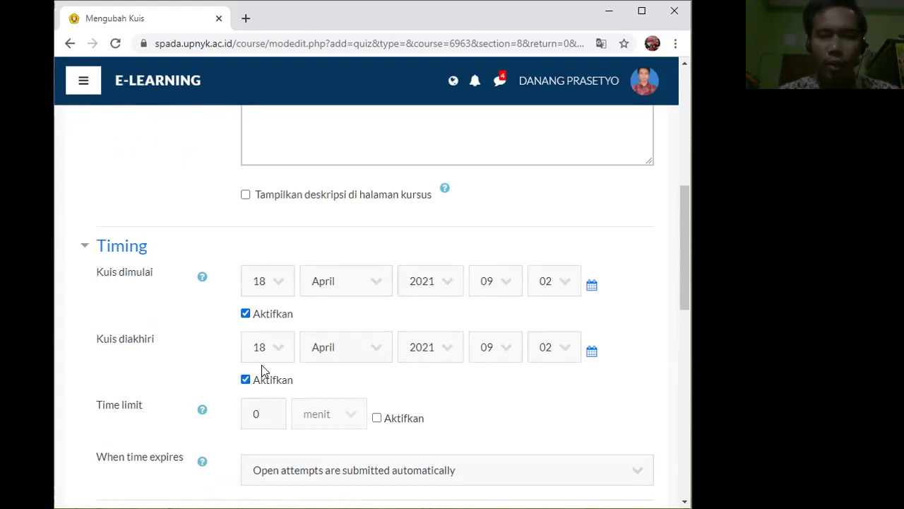
- Set the quiz's start day and month to 7 May
left_click(279, 284)
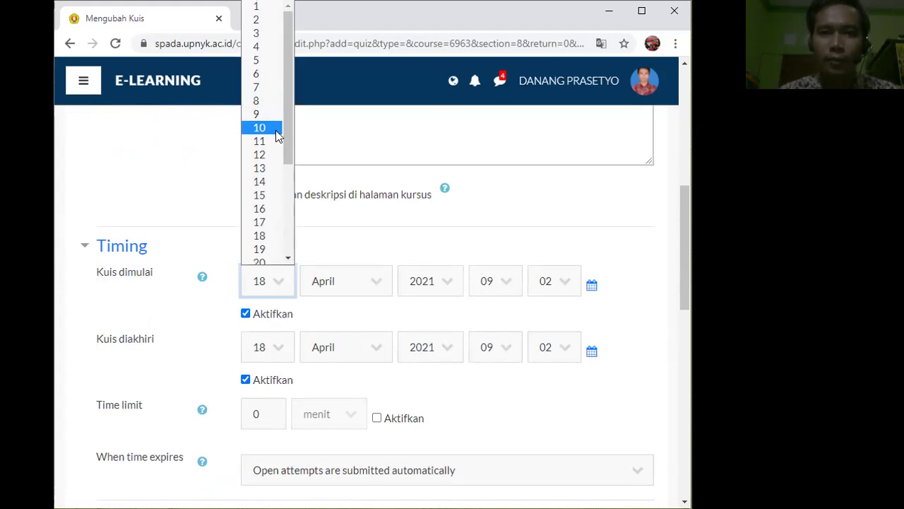
left_click(263, 86)
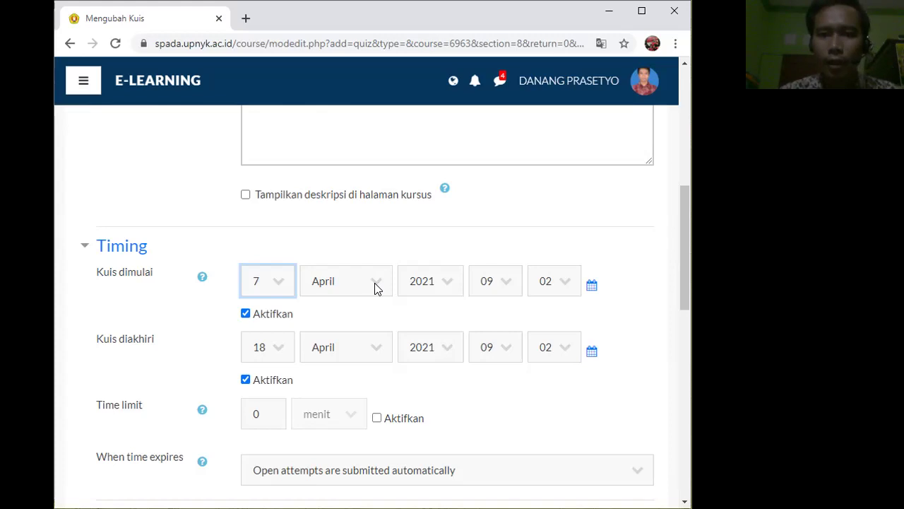
left_click(376, 281)
left_click(334, 357)
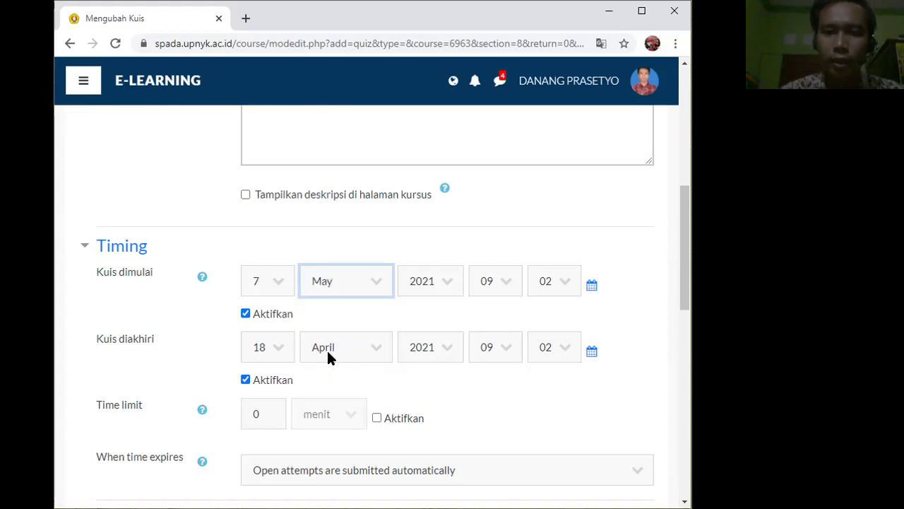
- Set the quiz's end day and month to 7 May
left_click(281, 353)
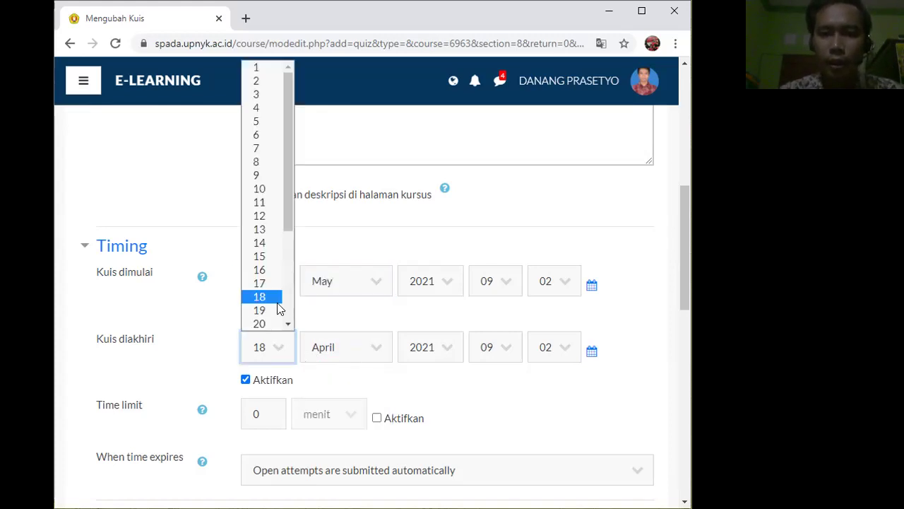
left_click(261, 139)
left_click(280, 349)
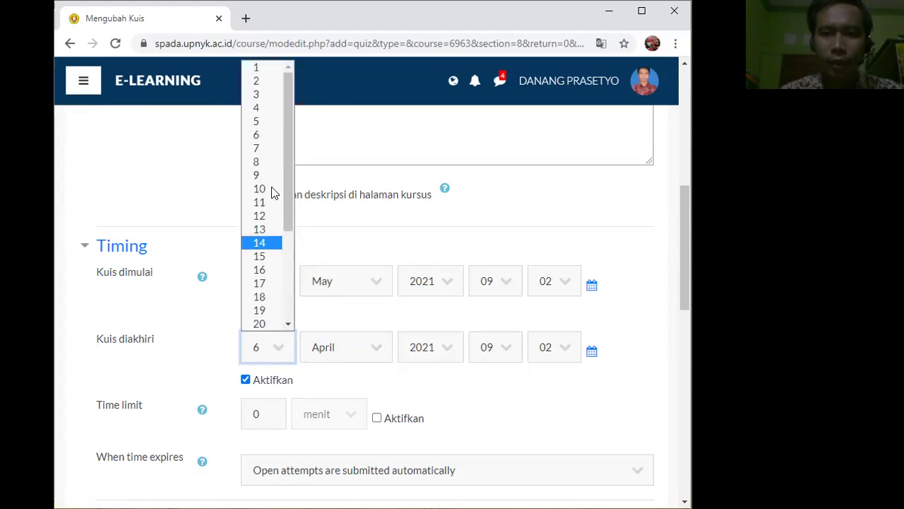
left_click(267, 151)
left_click(375, 349)
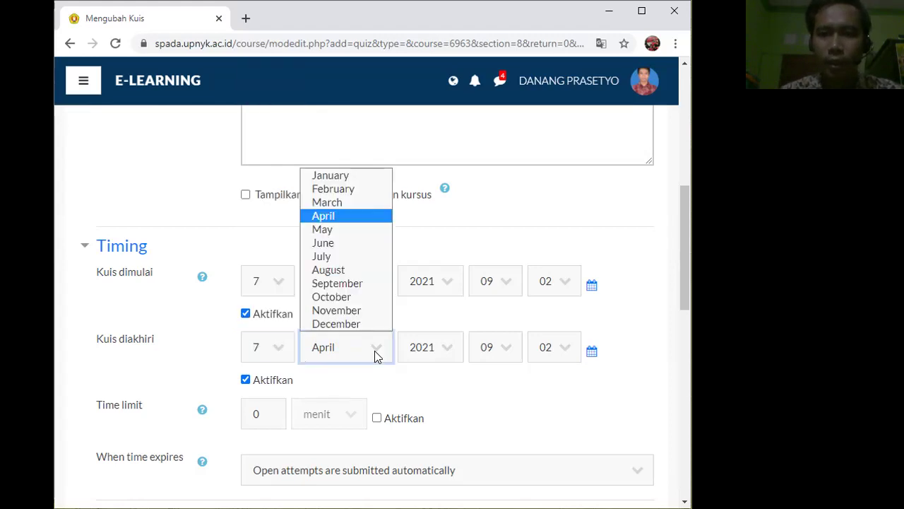
left_click(332, 229)
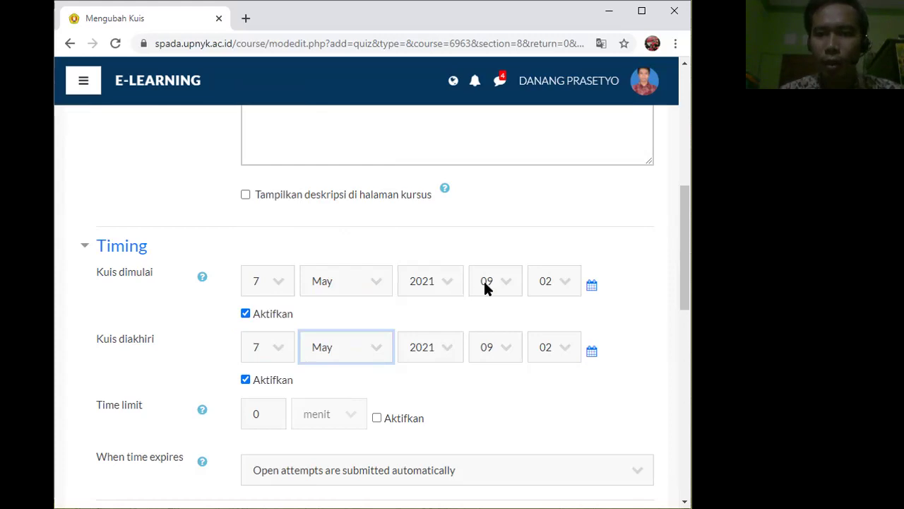
- Set the minutes of the quiz's start time to 30
left_click(566, 285)
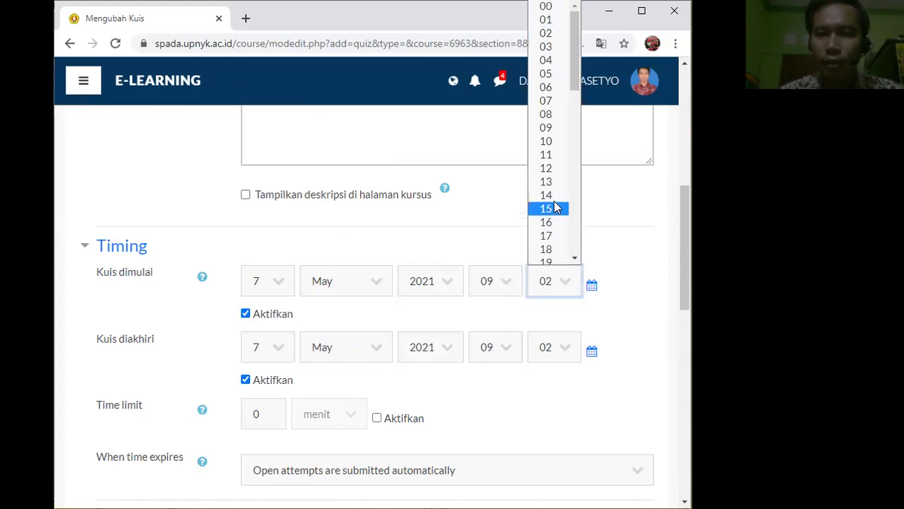
scroll(554, 248, "down", 3)
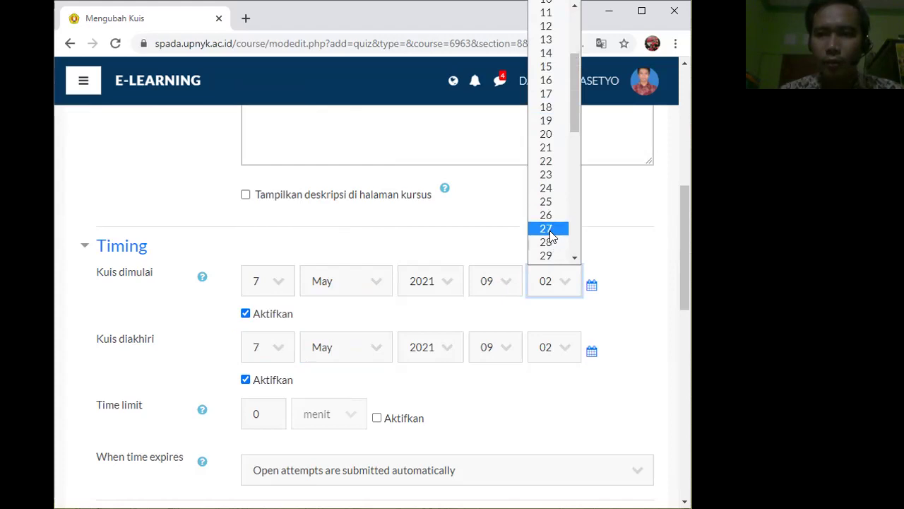
scroll(549, 244, "down", 3)
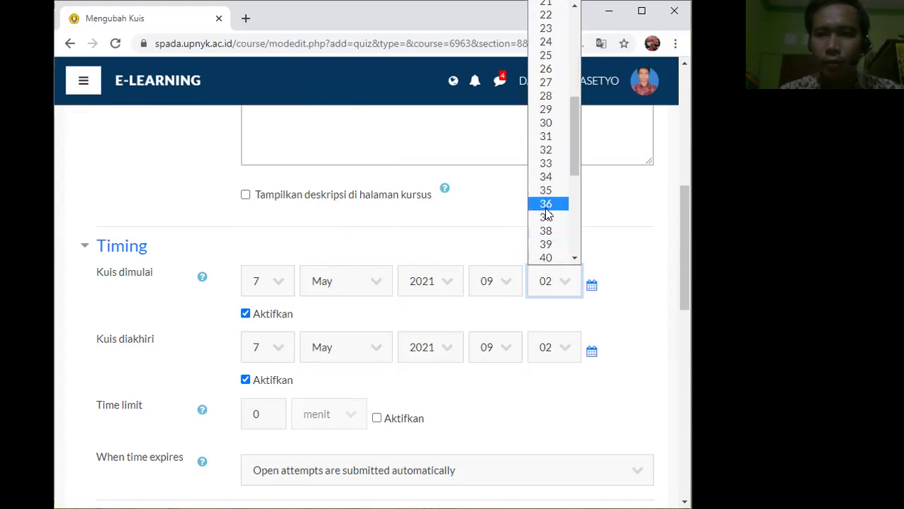
scroll(545, 207, "down", 3)
scroll(546, 212, "up", 6)
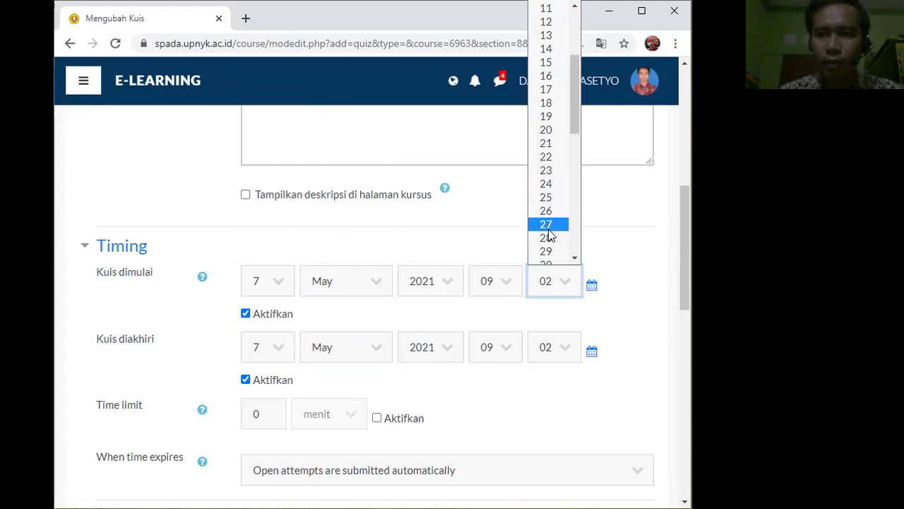
scroll(551, 233, "down", 3)
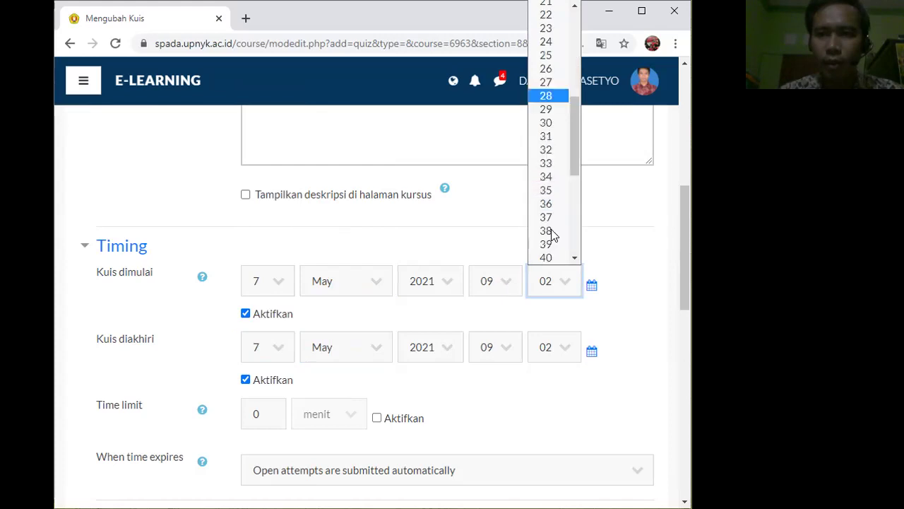
left_click(544, 124)
- Set the quiz's end time to 11:30
left_click(504, 349)
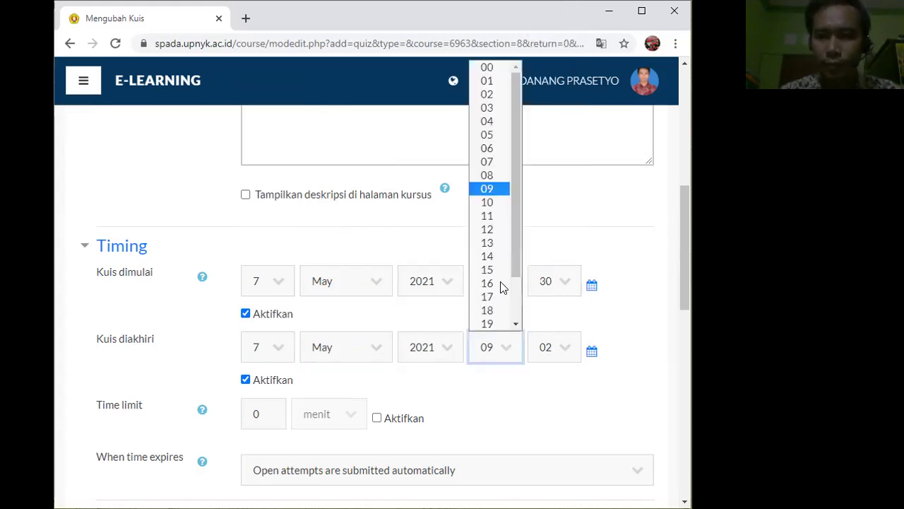
left_click(486, 202)
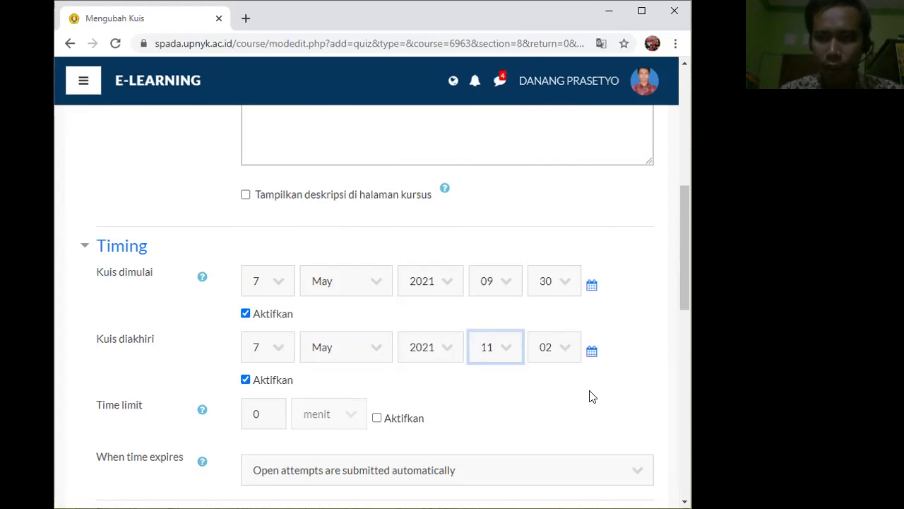
left_click(564, 356)
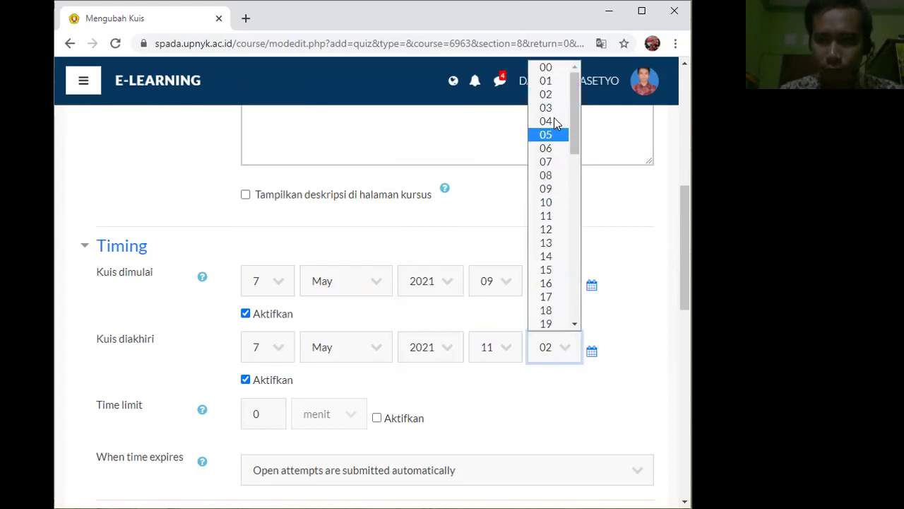
scroll(553, 257, "down", 4)
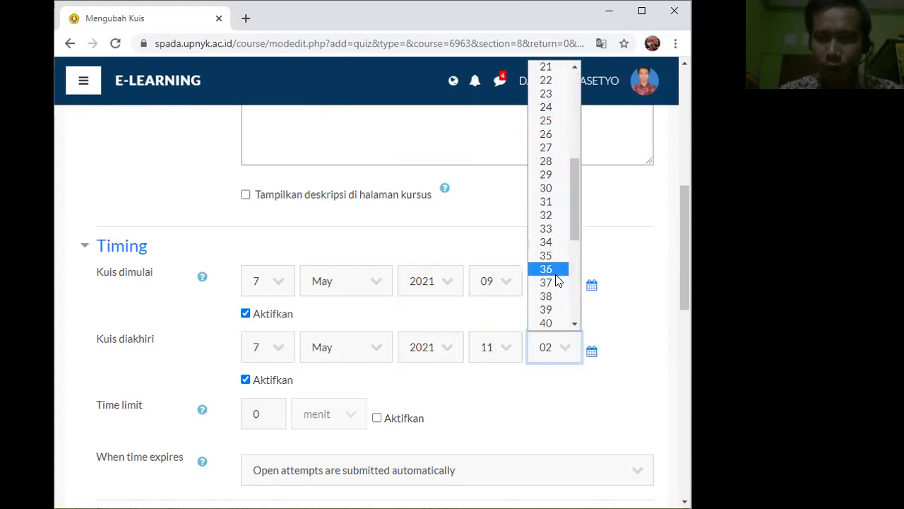
left_click(552, 188)
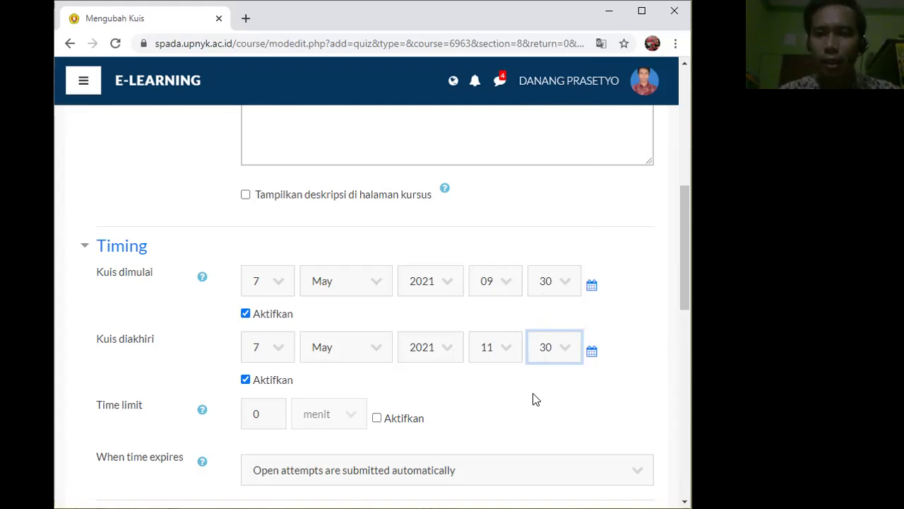
- Enable the quiz's time limit and set it to 90 minutes
left_click(377, 418)
left_click(250, 417)
type("9")
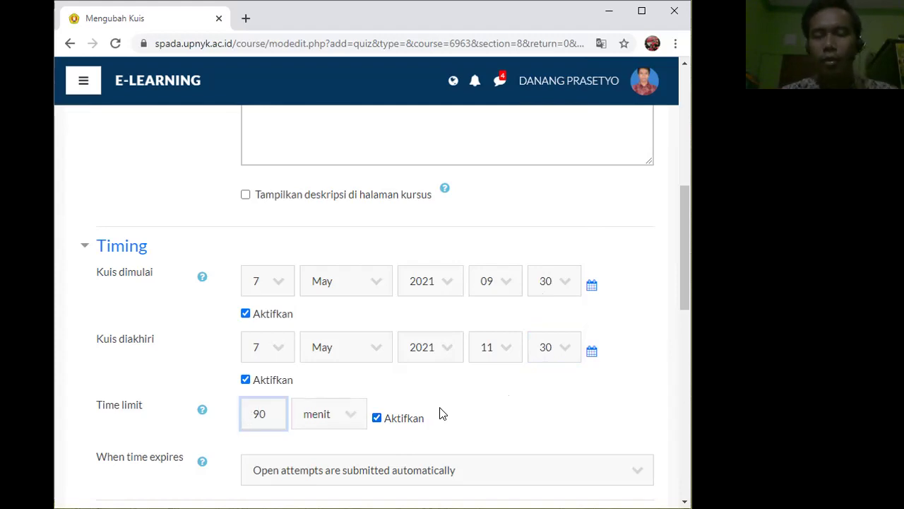
- Add two date conditions to the quiz's access restrictions (Pembatasan akses)
scroll(452, 406, "down", 1)
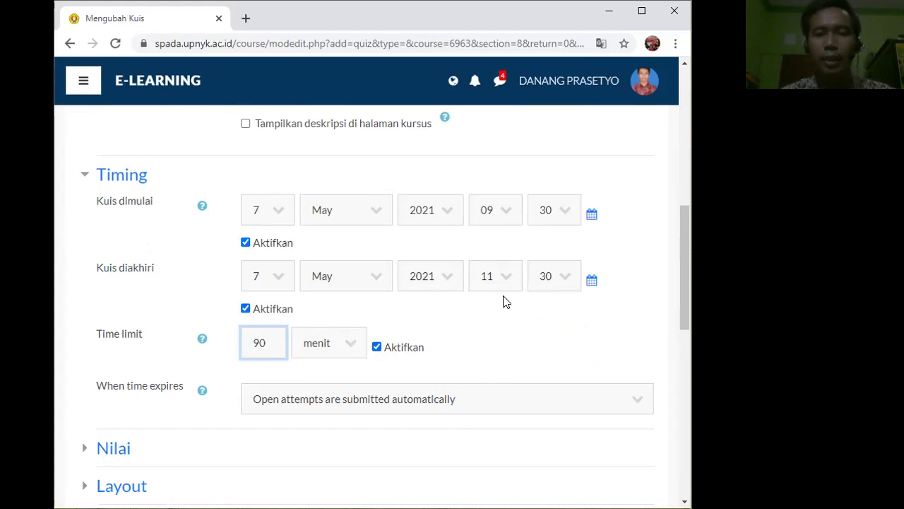
scroll(504, 302, "down", 2)
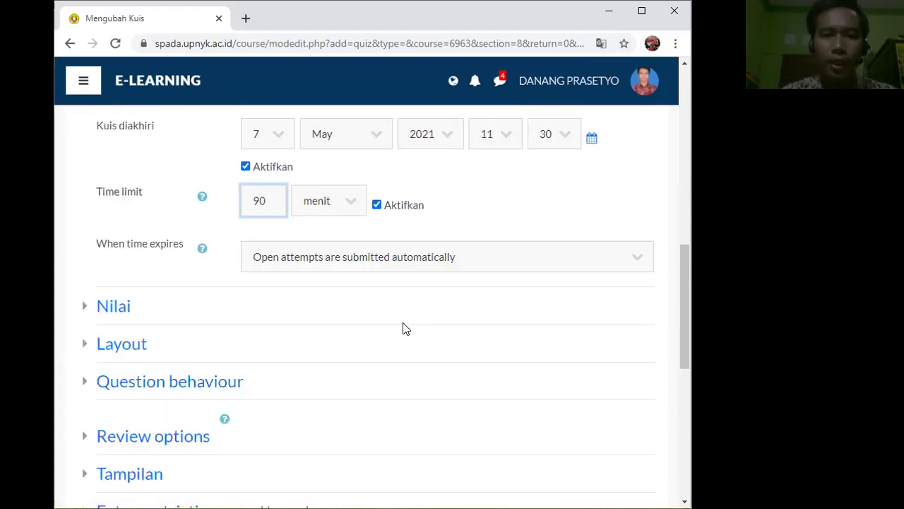
scroll(402, 329, "down", 4)
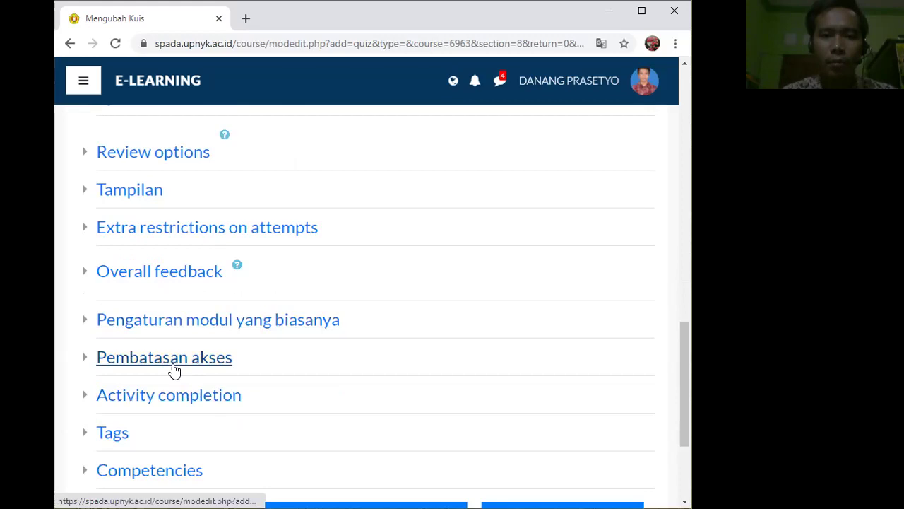
left_click(174, 367)
scroll(306, 377, "down", 1)
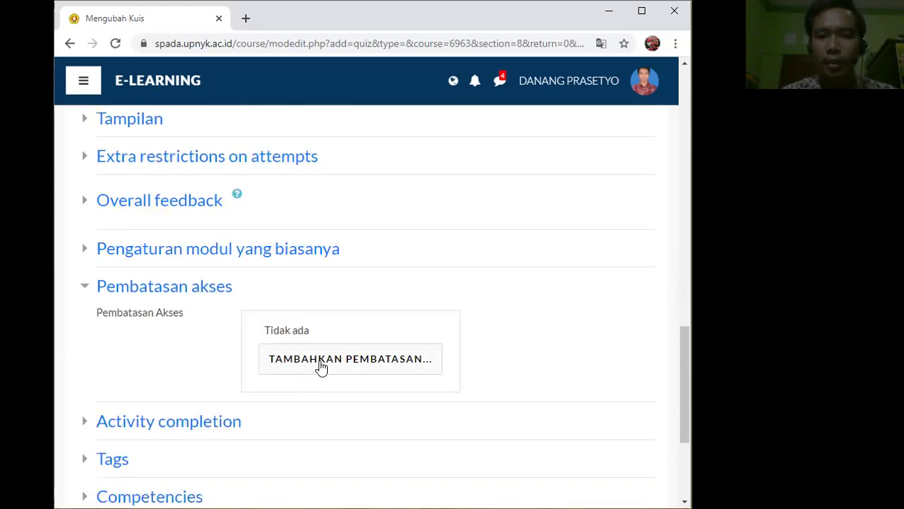
left_click(321, 365)
left_click(310, 222)
scroll(423, 325, "down", 1)
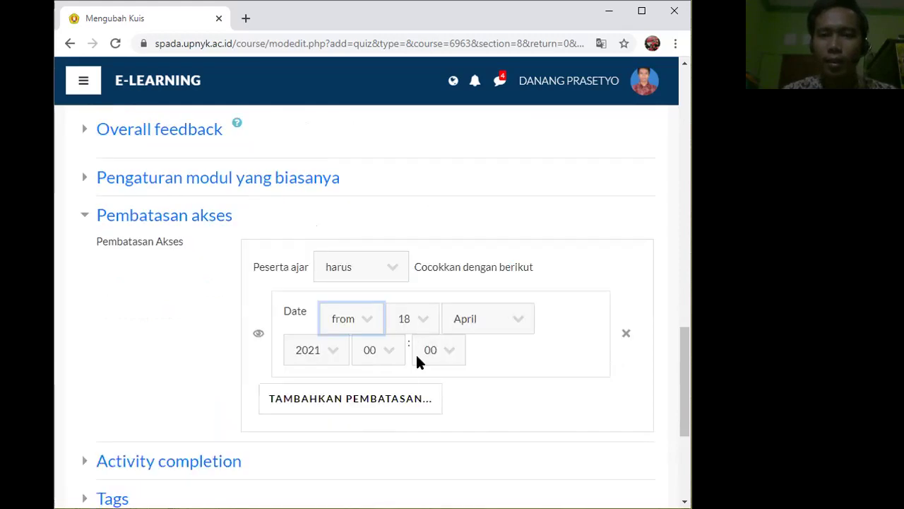
left_click(385, 407)
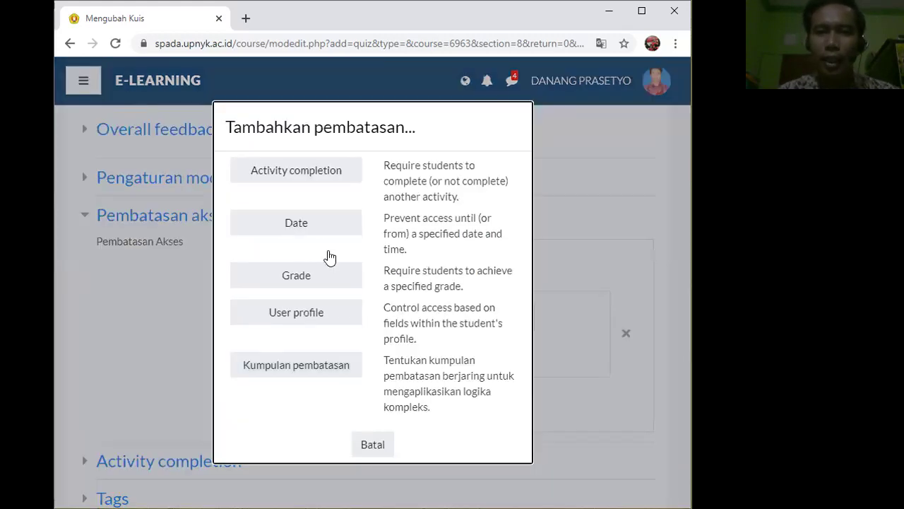
left_click(317, 227)
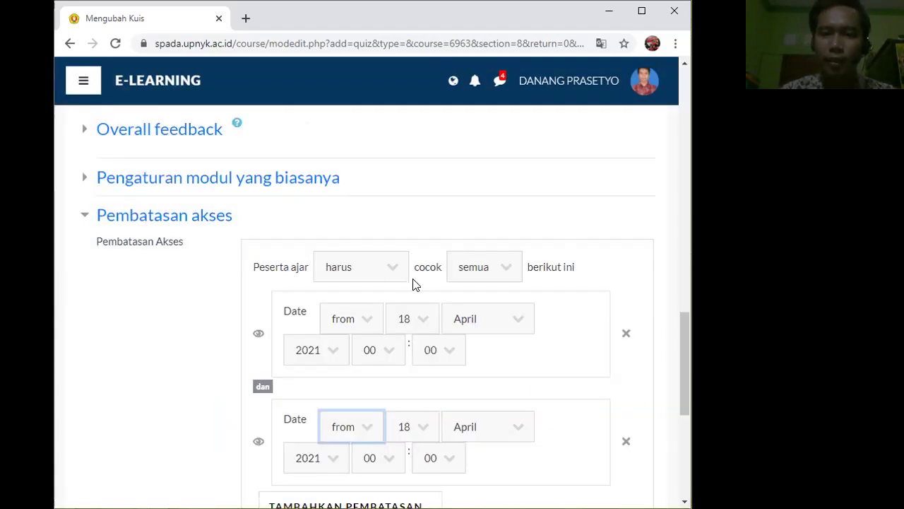
- Set the day and month of the first date restriction to 7 May
scroll(437, 293, "down", 1)
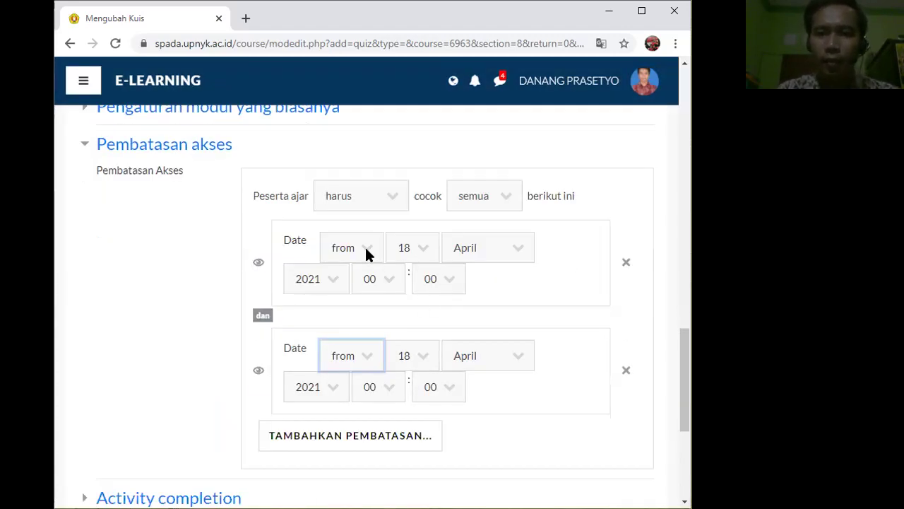
left_click(422, 252)
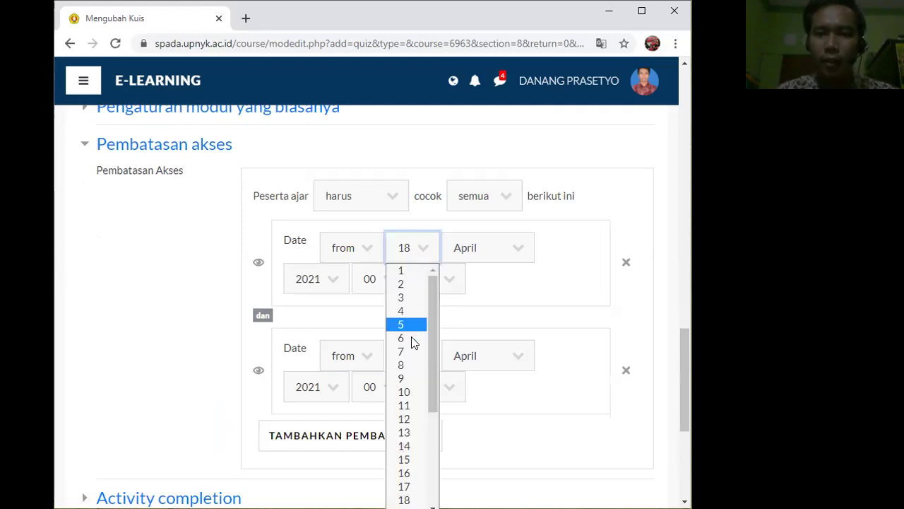
key("Escape")
key("7")
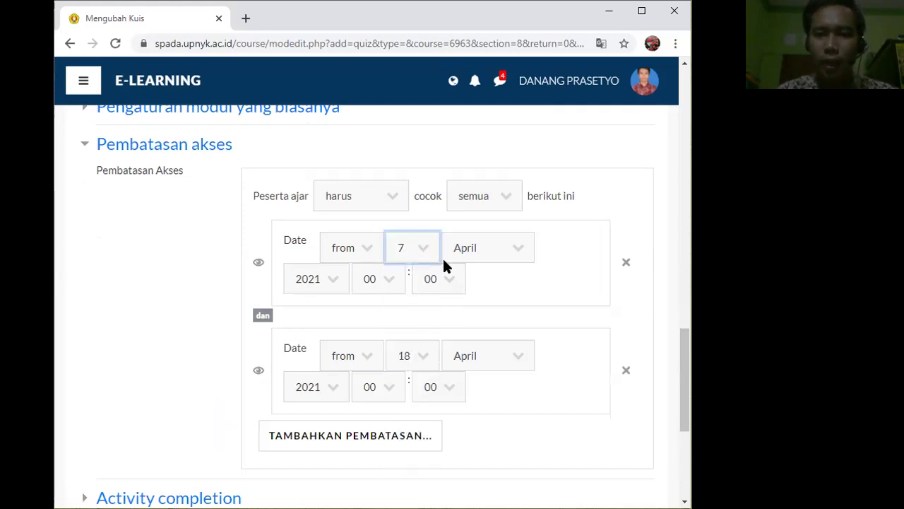
left_click(515, 257)
left_click(494, 323)
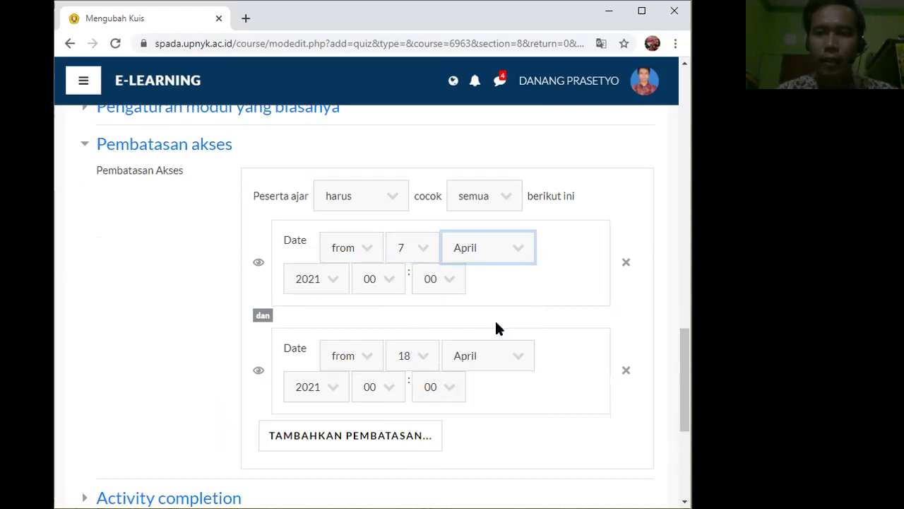
- Set the time of the first date restriction to 09:30
left_click(393, 283)
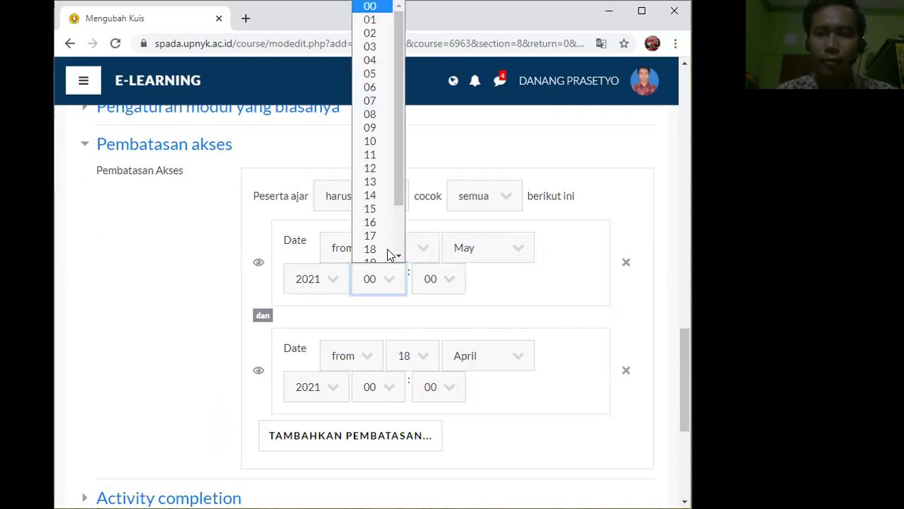
key("Escape")
key("0")
key("9")
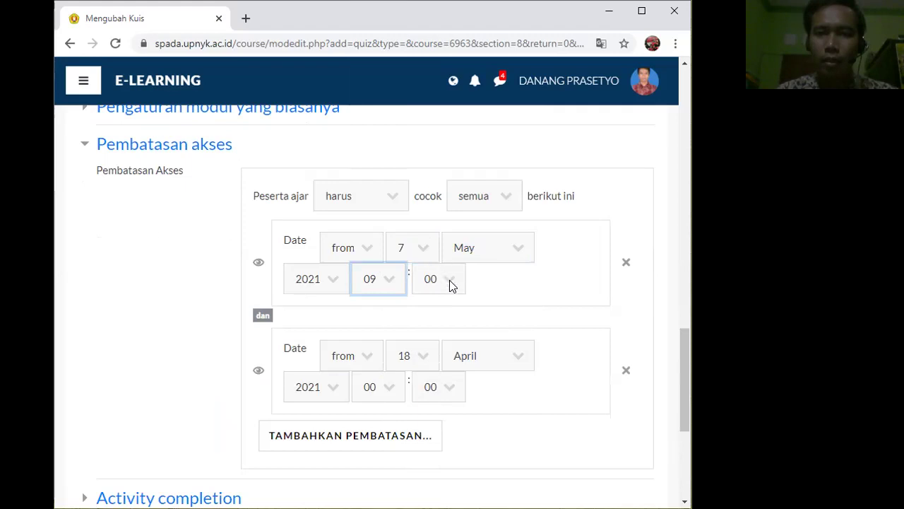
left_click(449, 280)
left_click(439, 383)
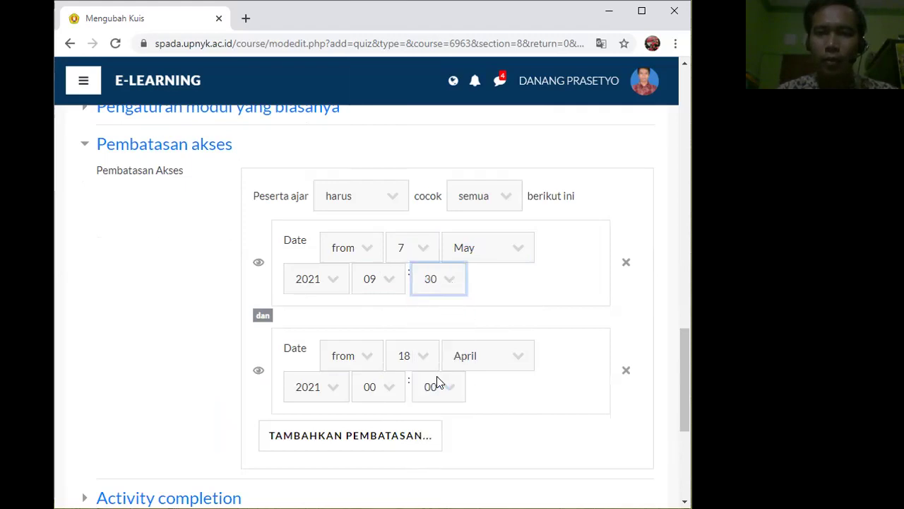
- Change the second date restriction to "until" and set its day and month to 7 May
left_click(368, 371)
left_click(364, 388)
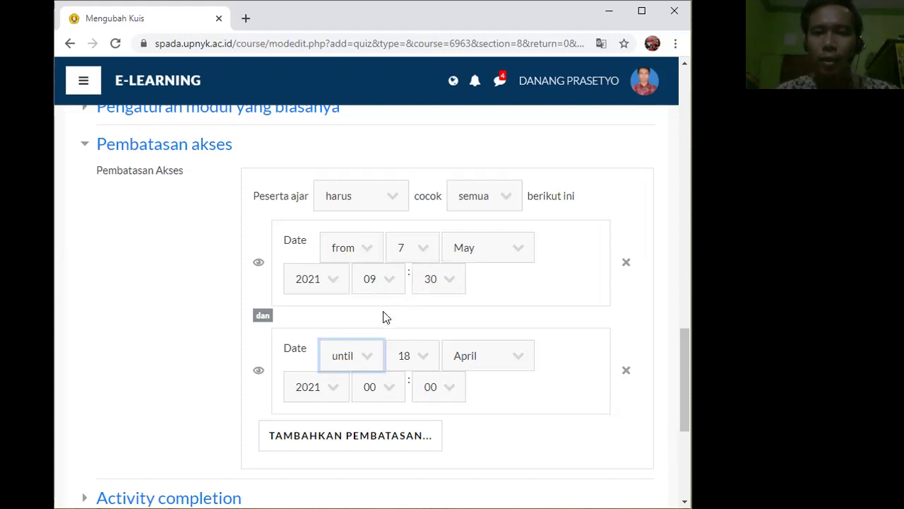
left_click(427, 360)
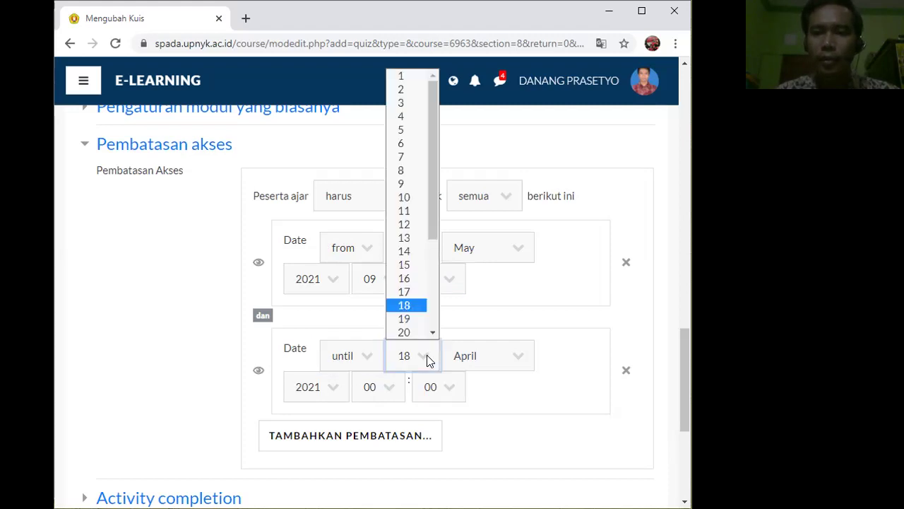
left_click(410, 156)
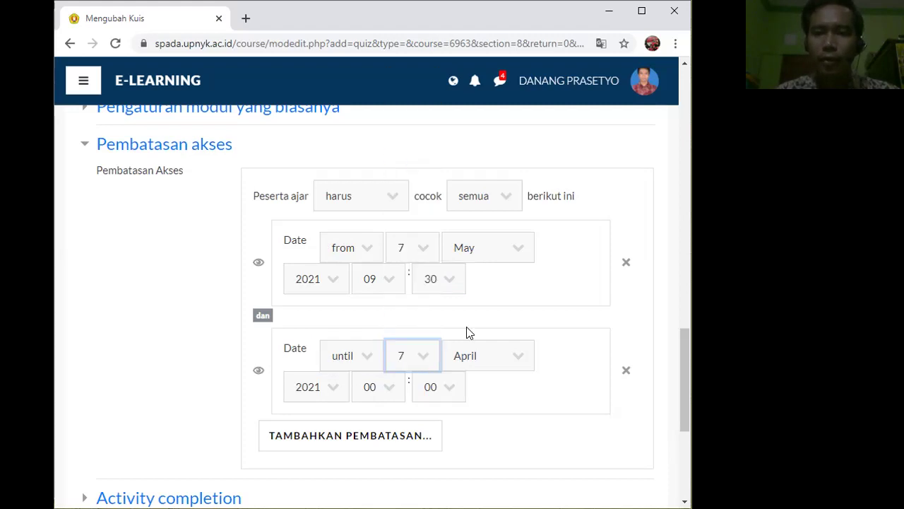
left_click(496, 360)
left_click(477, 239)
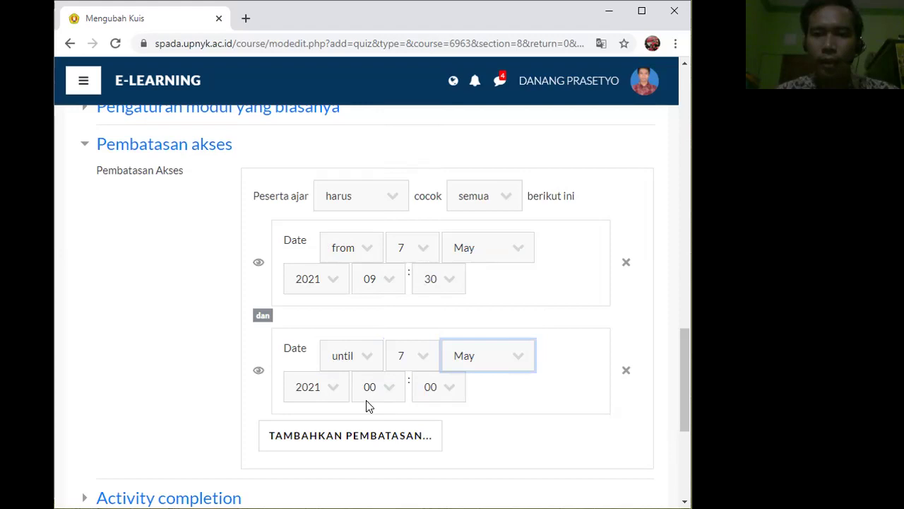
- Set the second date restriction's time to 11:30, and save the quiz, returning to the course
left_click(388, 389)
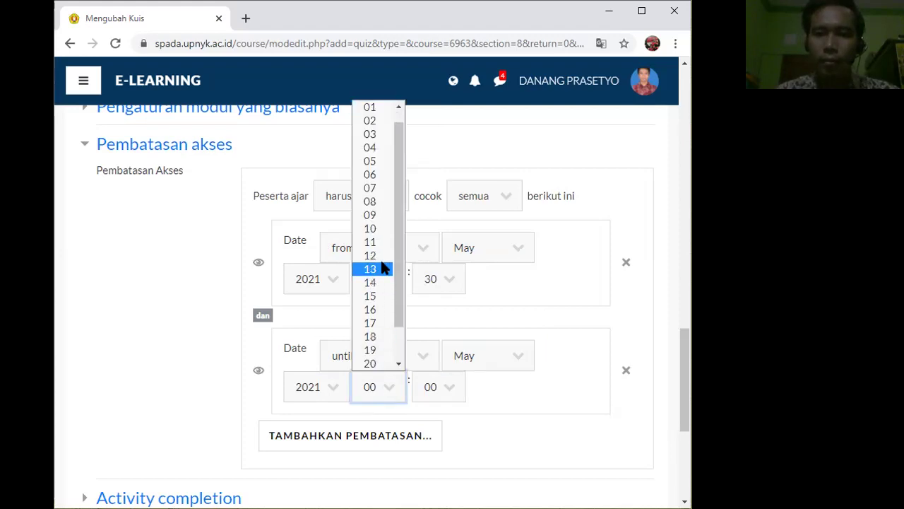
left_click(382, 245)
left_click(447, 392)
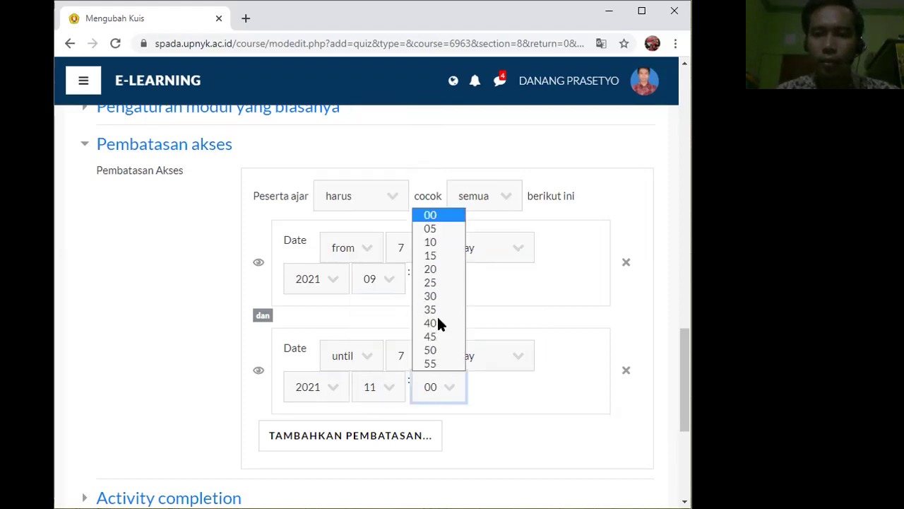
left_click(437, 298)
scroll(423, 309, "down", 3)
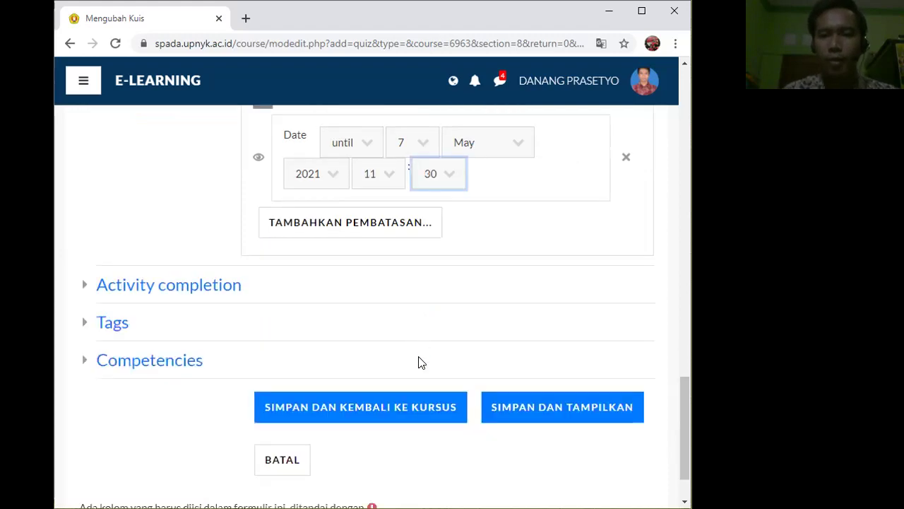
left_click(388, 414)
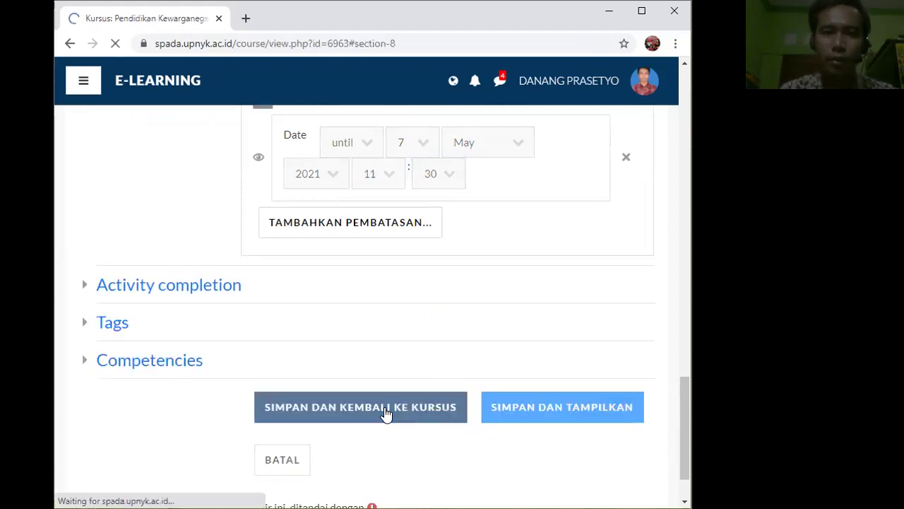
- Open the Ujian Tengah Semester quiz under Pertemuan 8 and go to its question editing page
scroll(379, 393, "down", 15)
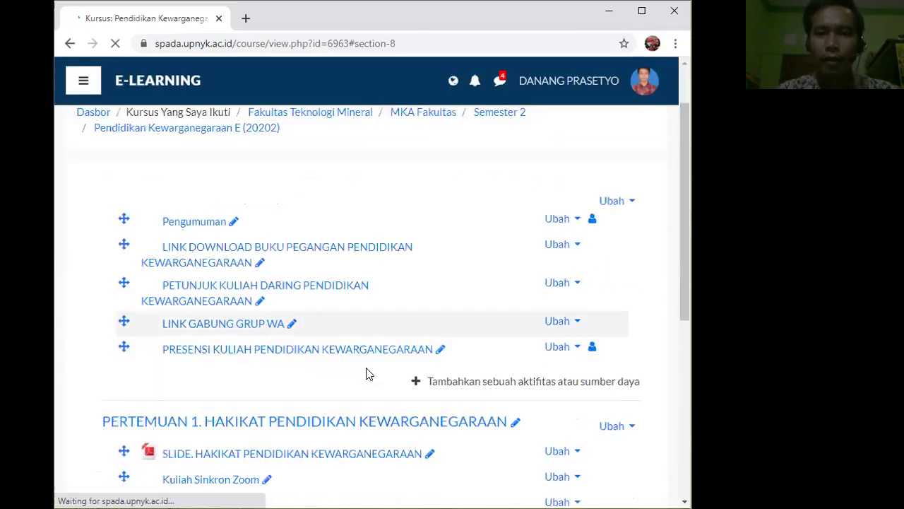
scroll(362, 369, "down", 18)
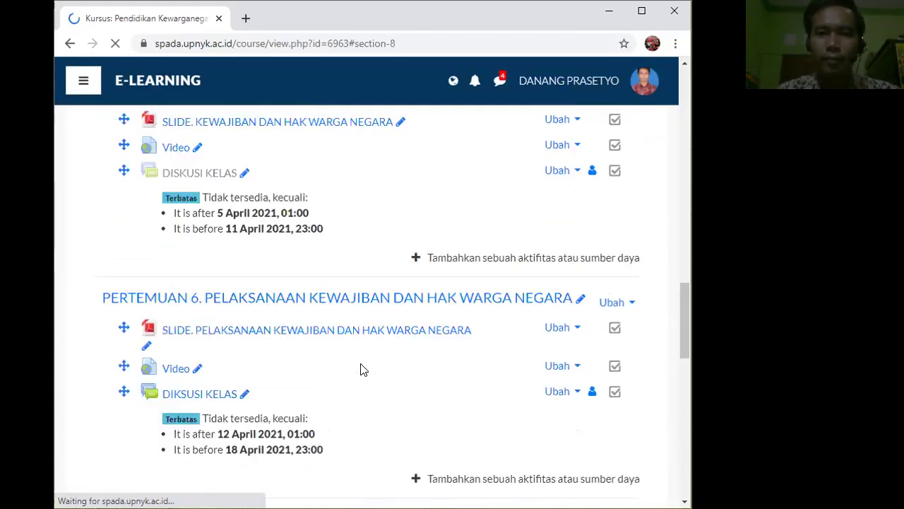
scroll(240, 233, "down", 1)
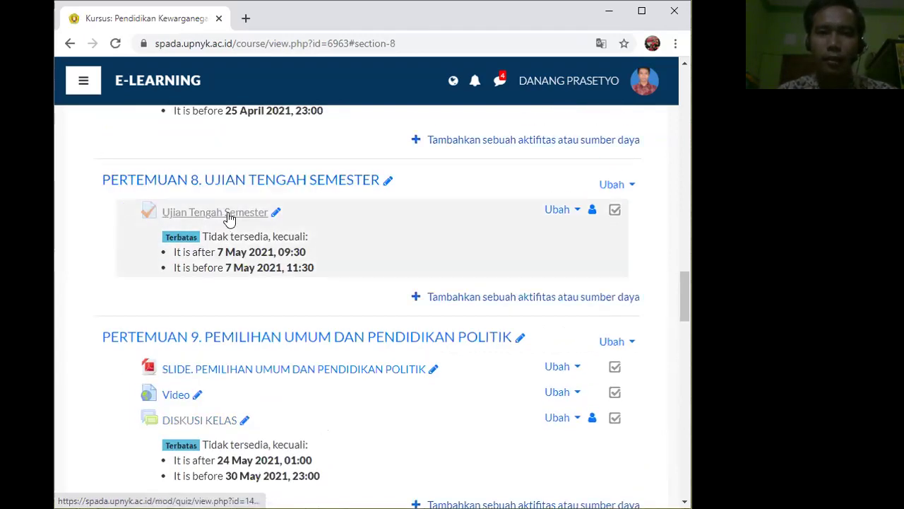
left_click(231, 218)
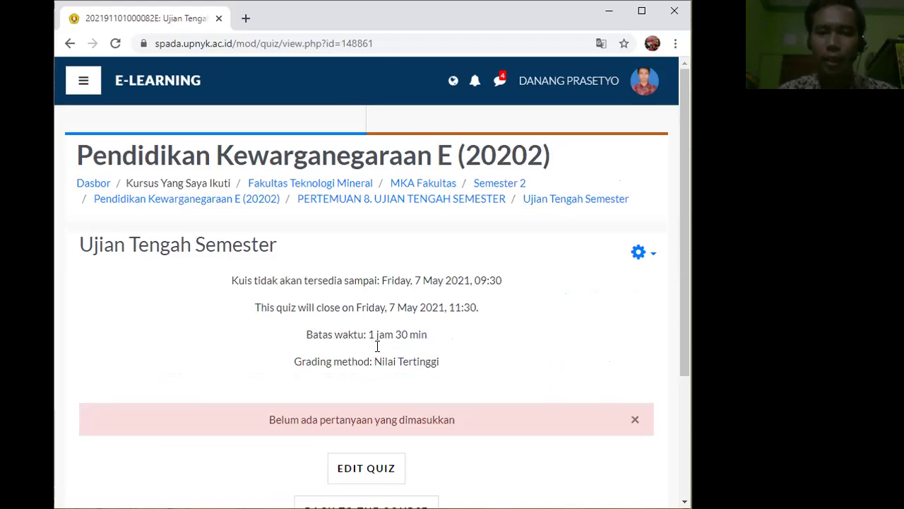
scroll(373, 353, "down", 1)
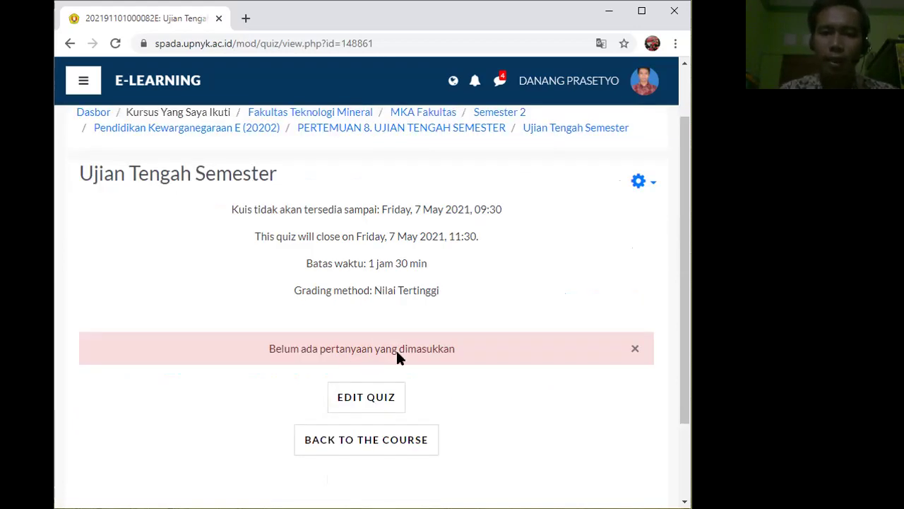
scroll(378, 328, "down", 1)
left_click(379, 327)
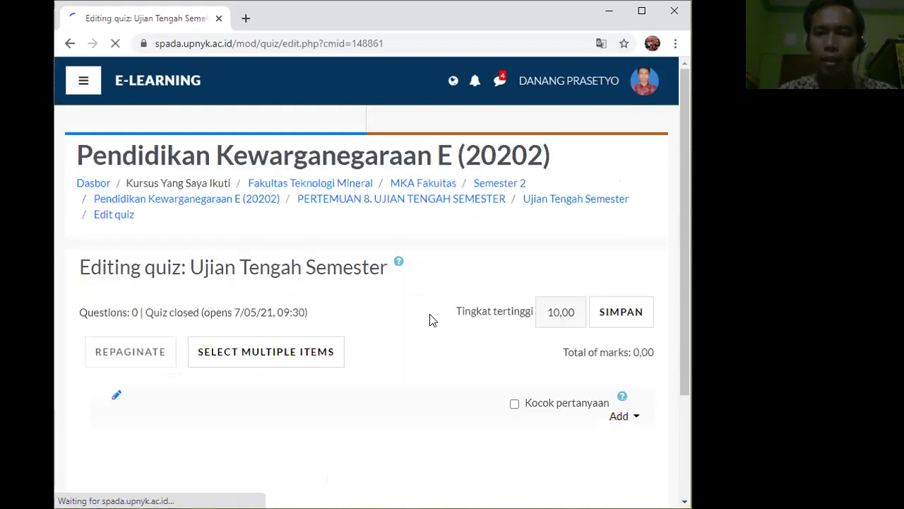
- Start adding questions from the question bank to the quiz and list the questions of the Soal UTS category
scroll(487, 329, "down", 1)
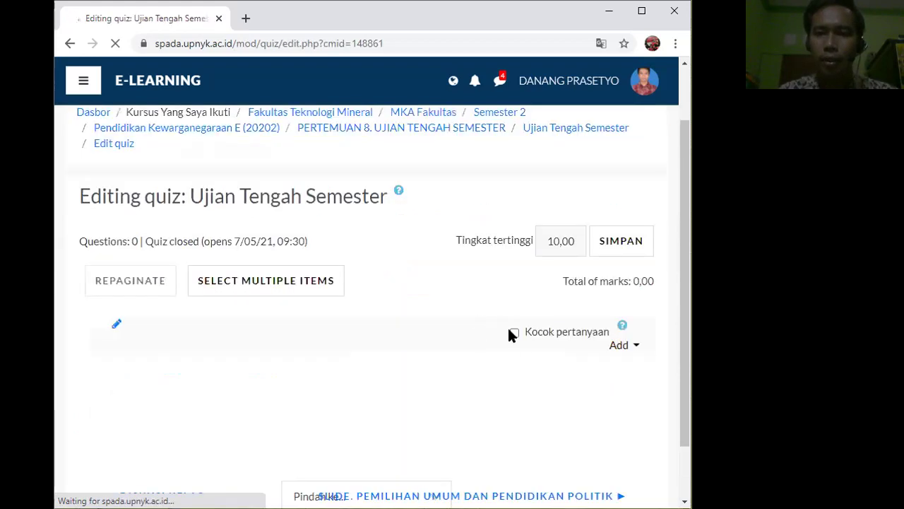
left_click(635, 346)
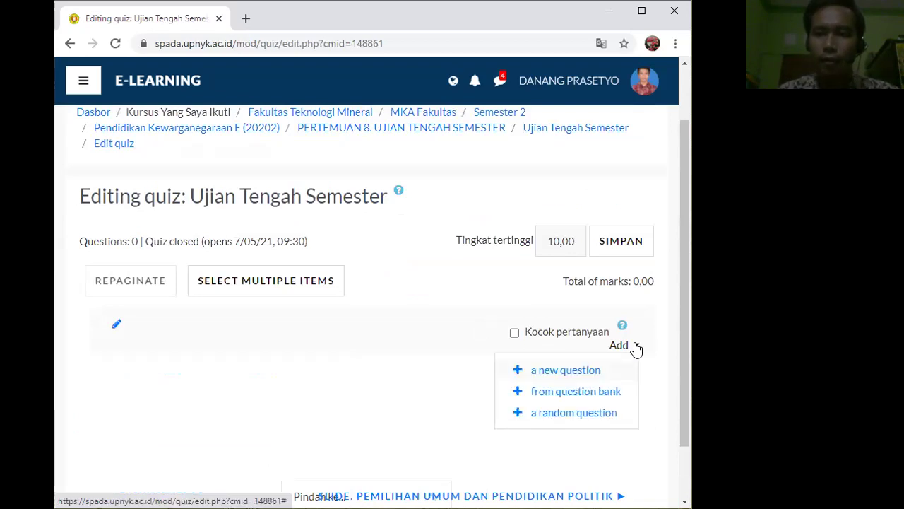
left_click(584, 392)
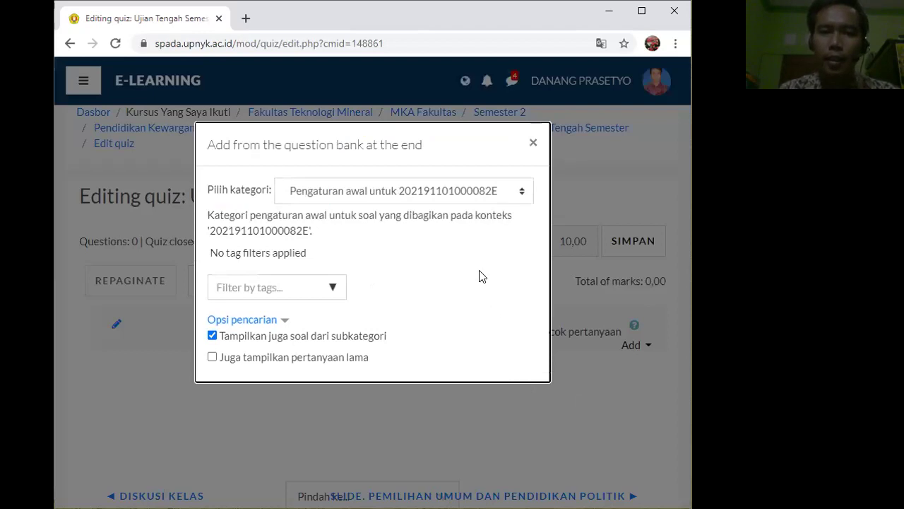
left_click(513, 197)
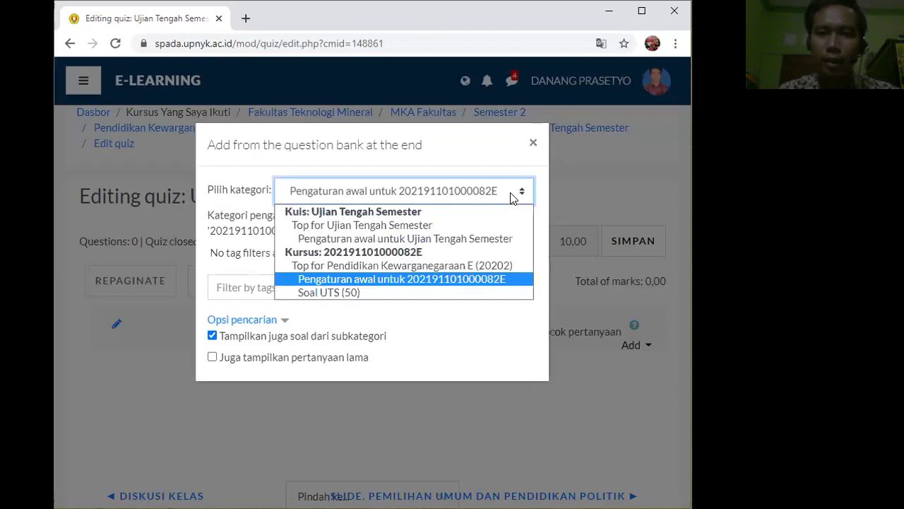
left_click(384, 292)
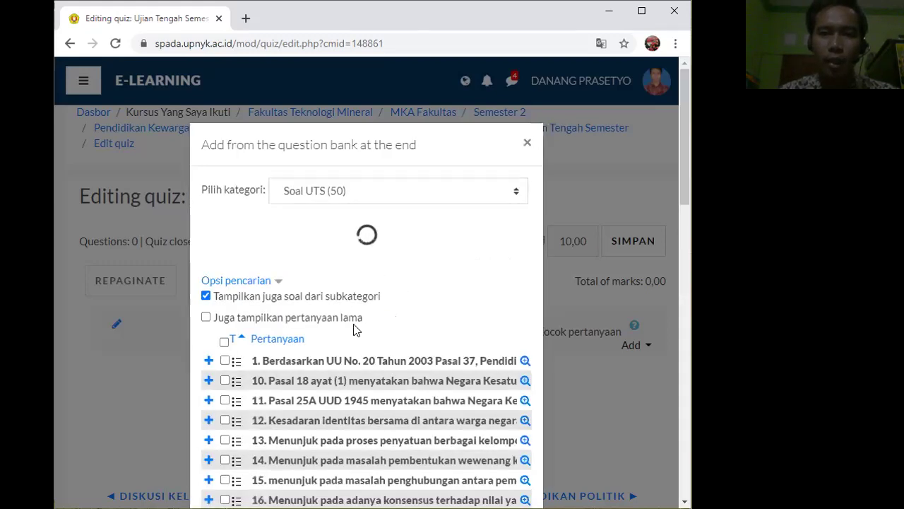
scroll(359, 331, "down", 13)
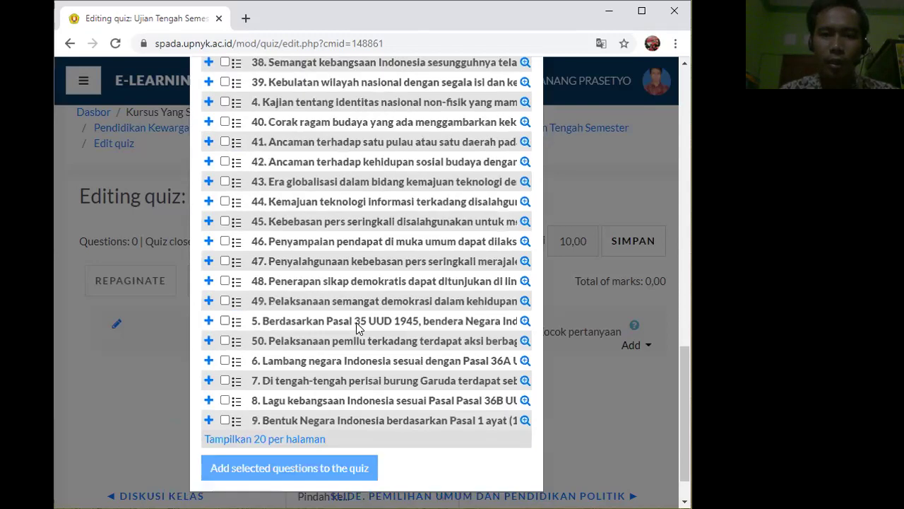
scroll(355, 321, "up", 15)
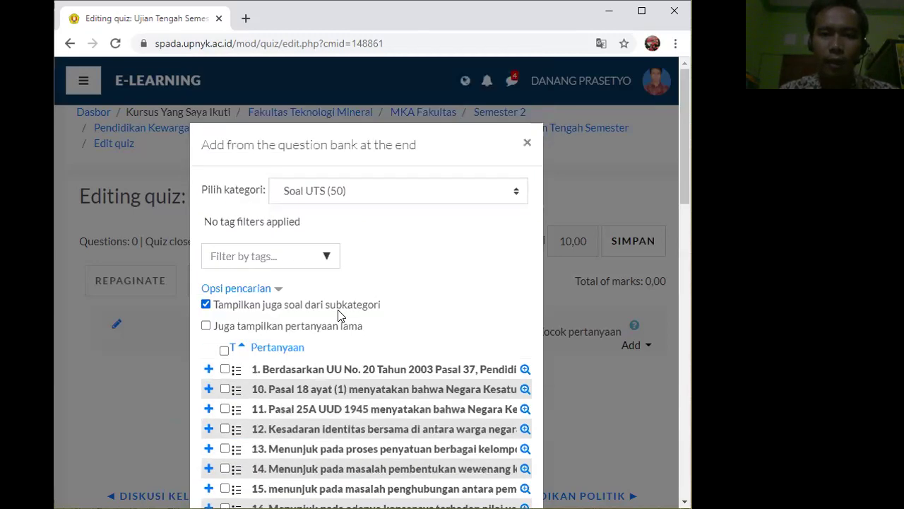
- Select all the Soal UTS questions in the question bank list and add them to the Ujian Tengah Semester quiz
scroll(338, 314, "down", 1)
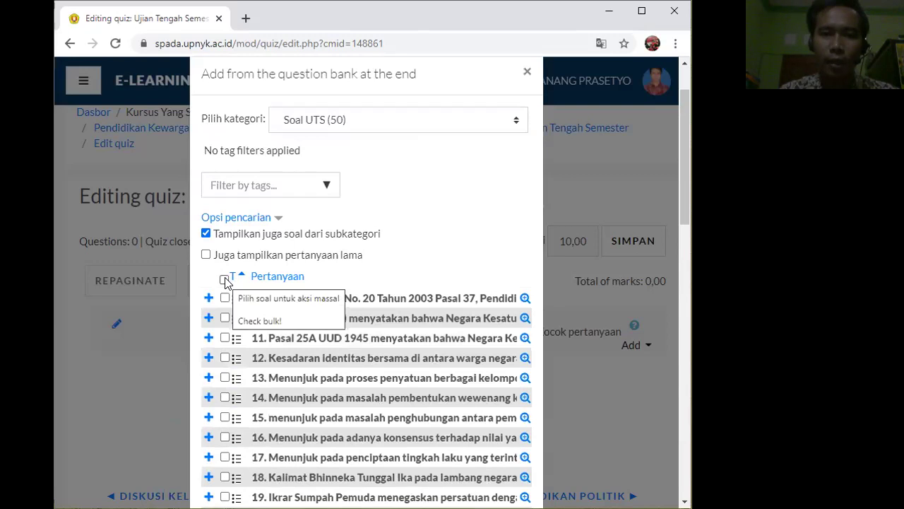
left_click(224, 280)
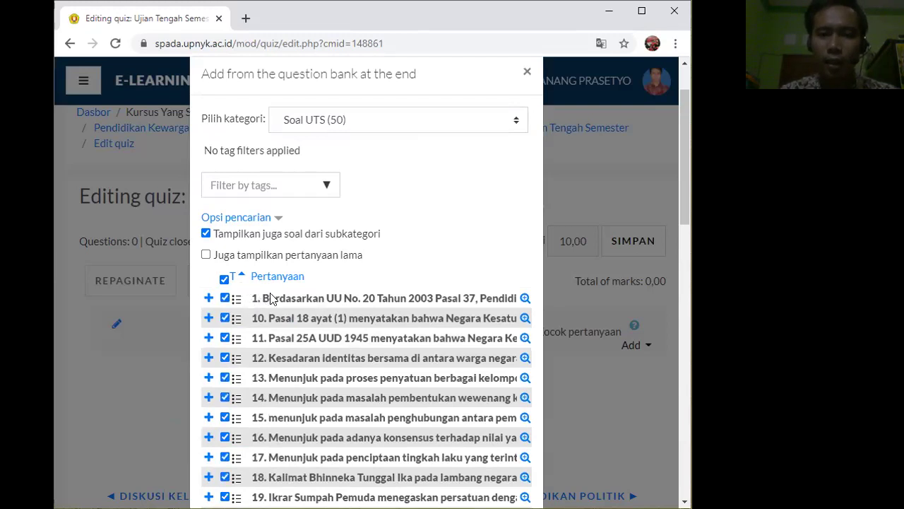
scroll(271, 298, "down", 15)
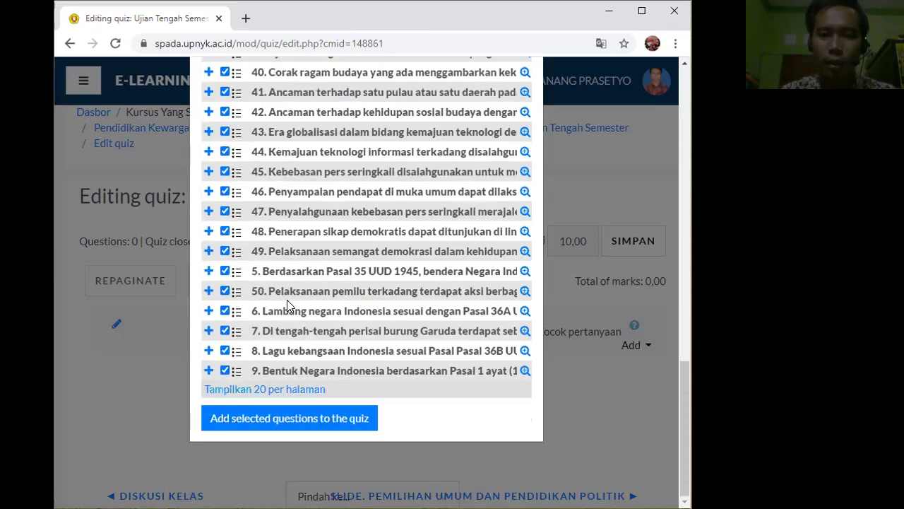
left_click(323, 421)
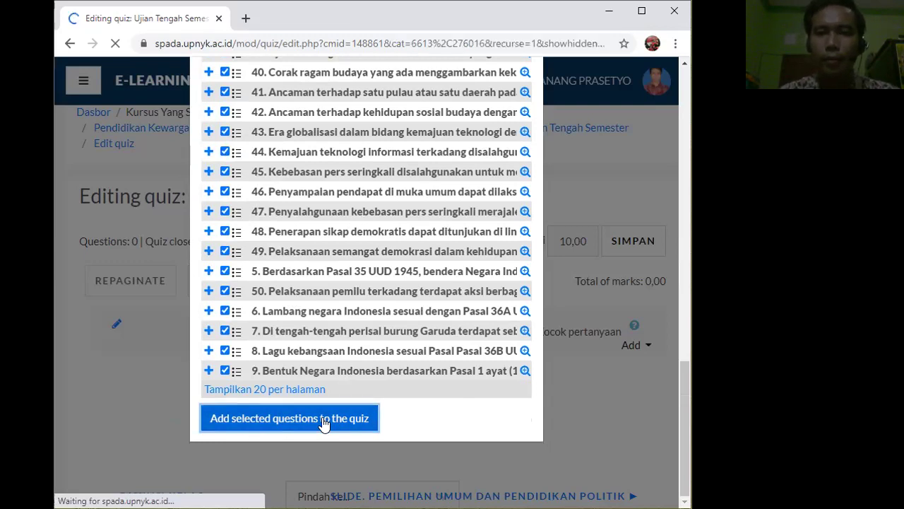
- Look through the quiz's added questions and change its maximum grade (Tingkat tertinggi) to 100,00
scroll(353, 396, "down", 1)
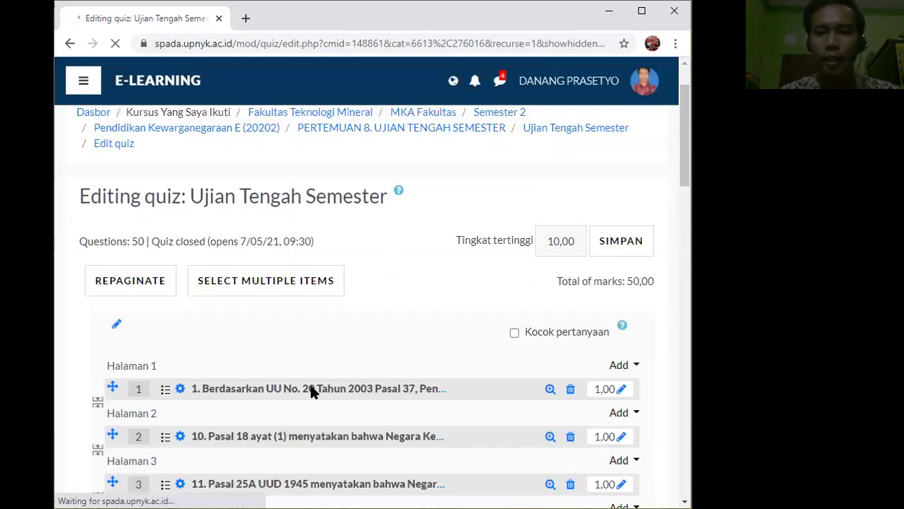
scroll(247, 373, "down", 13)
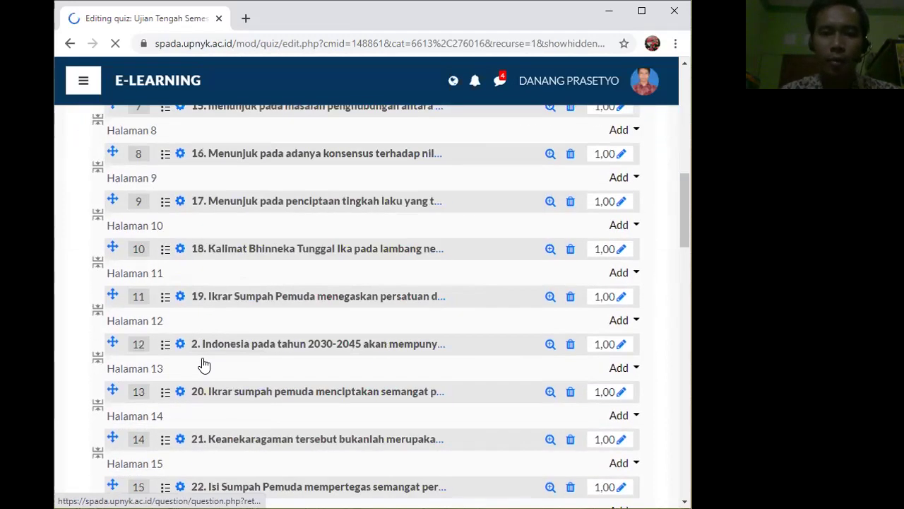
scroll(198, 360, "down", 15)
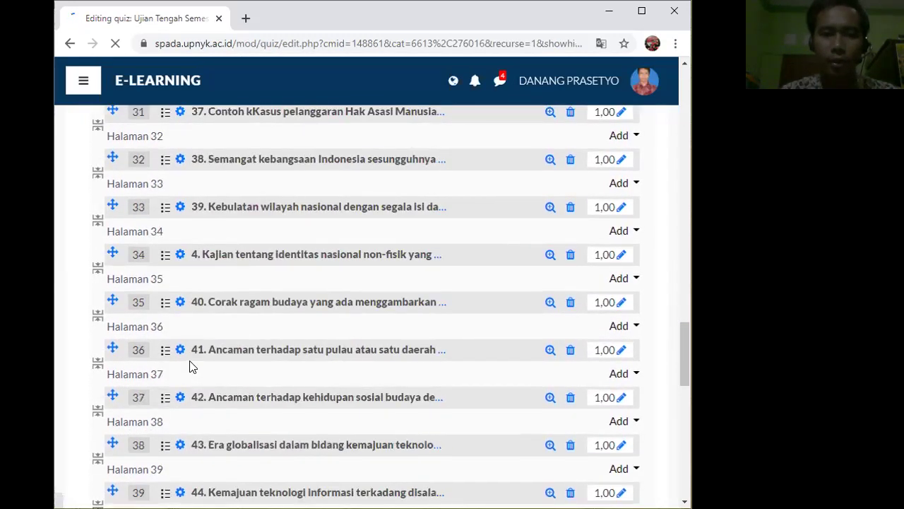
scroll(189, 366, "down", 4)
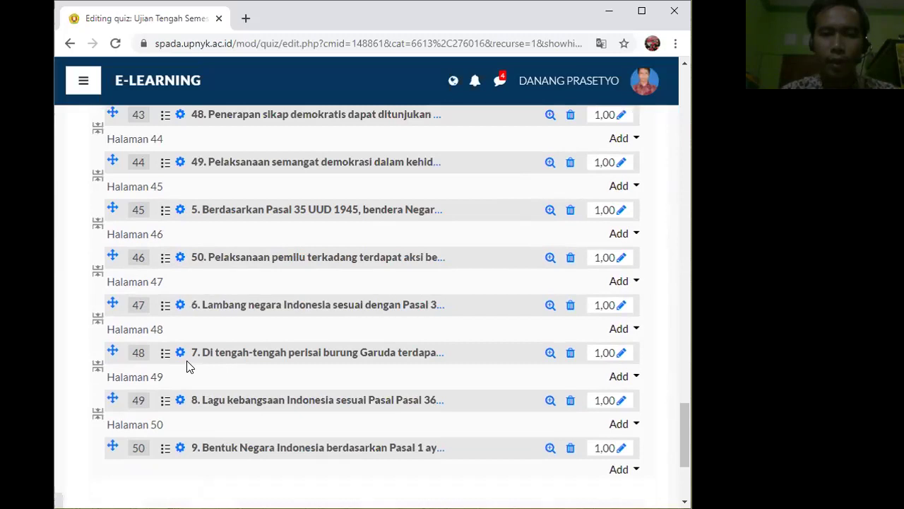
scroll(329, 385, "up", 20)
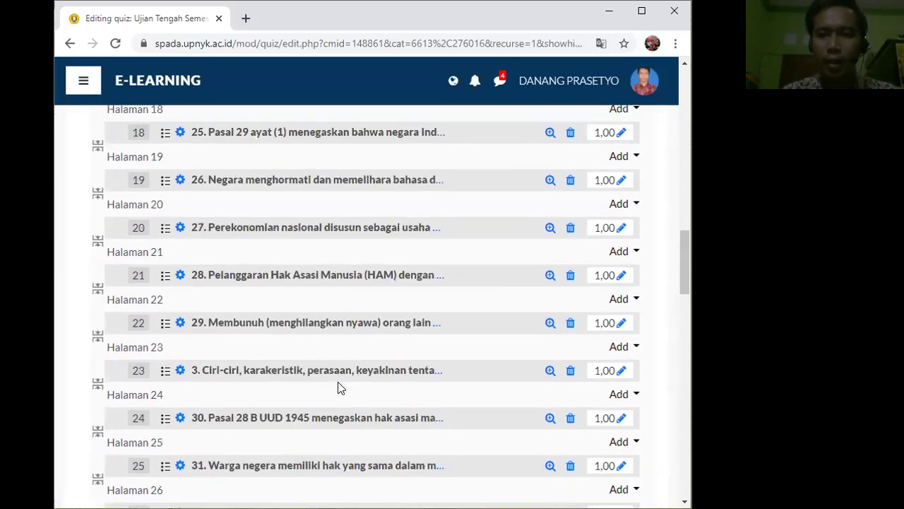
scroll(338, 382, "up", 8)
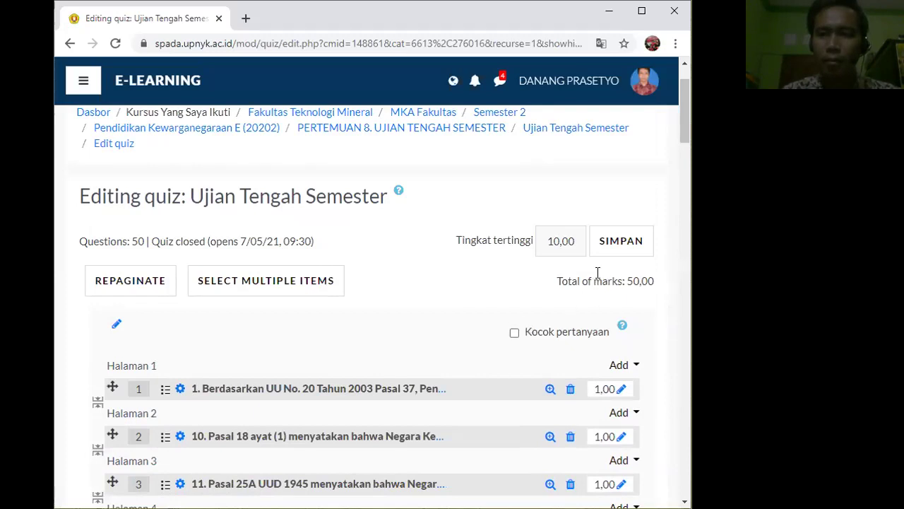
left_click(560, 240)
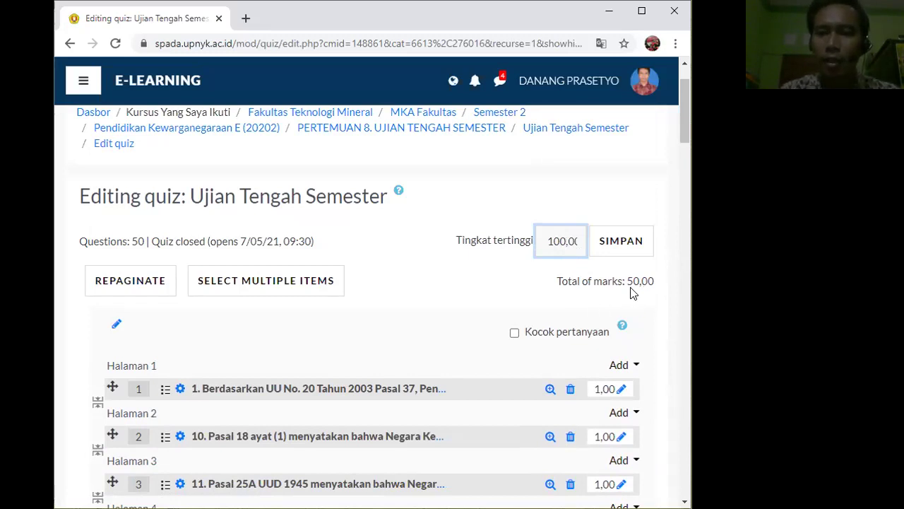
- Set the maximum mark of the quiz's first two questions, on Halaman 1 and Halaman 2, to 2 each
scroll(633, 293, "down", 1)
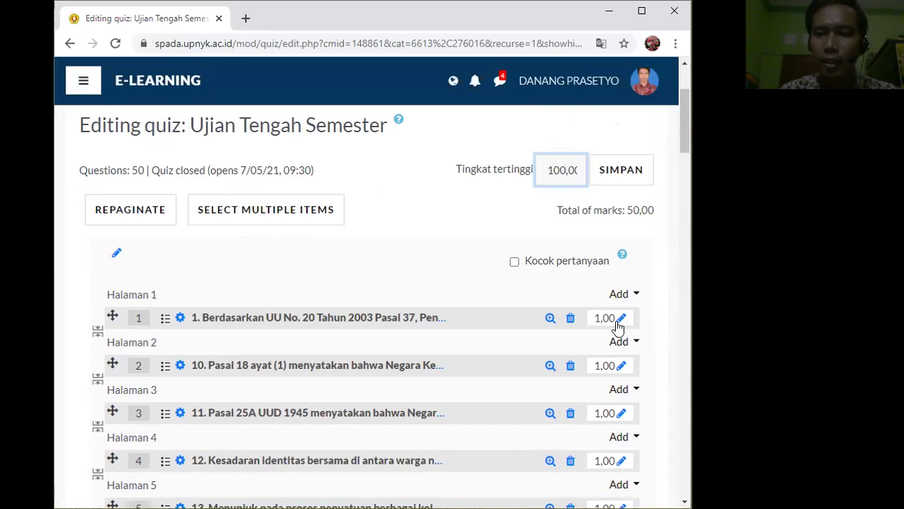
left_click(621, 318)
type("2")
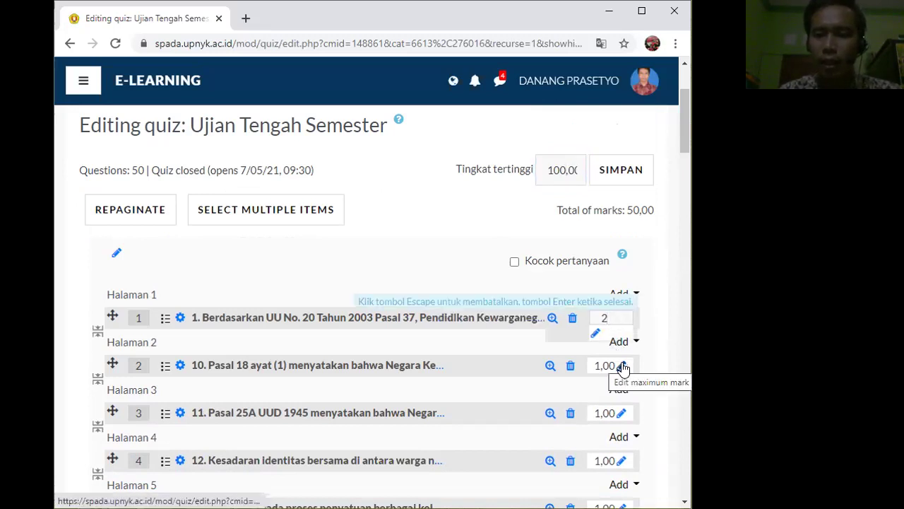
key("Return")
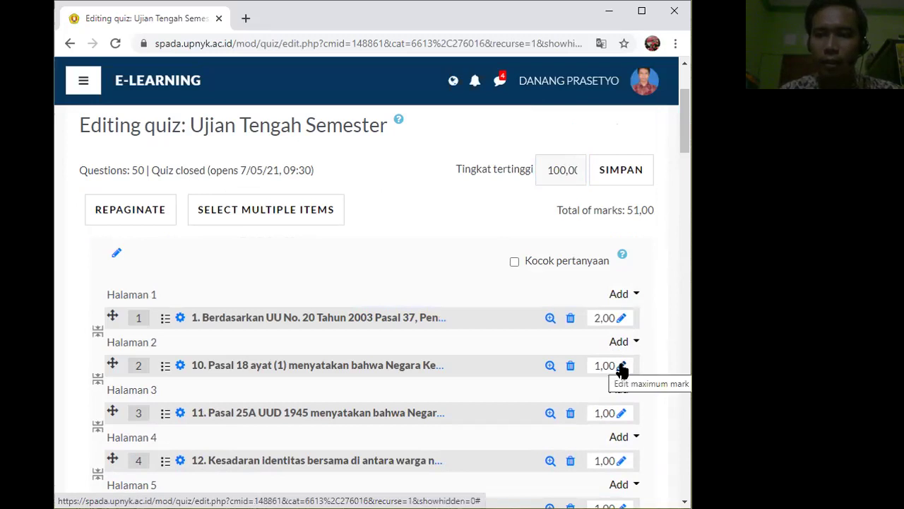
scroll(622, 371, "down", 2)
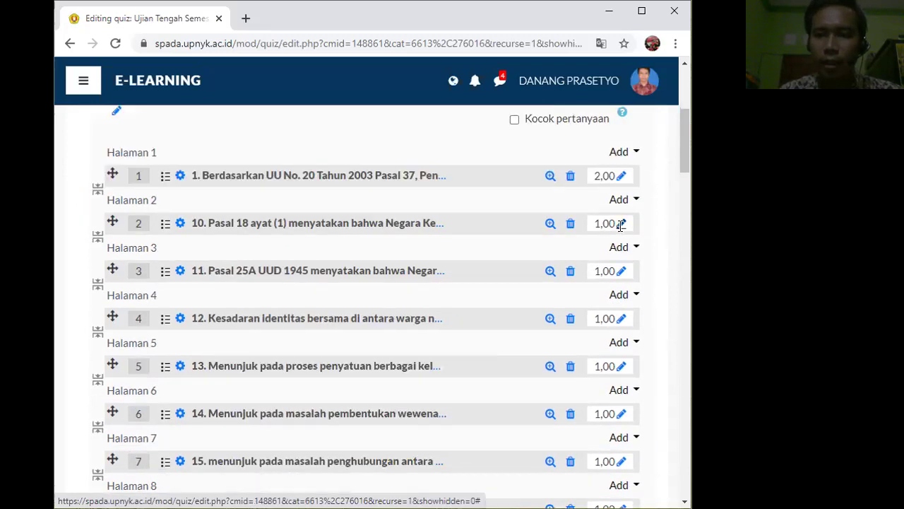
left_click(621, 224)
type("2")
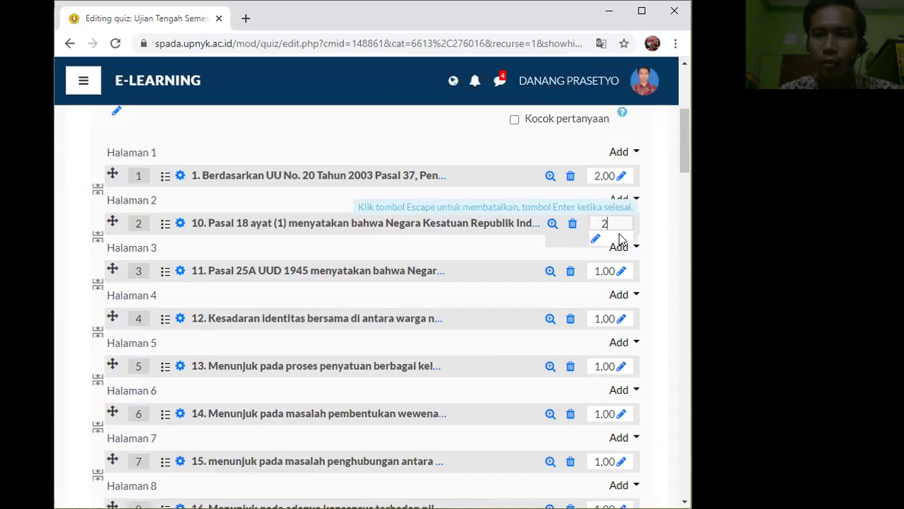
key("Return")
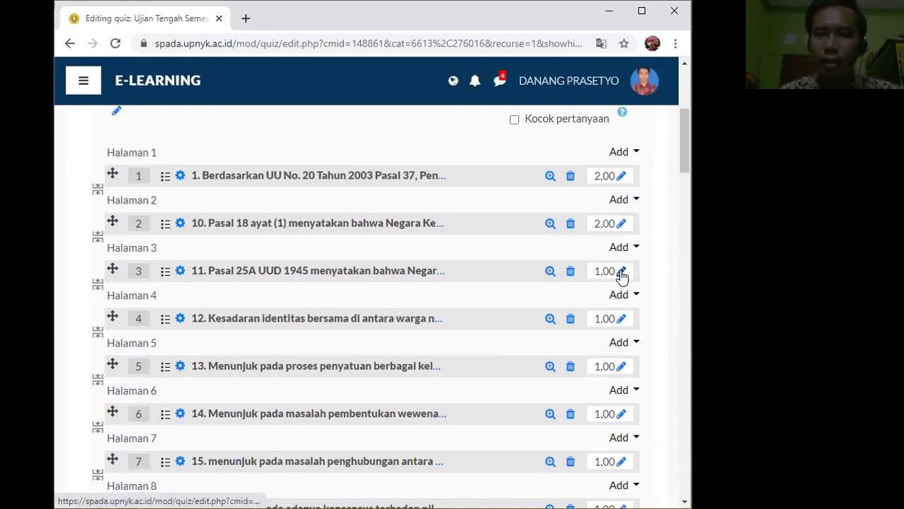
- Set the maximum mark of the quiz questions on Halaman 3, 4 and 5 to 2 each
left_click(621, 273)
type("2")
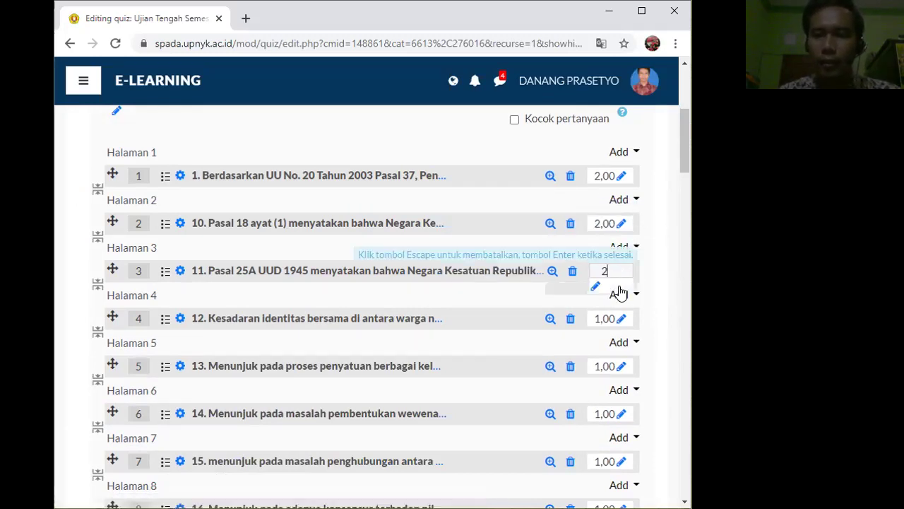
key("Return")
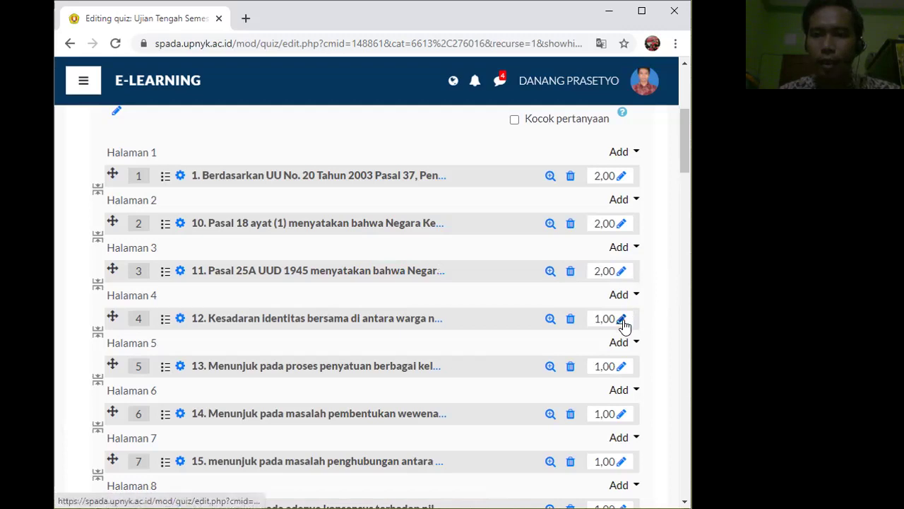
left_click(622, 319)
type("2")
key("Return")
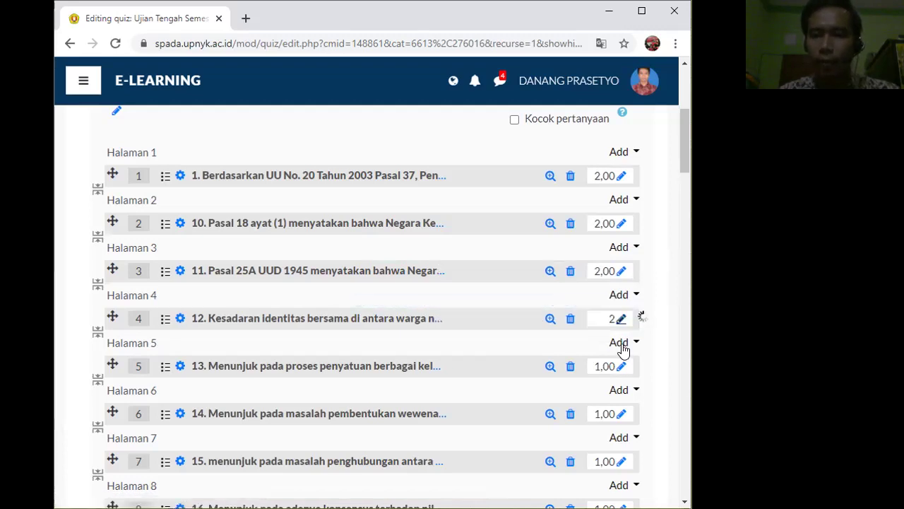
left_click(621, 365)
type("2")
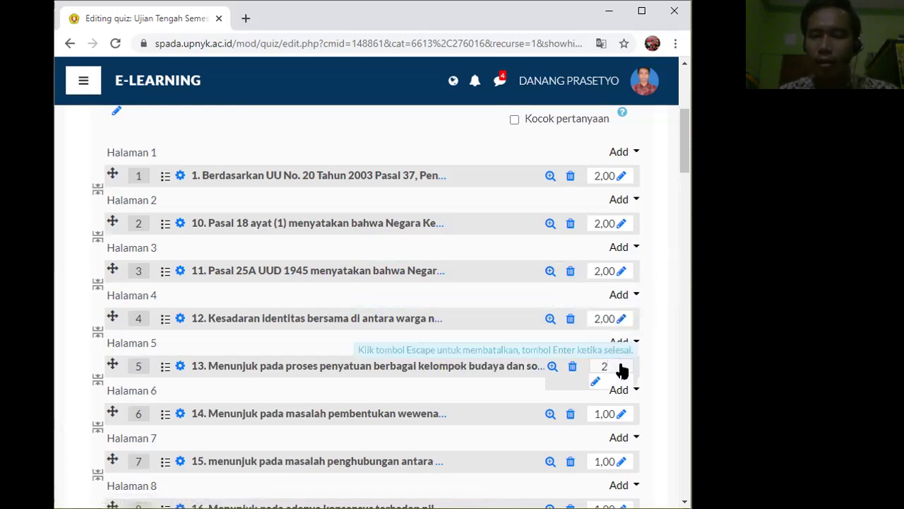
key("Return")
- Set the maximum mark of the quiz questions on Halaman 6, 7, 8 and 9 to 2 each
scroll(622, 367, "down", 2)
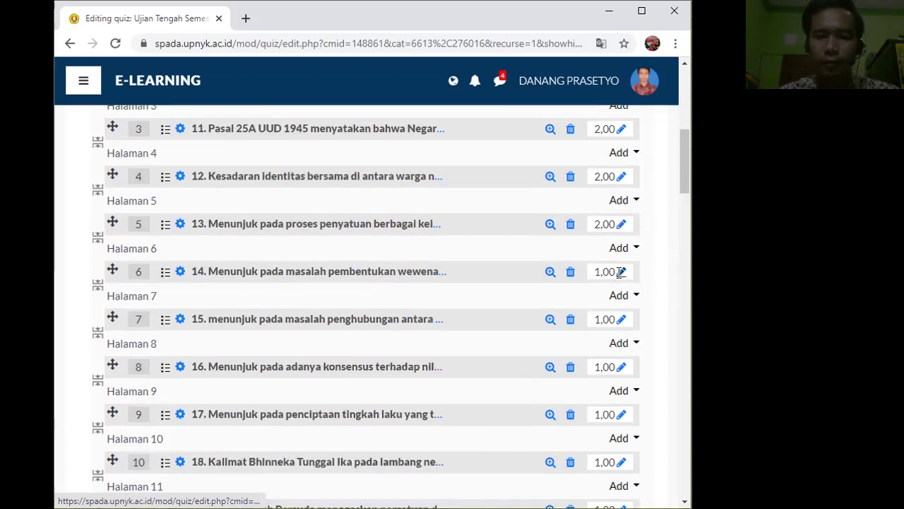
left_click(621, 271)
type("2")
key("Return")
left_click(621, 319)
type("2")
key("Return")
left_click(621, 366)
type("2")
key("Return")
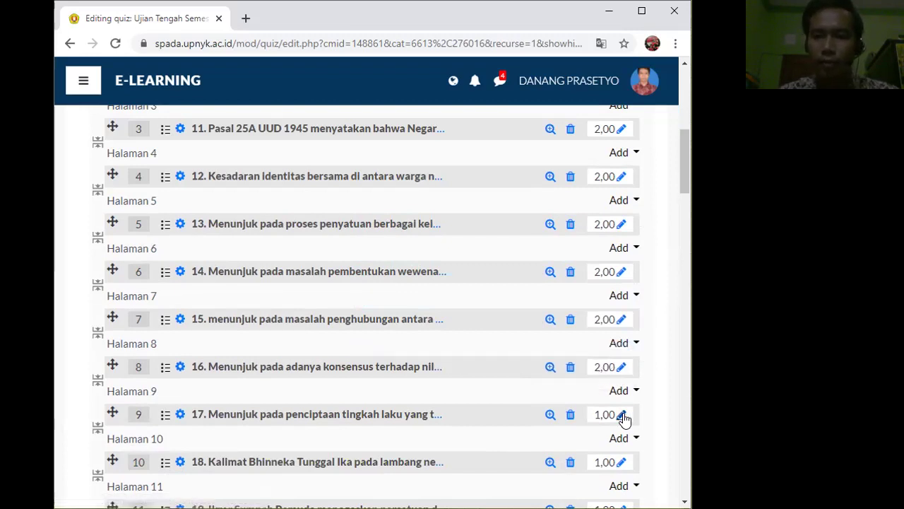
left_click(622, 413)
type("2")
key("Return")
- Set the maximum mark of the quiz questions on Halaman 10, 11 and 12 to 2 each
scroll(627, 396, "down", 2)
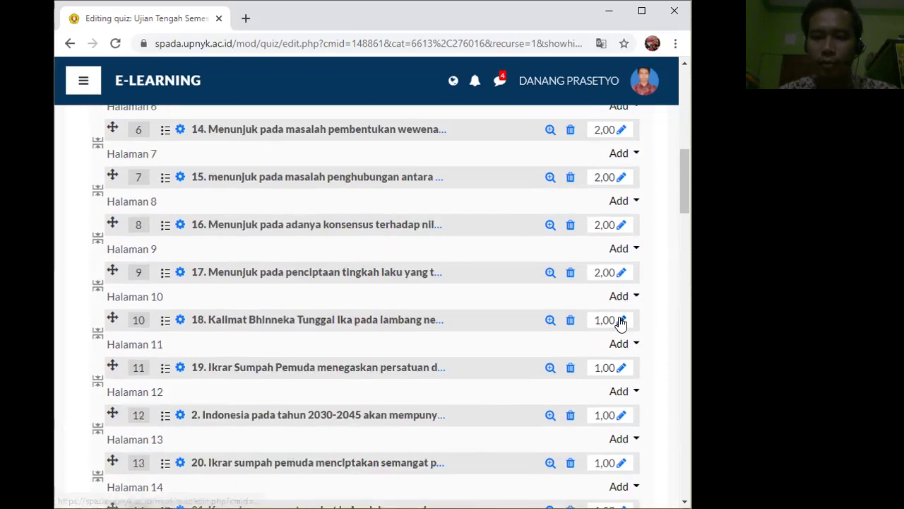
left_click(620, 323)
type("2")
key("Return")
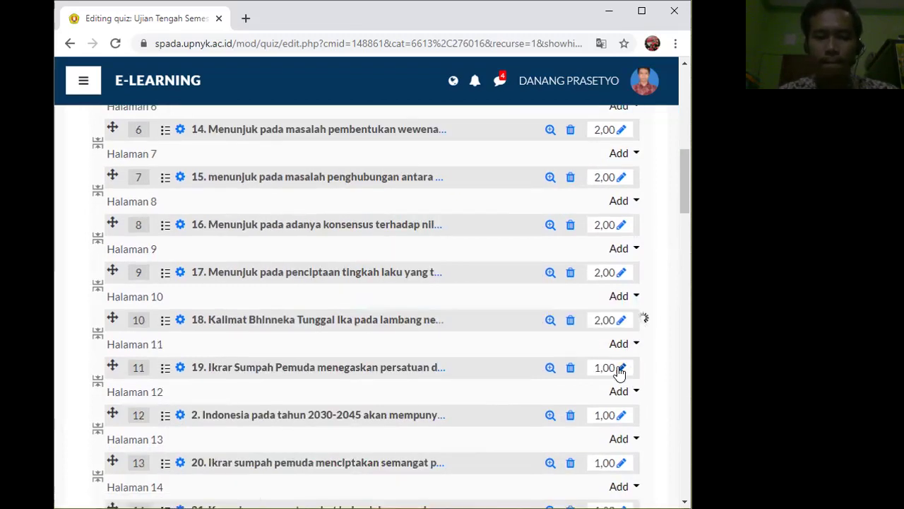
left_click(620, 369)
type("2")
key("Return")
left_click(622, 416)
type("2")
key("Return")
- Set the maximum mark of the quiz questions on Halaman 13 and 14 to 2 each
scroll(626, 421, "down", 2)
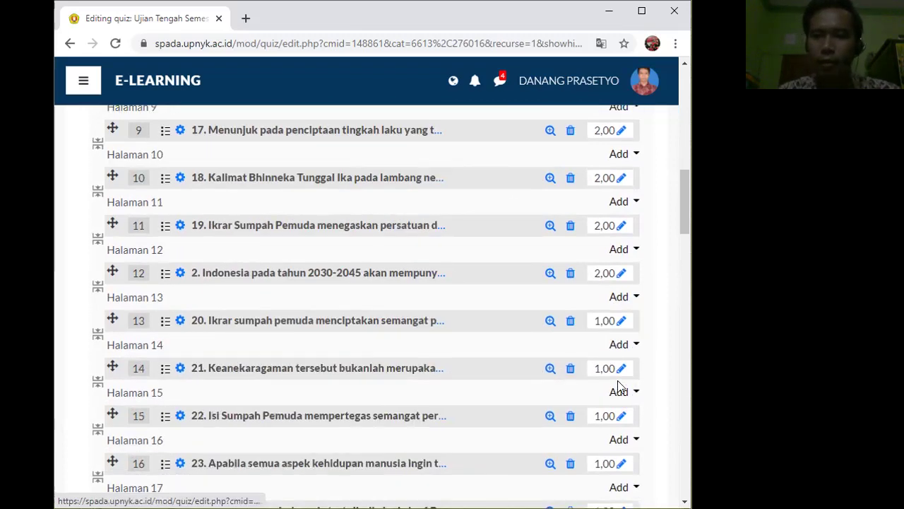
left_click(621, 323)
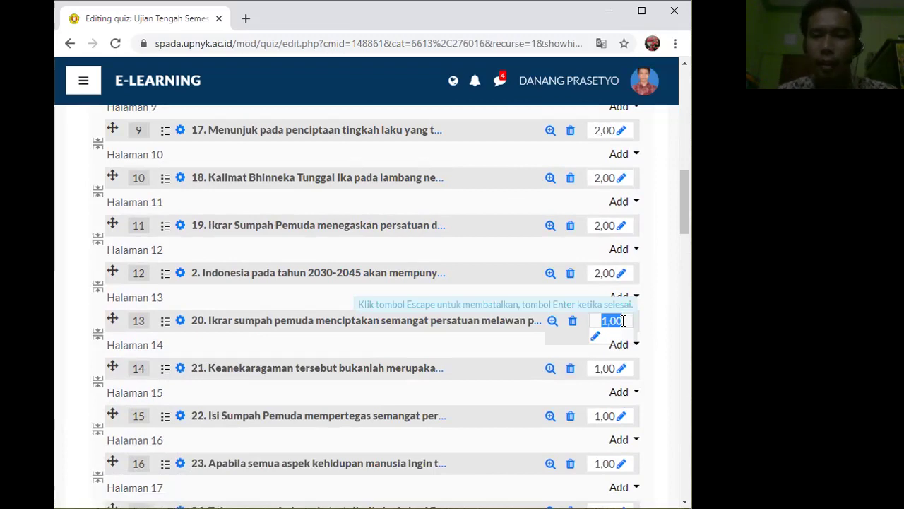
type("2")
key("Return")
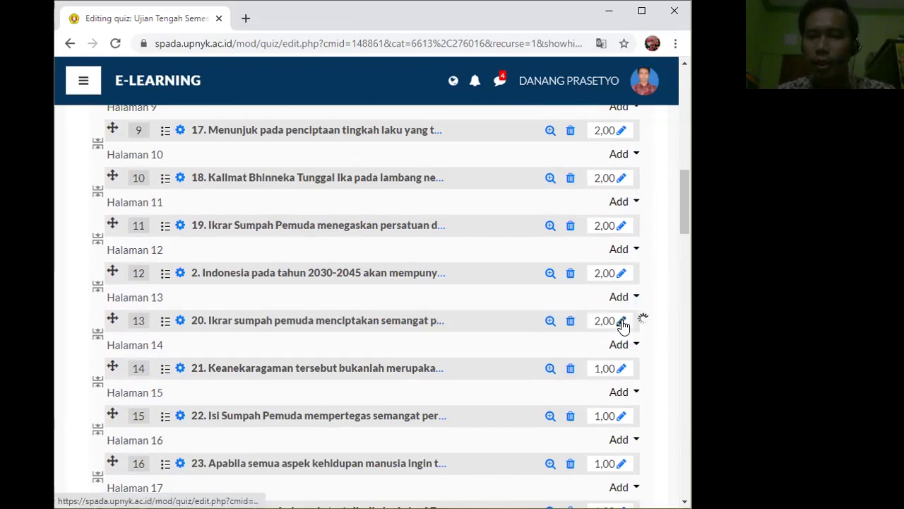
scroll(621, 329, "down", 1)
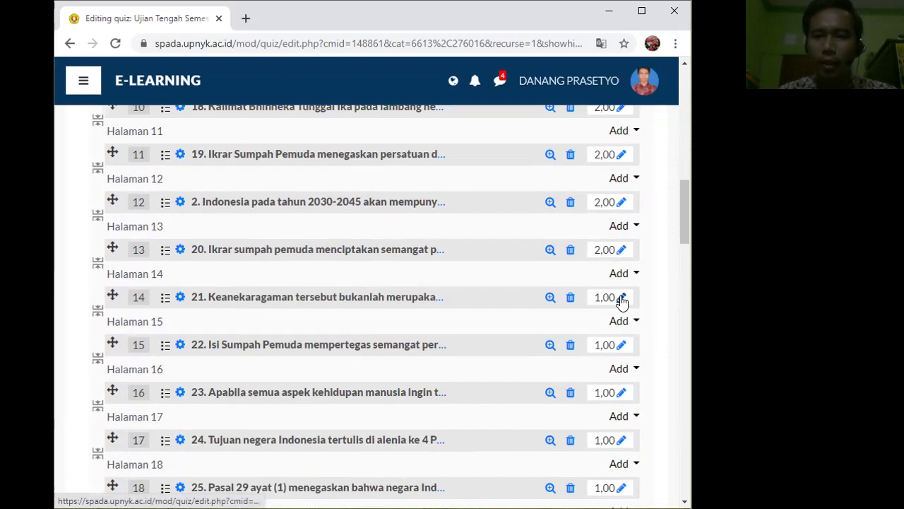
left_click(621, 298)
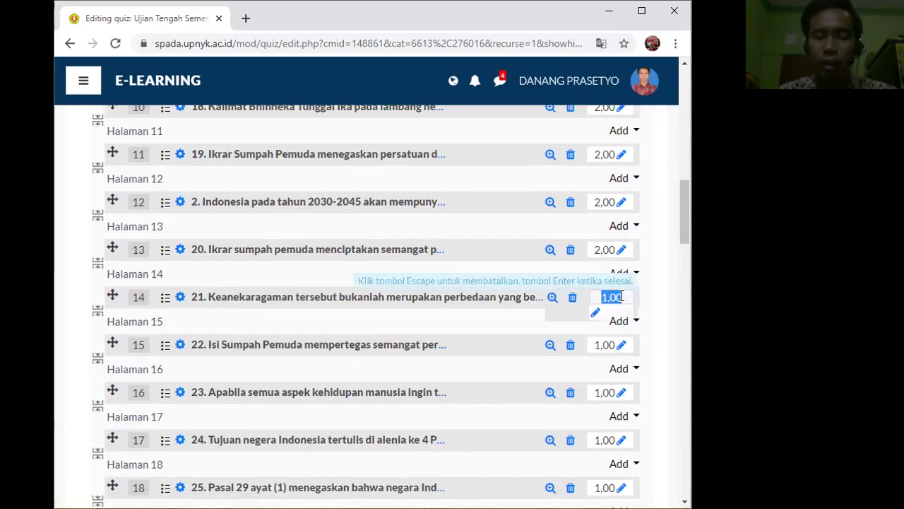
type("2")
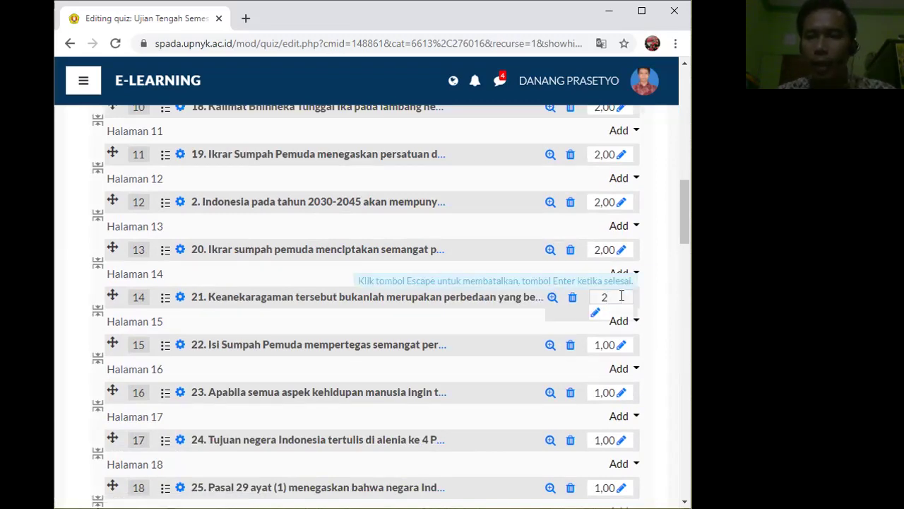
key("Return")
- Set the maximum mark of the quiz questions on Halaman 16 and 17 to 2 each
scroll(620, 329, "down", 1)
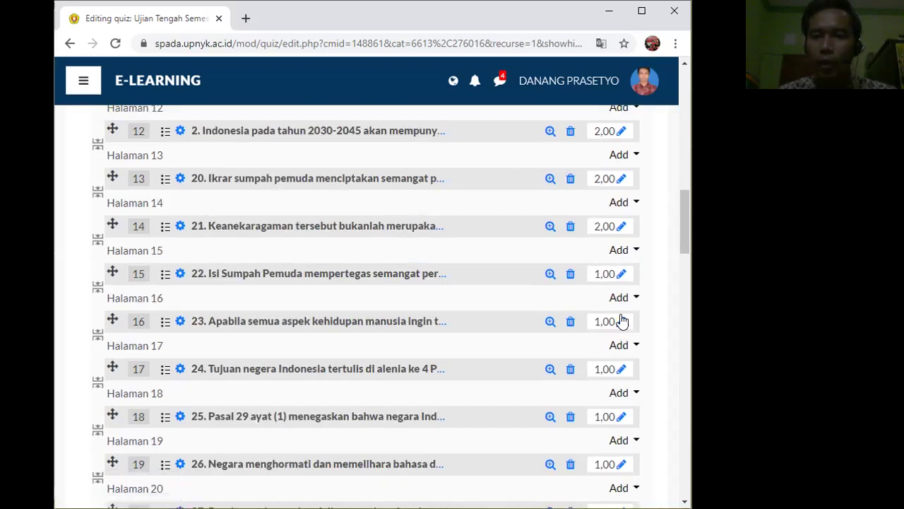
left_click(621, 322)
type("2")
key("Return")
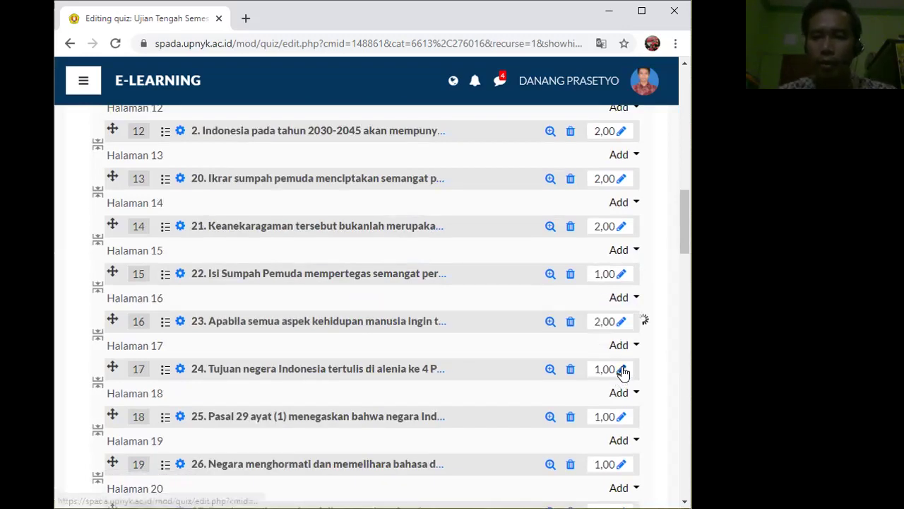
left_click(621, 368)
type("2")
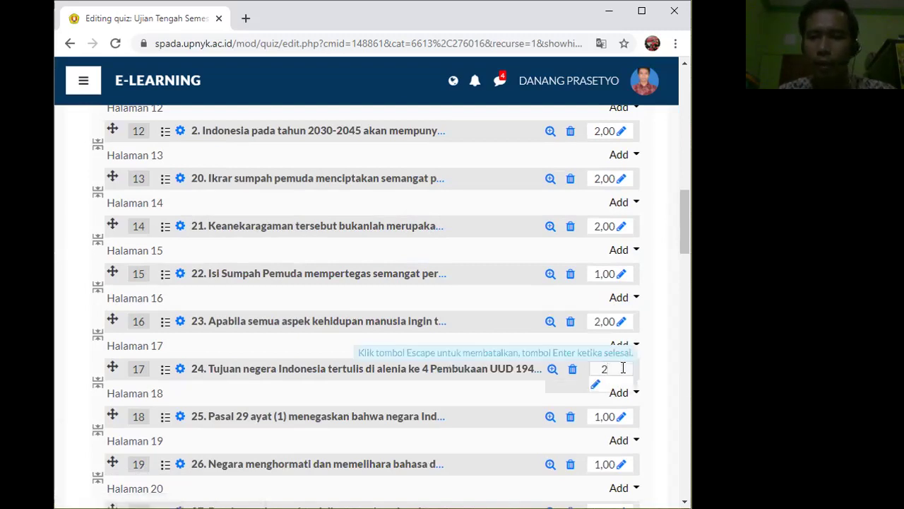
key("Return")
scroll(625, 369, "down", 3)
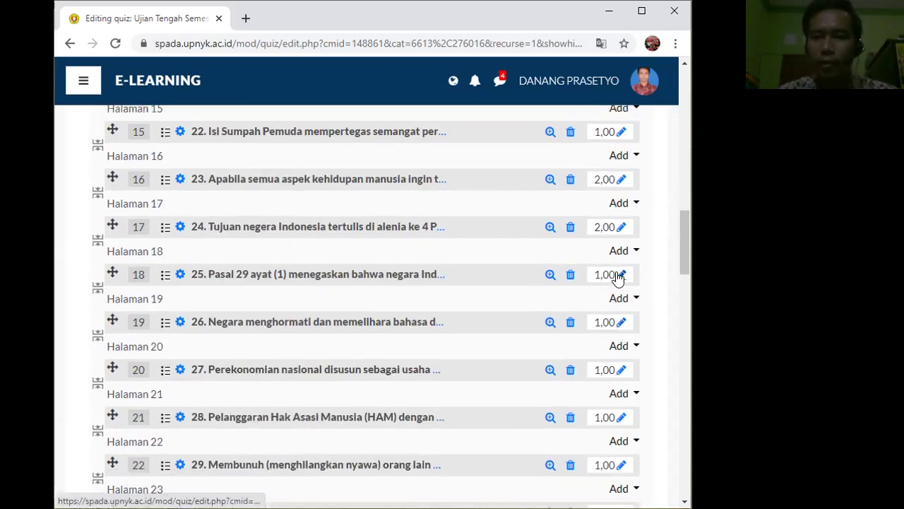
- Set the maximum mark of the quiz questions on Halaman 18 and 19 to 2 each
left_click(619, 274)
type("2")
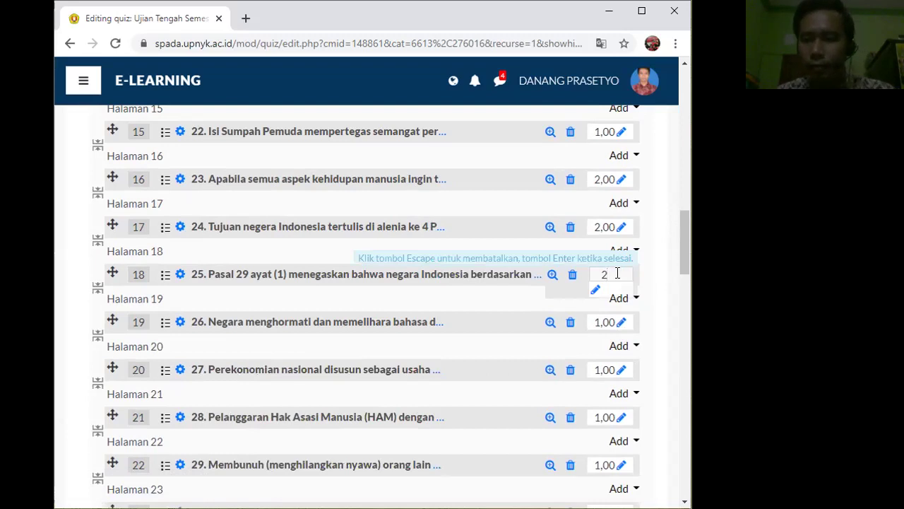
key("Return")
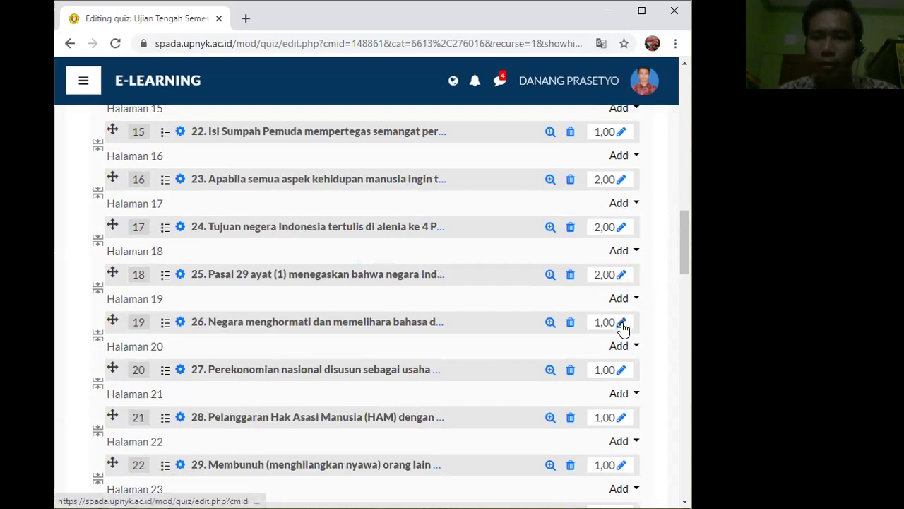
left_click(621, 325)
type("2")
key("Return")
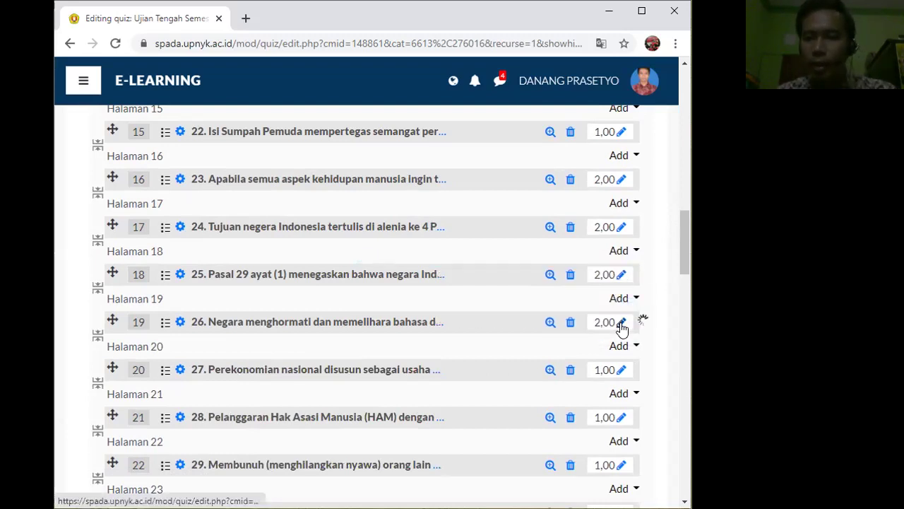
- Set the maximum mark of the quiz questions on Halaman 20, 21 and 22 to 2 each
scroll(622, 325, "down", 1)
left_click(622, 298)
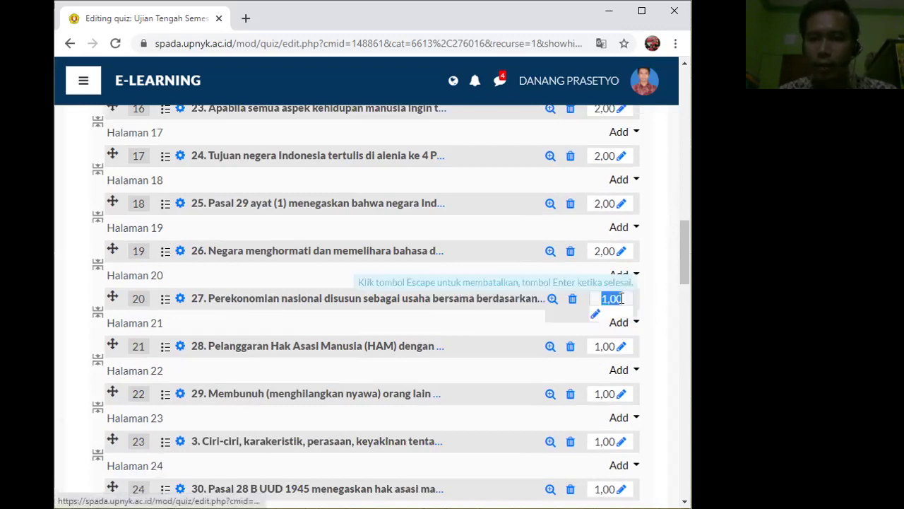
type("2")
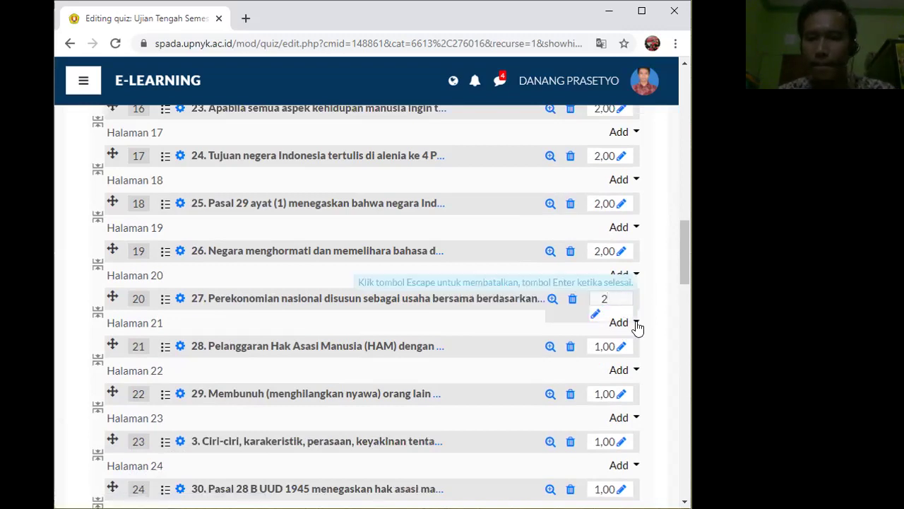
key("Return")
left_click(622, 347)
type("2")
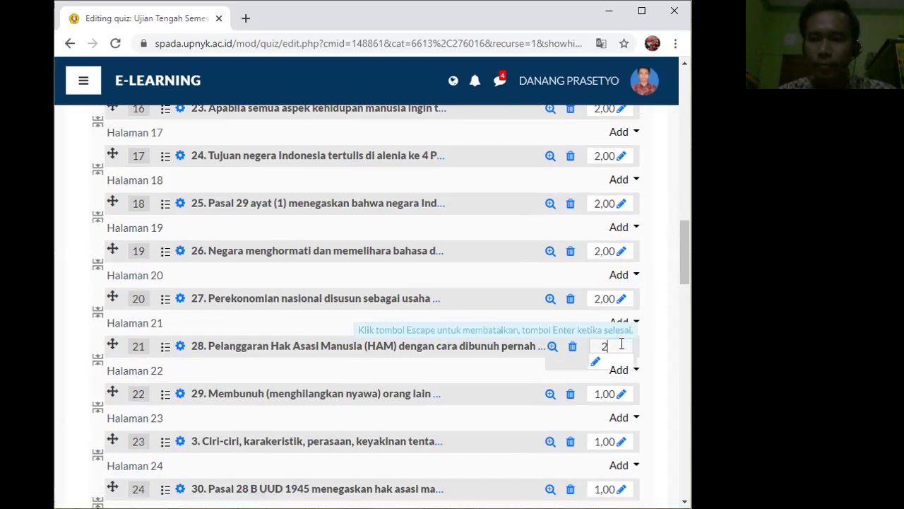
key("Return")
left_click(621, 394)
type("2")
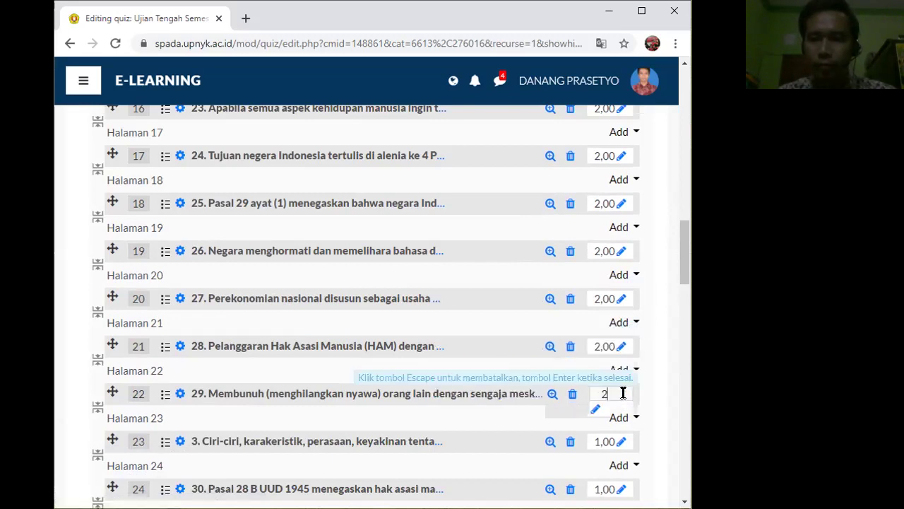
key("Return")
- Set the maximum mark of the quiz questions on Halaman 23 and 24 to 2 each
scroll(623, 398, "down", 1)
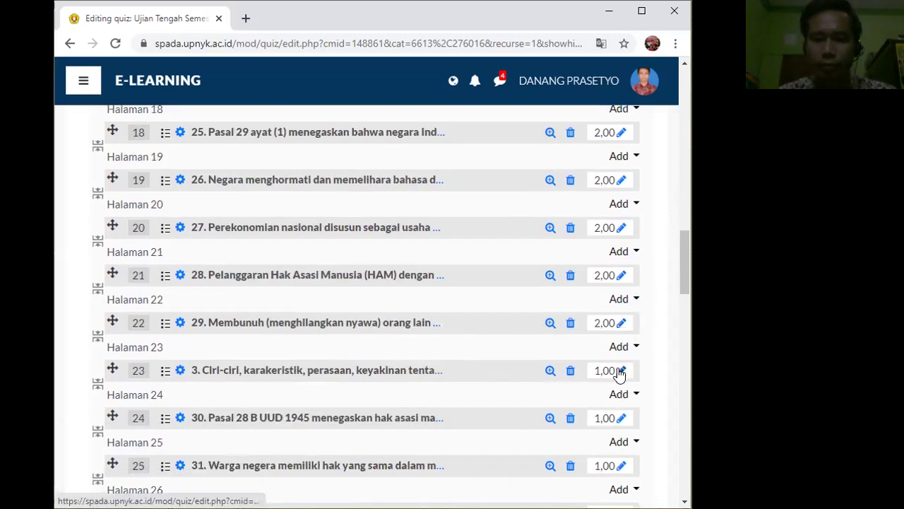
left_click(620, 372)
type("2")
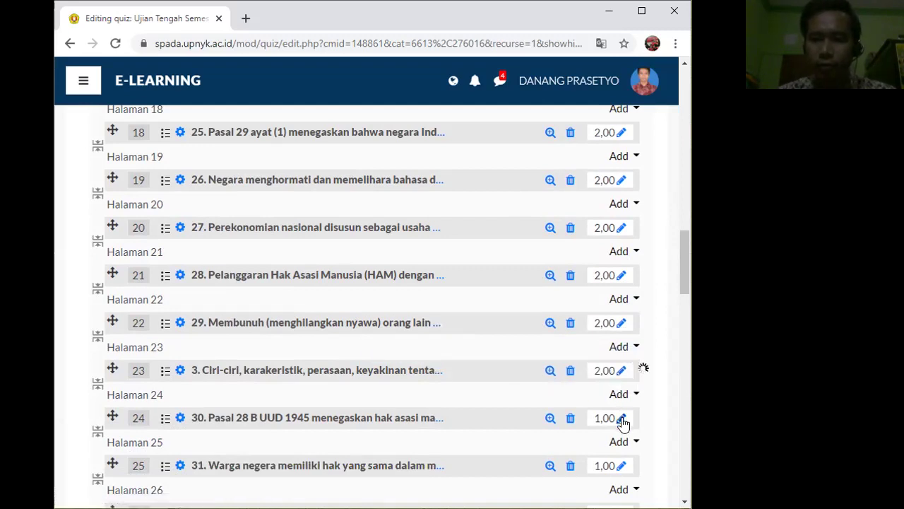
left_click(620, 418)
type("2")
key("Return")
- Set the maximum mark of the quiz questions on Halaman 25 and 26 to 2 each
scroll(622, 416, "down", 3)
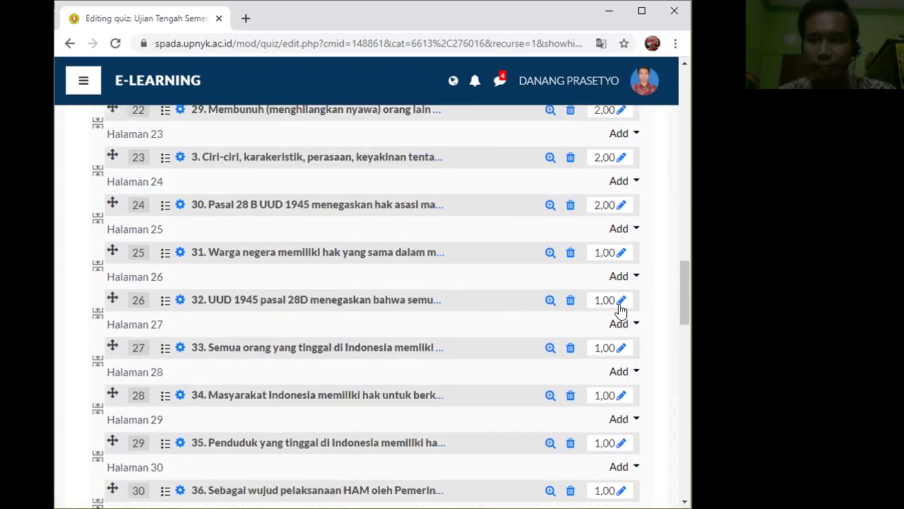
left_click(621, 252)
type("2")
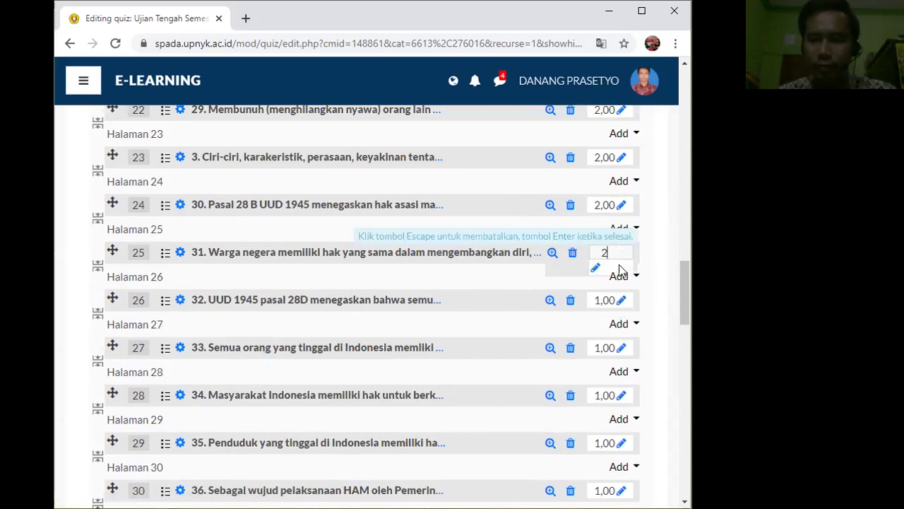
key("Return")
left_click(620, 300)
type("2")
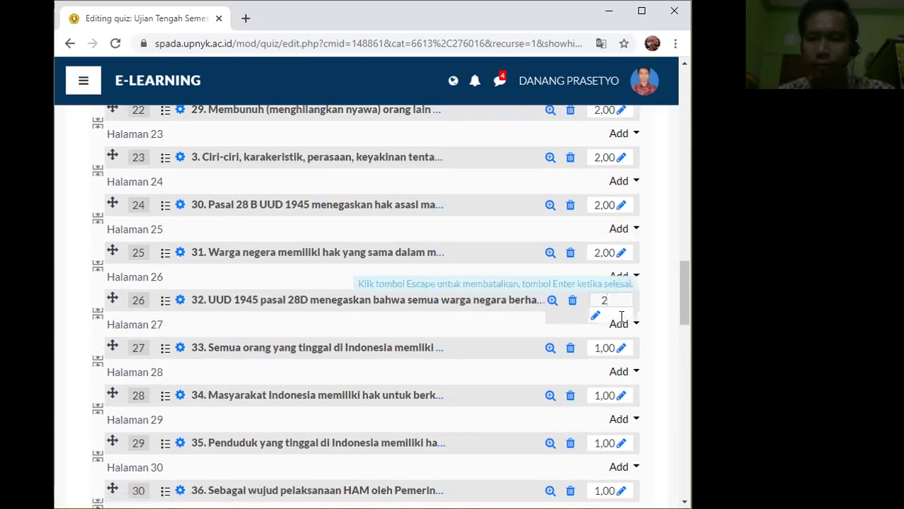
key("Return")
- Set the maximum mark of the quiz questions on Halaman 27 and 28 to 2 each
left_click(620, 347)
type("2")
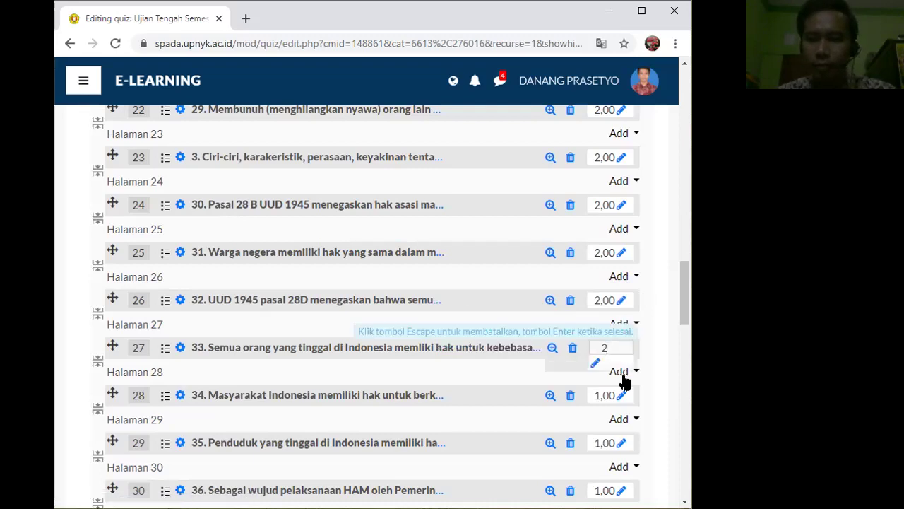
key("Return")
left_click(621, 395)
type("2")
key("Return")
- Set the maximum mark of the quiz questions on Halaman 29, 30 and 31 to 2 each
scroll(617, 325, "down", 2)
left_click(621, 300)
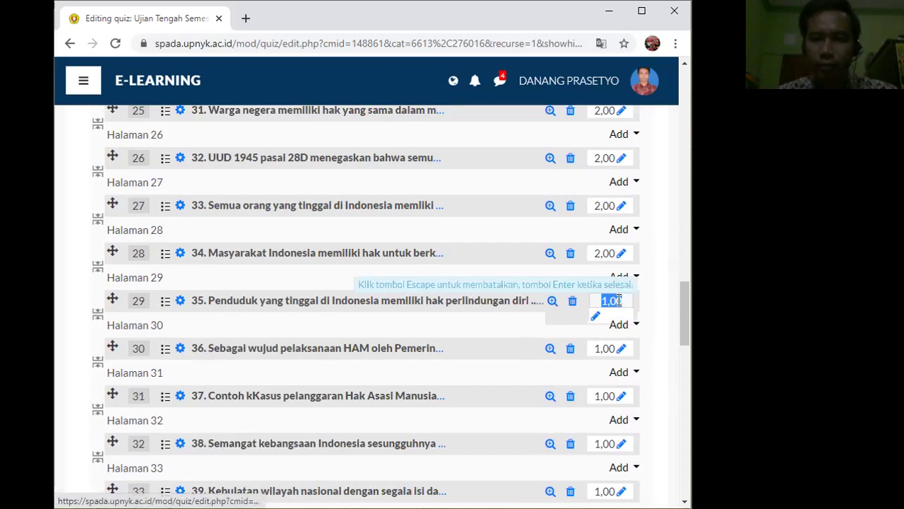
type("2")
key("Return")
left_click(621, 347)
type("2")
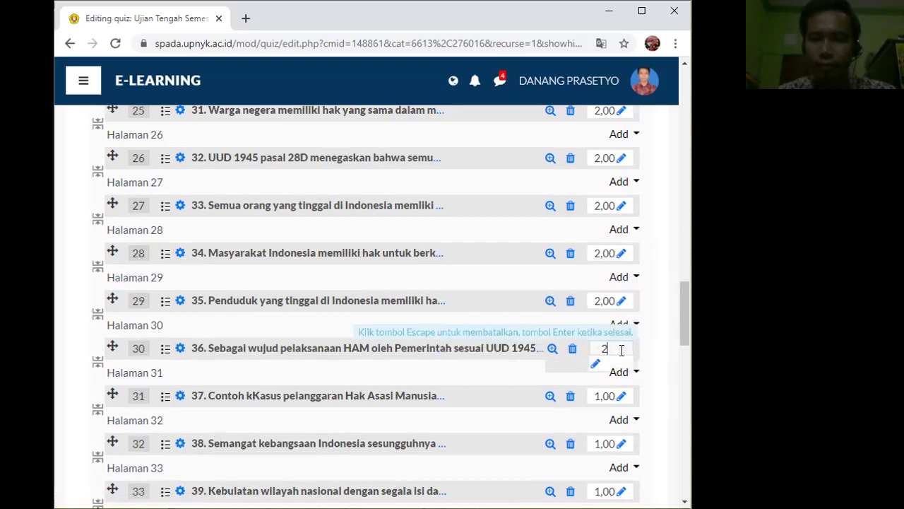
key("Return")
left_click(621, 395)
type("2")
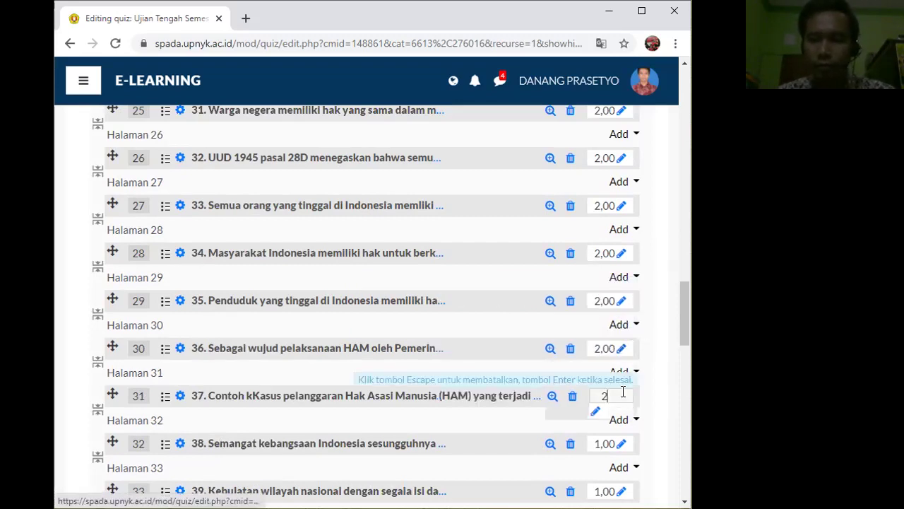
key("Return")
- Set the maximum mark of the quiz questions on Halaman 32 and 33 to 2 each
scroll(621, 353, "down", 3)
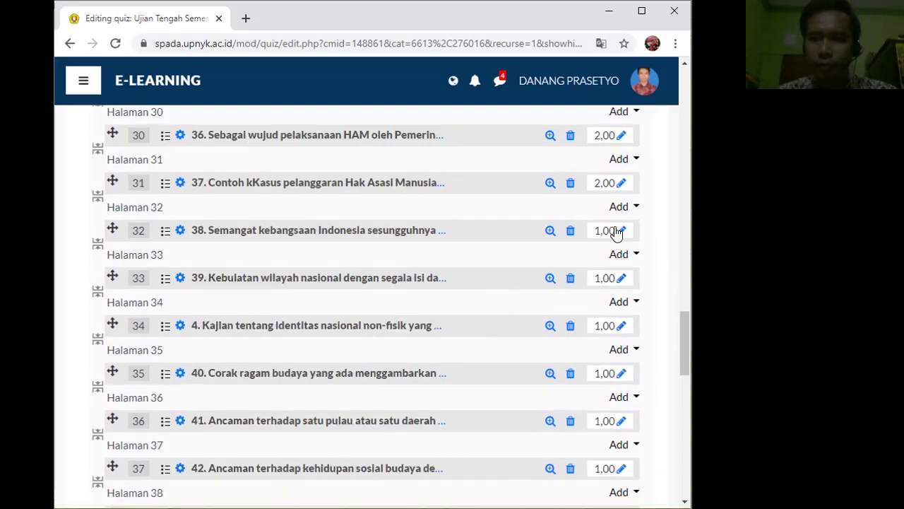
left_click(620, 227)
type("2")
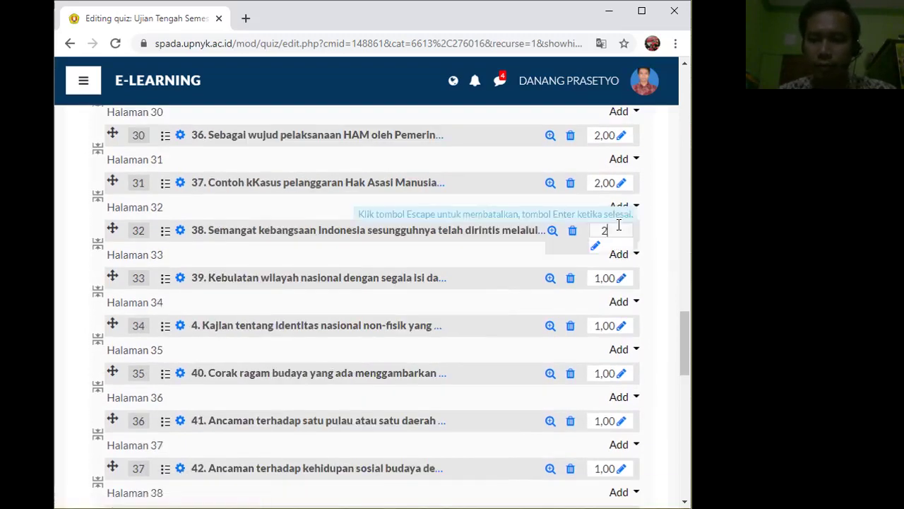
key("Return")
left_click(619, 278)
type("2")
key("Return")
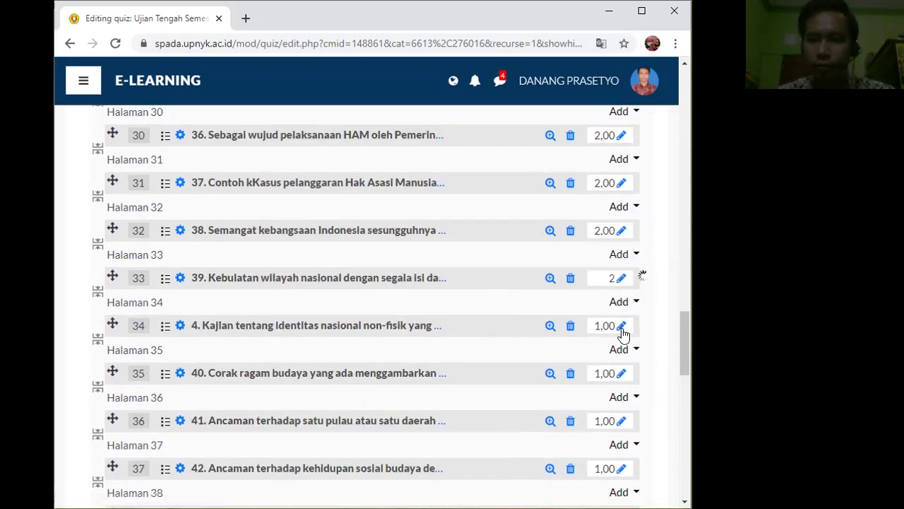
- Set the maximum mark of the quiz questions on Halaman 34, 35 and 36 to 2 each
left_click(621, 329)
type("2")
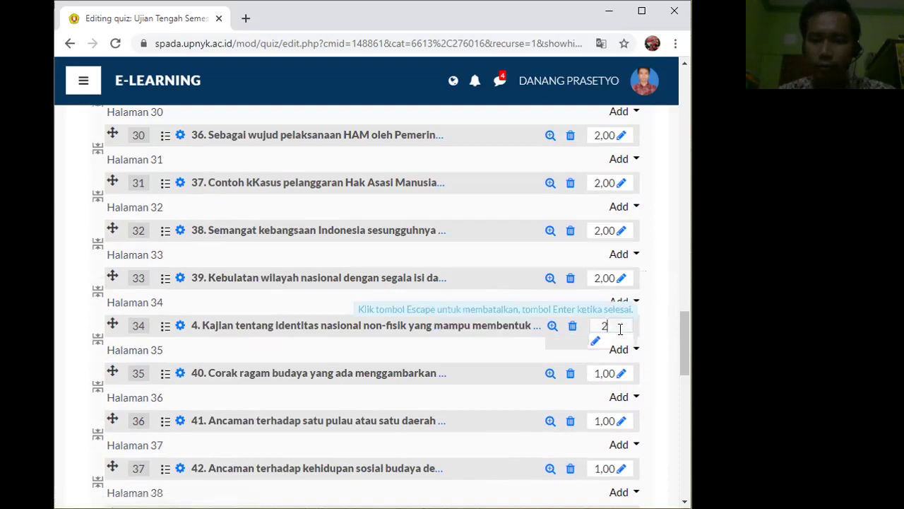
key("Return")
left_click(620, 373)
type("2")
key("Return")
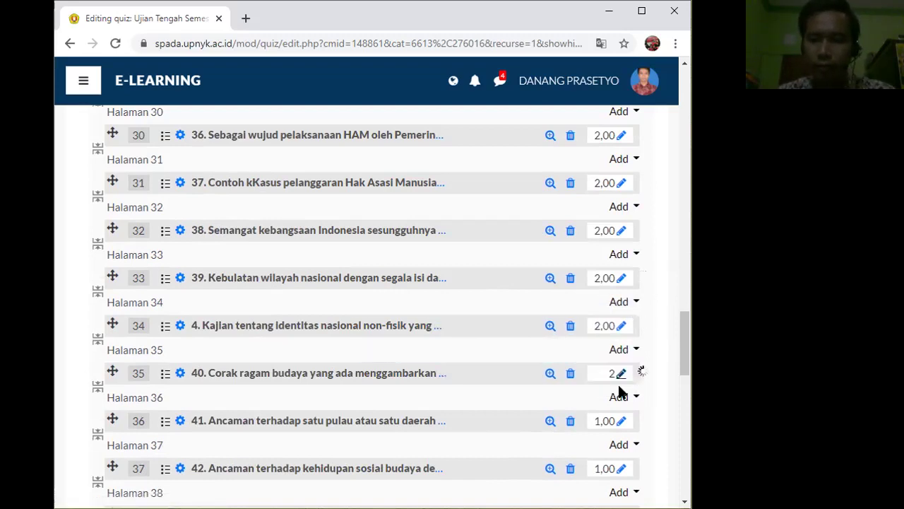
left_click(620, 421)
type("2")
key("Return")
- Set the maximum mark of the quiz questions on Halaman 37 and 38 to 2 each
scroll(613, 339, "down", 3)
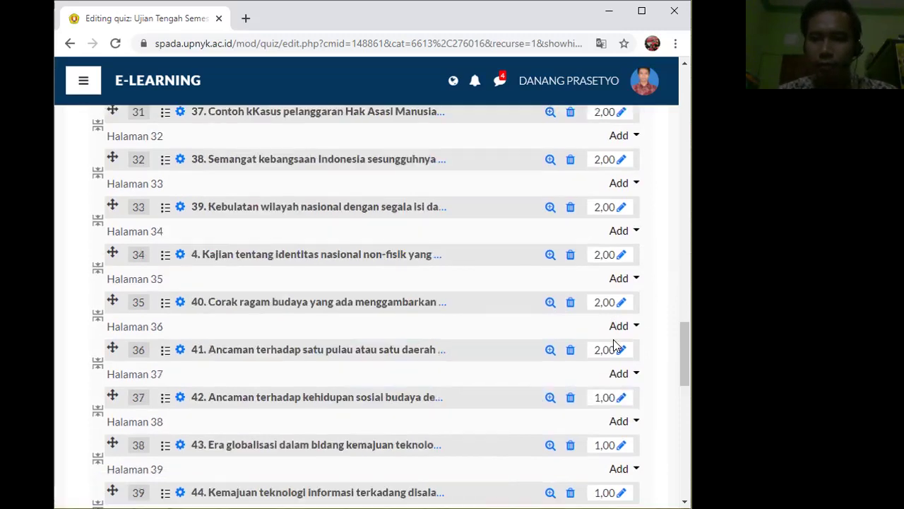
left_click(621, 255)
type("2")
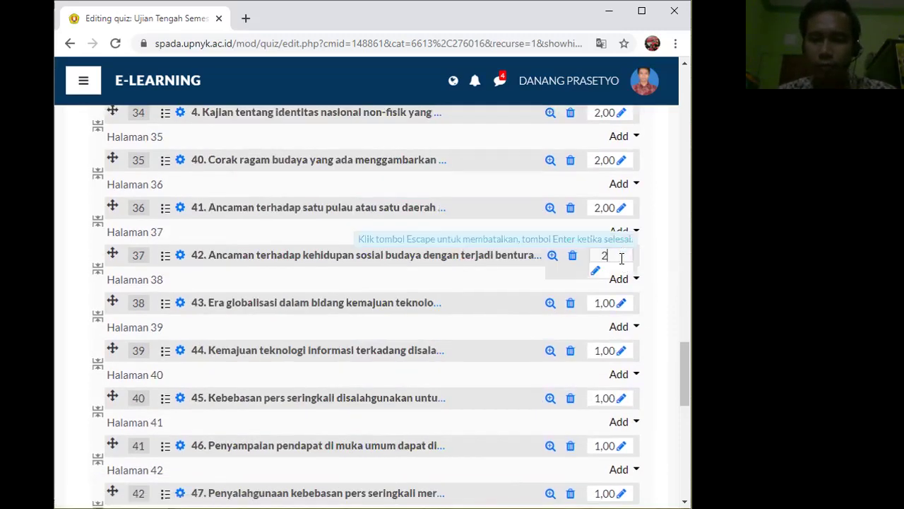
key("Return")
left_click(621, 302)
type("2")
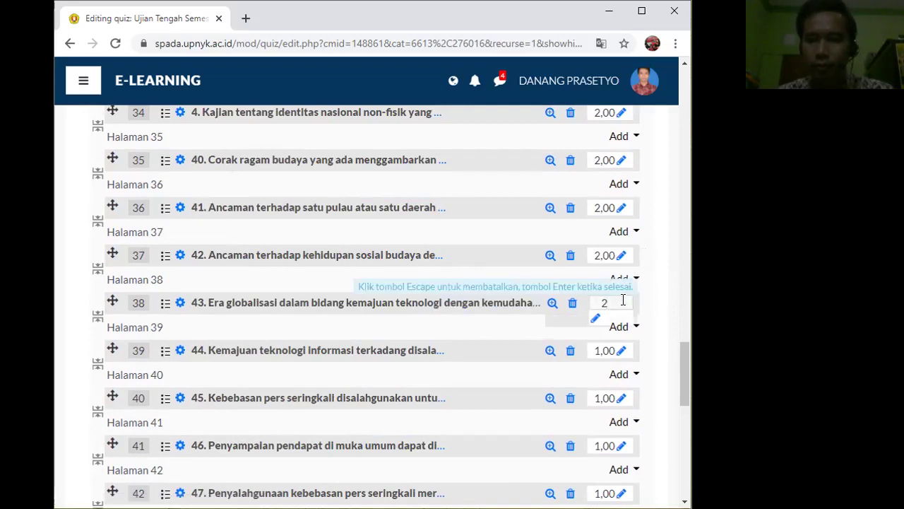
key("Return")
- Set the maximum mark of the quiz questions on Halaman 39 and 40 to 2 each
left_click(621, 350)
type("2")
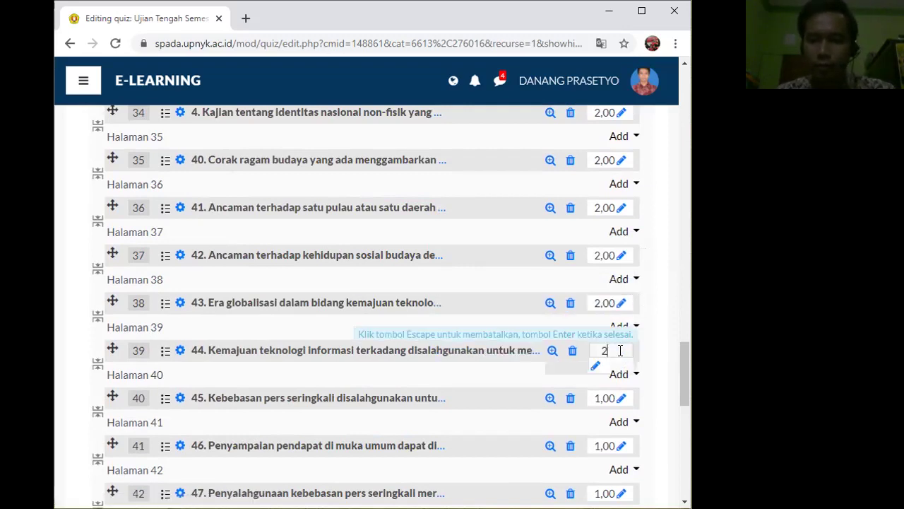
key("Return")
left_click(621, 397)
type("2")
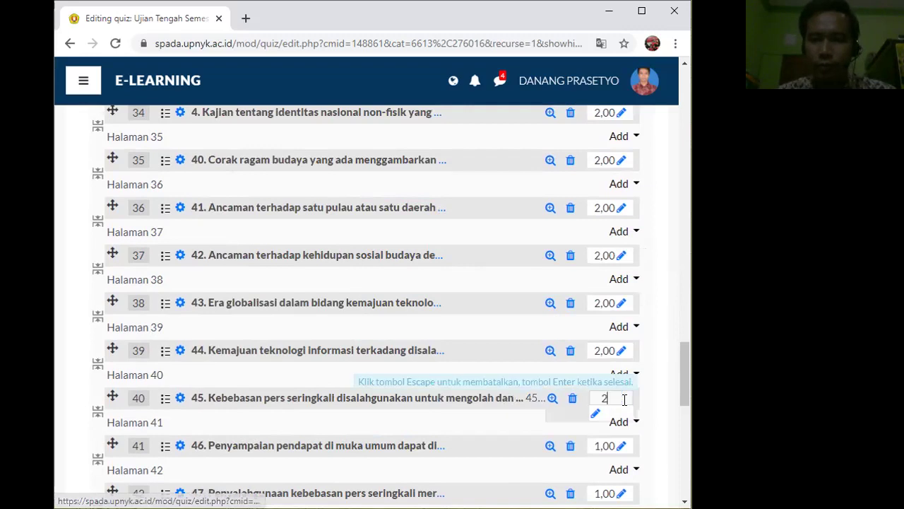
key("Return")
- Set the maximum mark of the quiz questions on Halaman 41 and 42 to 2 each
scroll(622, 248, "down", 3)
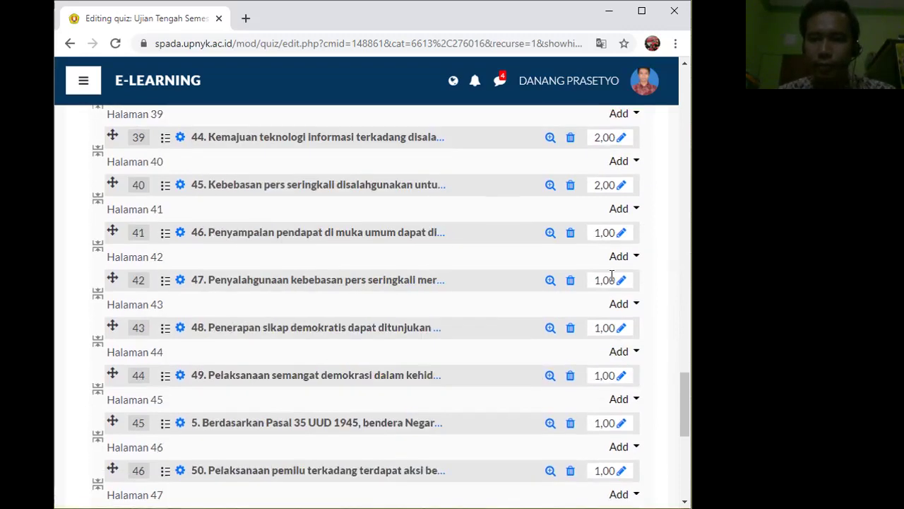
left_click(621, 232)
type("2")
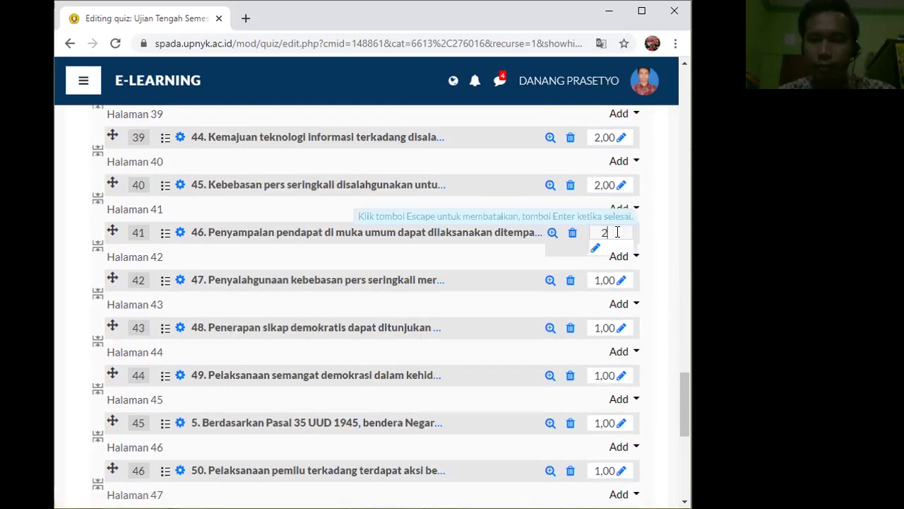
key("Return")
left_click(621, 280)
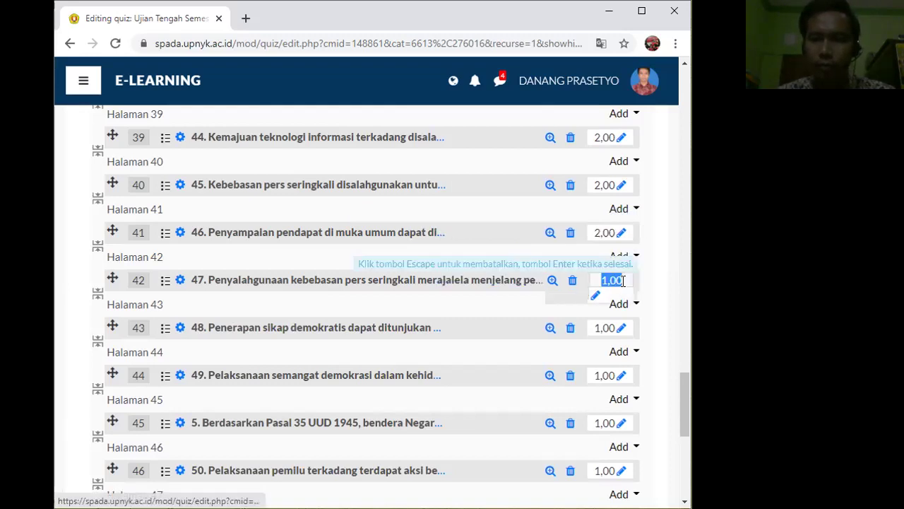
type("2")
key("Return")
- Set the maximum mark of the quiz questions on Halaman 43 and 44 to 2 each
left_click(621, 327)
type("2")
key("Return")
left_click(621, 375)
type("2")
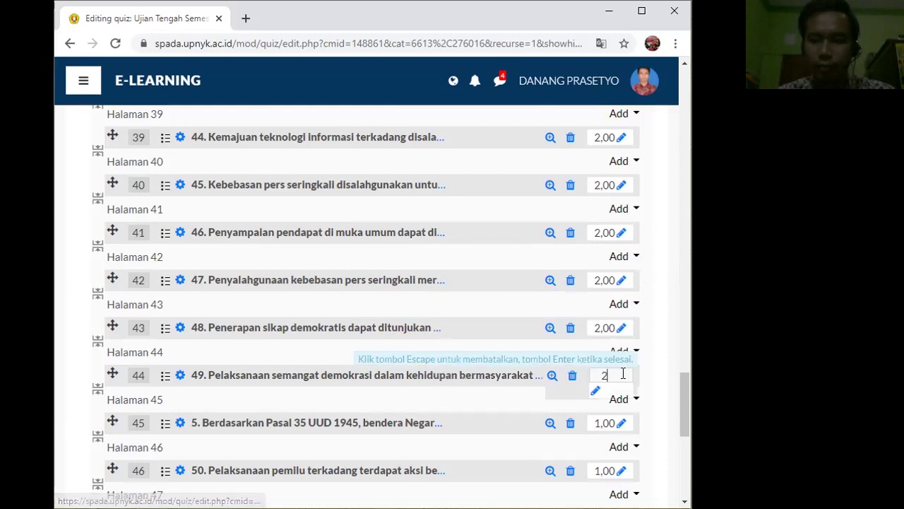
key("Return")
- Set the maximum mark of the quiz questions on Halaman 45 and 46 to 2 each
scroll(623, 380, "down", 2)
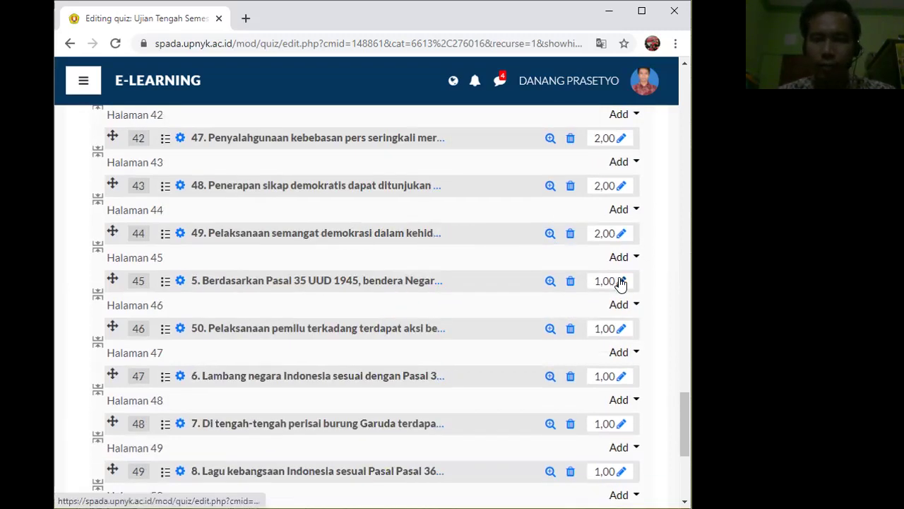
left_click(621, 280)
type("2")
key("Return")
left_click(621, 328)
type("2")
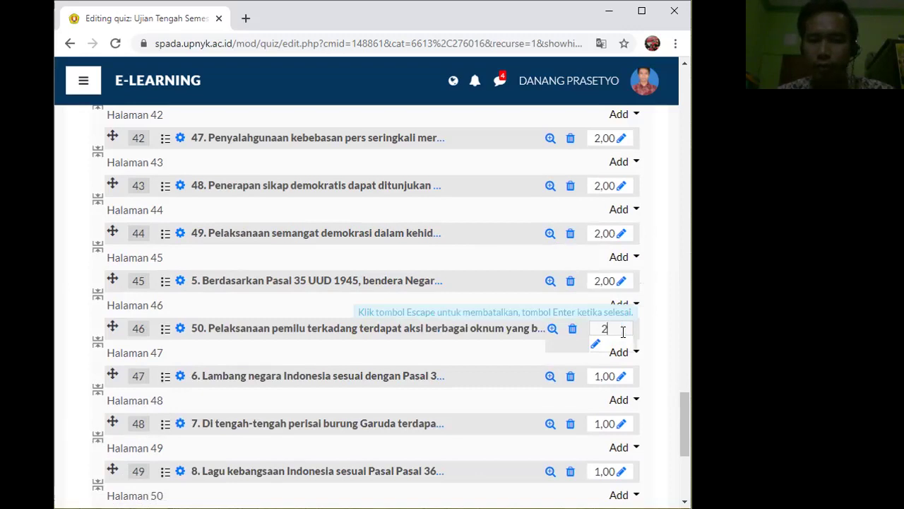
key("Return")
- Set the maximum mark of the quiz questions on Halaman 47 and 48 to 2 each
left_click(621, 380)
type("2")
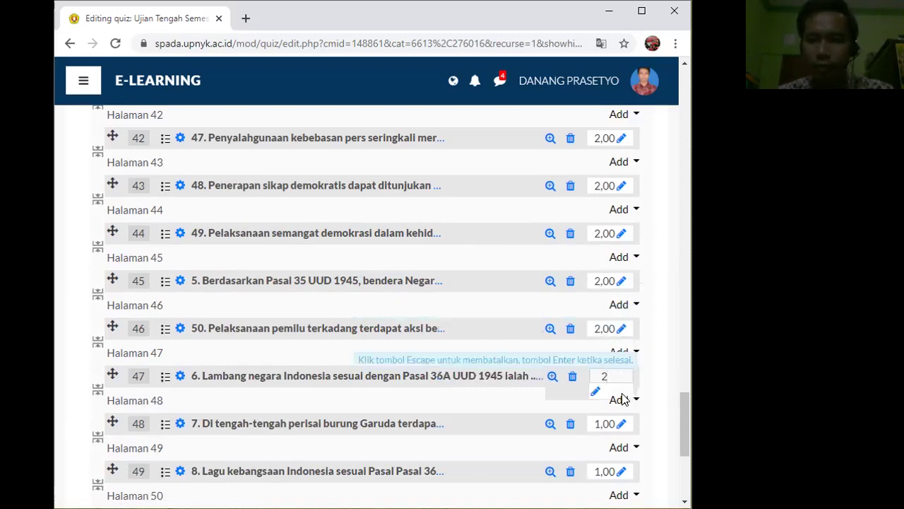
key("Return")
left_click(621, 423)
type("2")
key("Return")
- Set the maximum mark of the quiz questions on Halaman 49 and 50 to 2 each
scroll(594, 346, "down", 2)
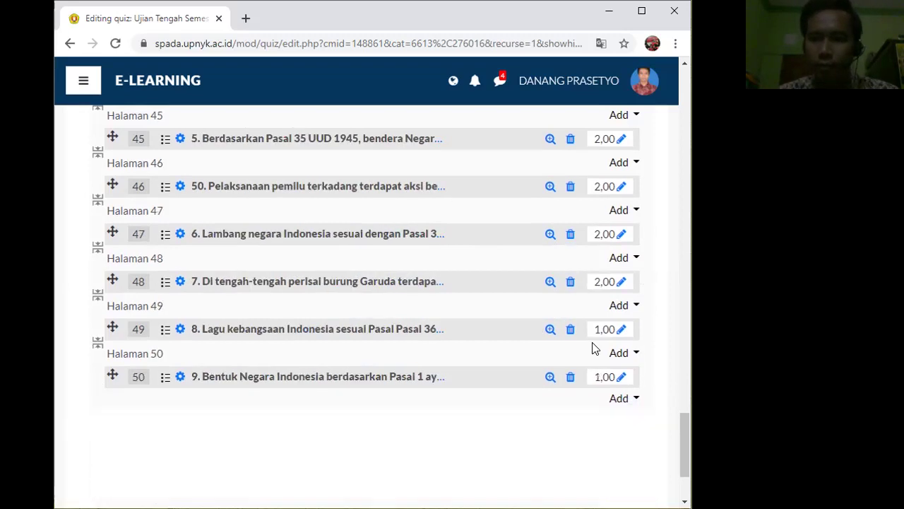
left_click(621, 329)
type("2")
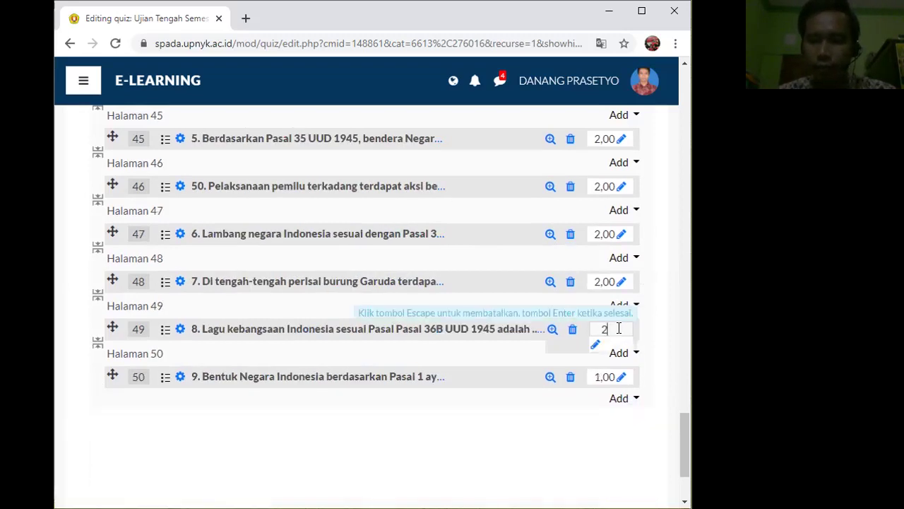
key("Return")
left_click(621, 378)
type("2")
key("Return")
- Find the quiz question still worth 1 mark, on Halaman 15, and set its maximum mark to 2
scroll(565, 357, "up", 6)
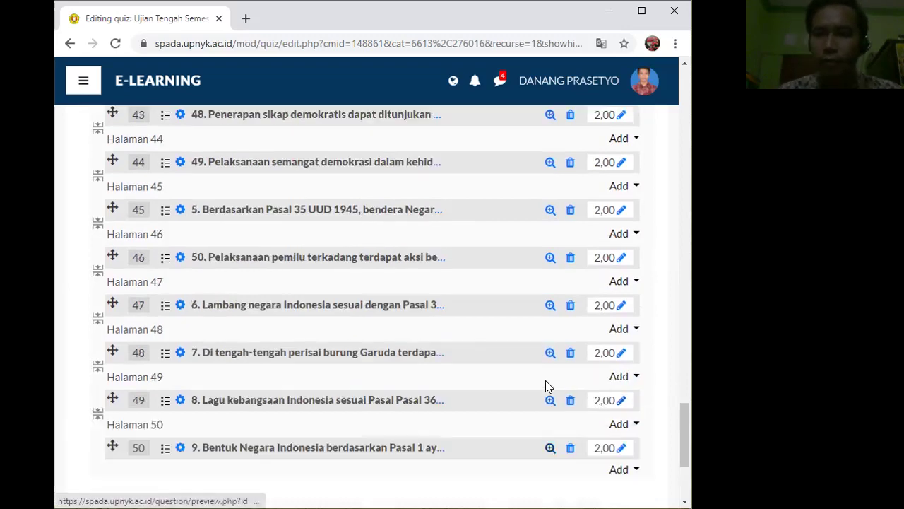
scroll(574, 357, "up", 20)
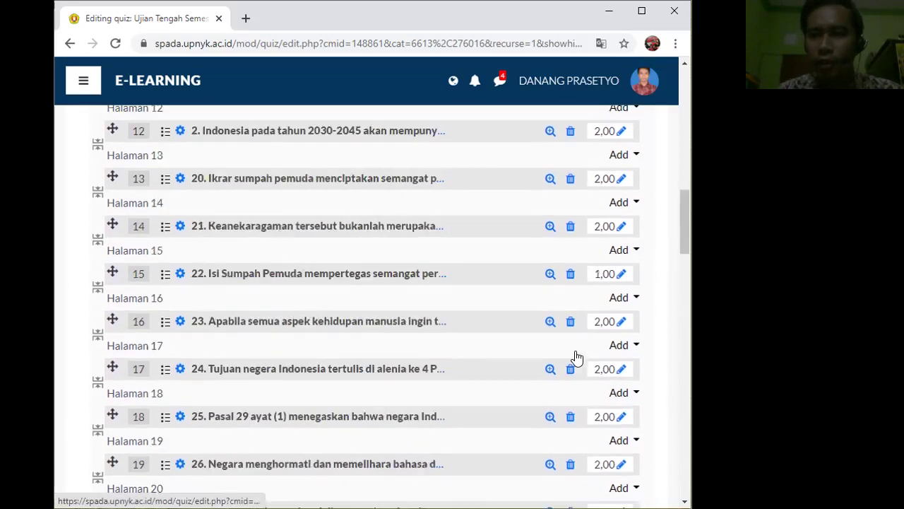
scroll(591, 351, "up", 5)
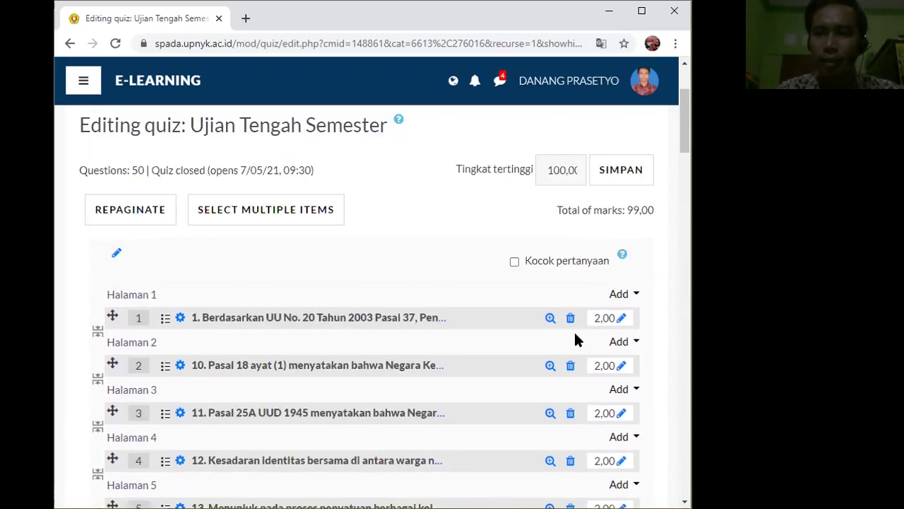
scroll(631, 354, "down", 7)
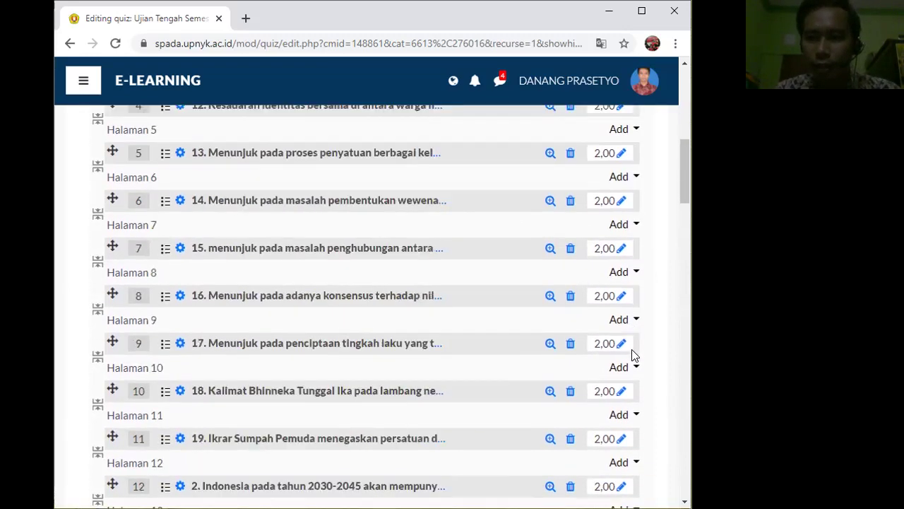
scroll(632, 355, "down", 3)
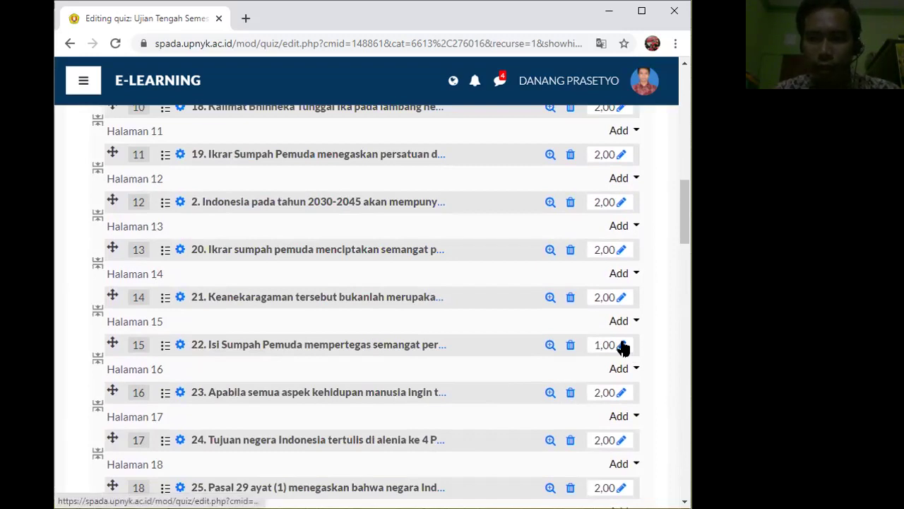
left_click(622, 344)
type("2")
key("Return")
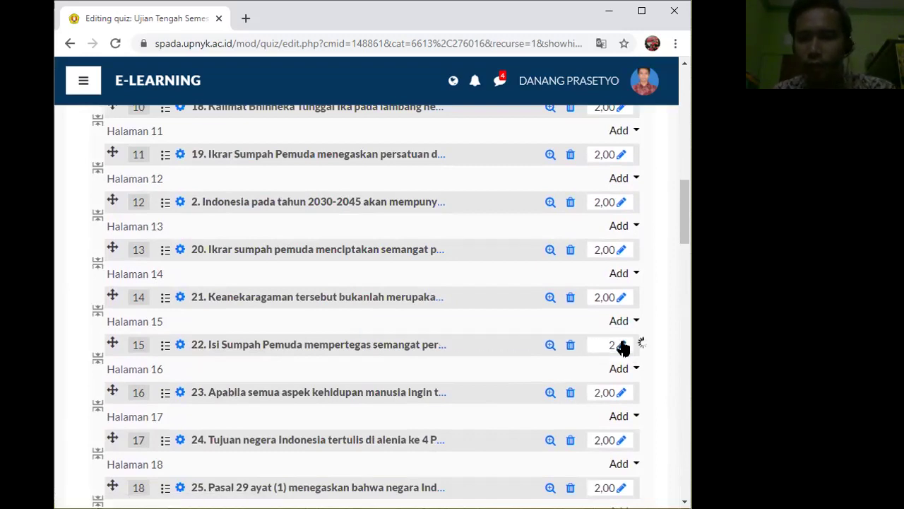
- Enable question shuffling (Kocok pertanyaan) for the quiz and save the maximum grade of 100
scroll(597, 368, "up", 10)
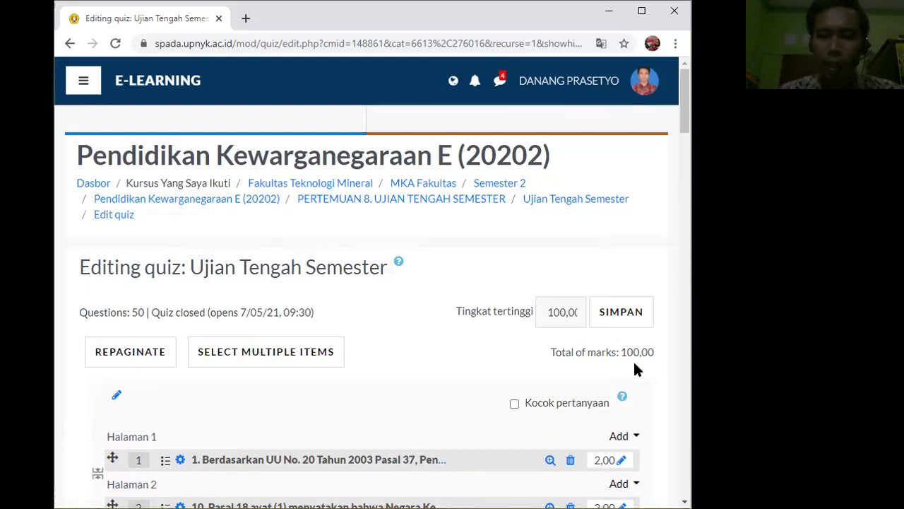
left_click(515, 404)
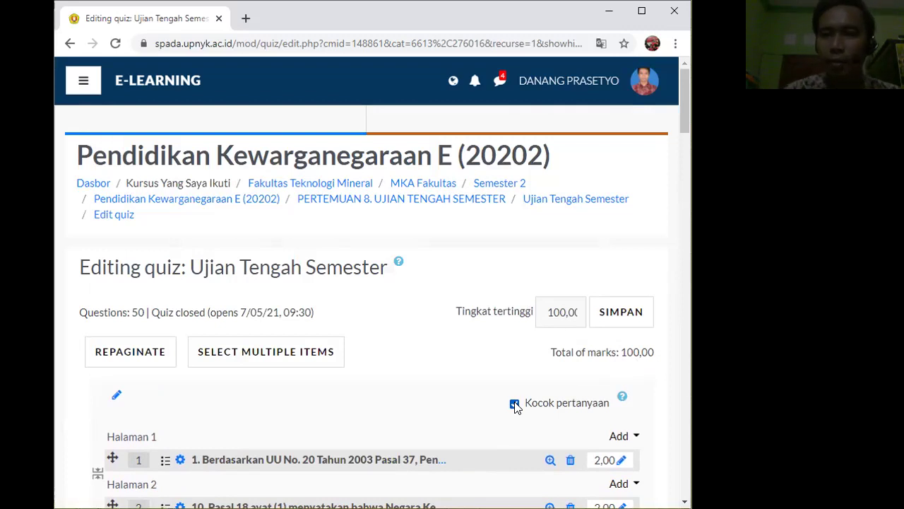
scroll(517, 408, "down", 1)
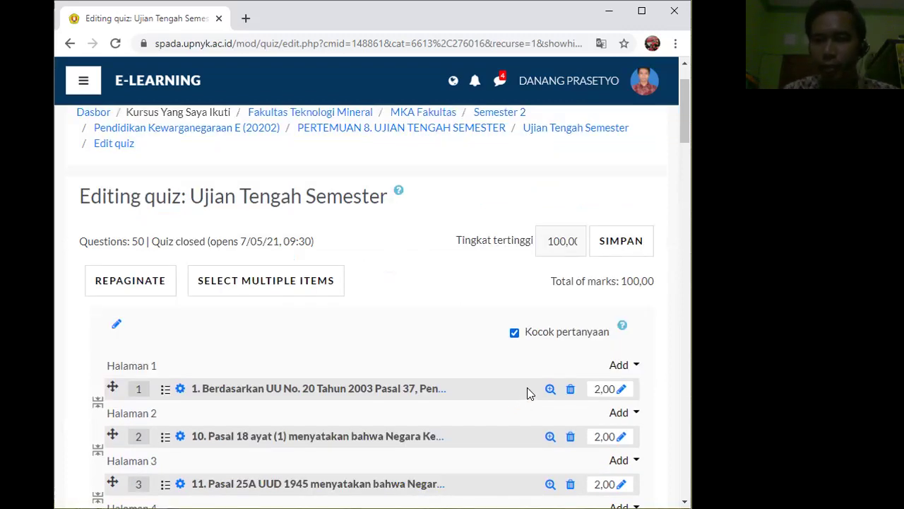
scroll(527, 392, "down", 2)
scroll(527, 387, "down", 20)
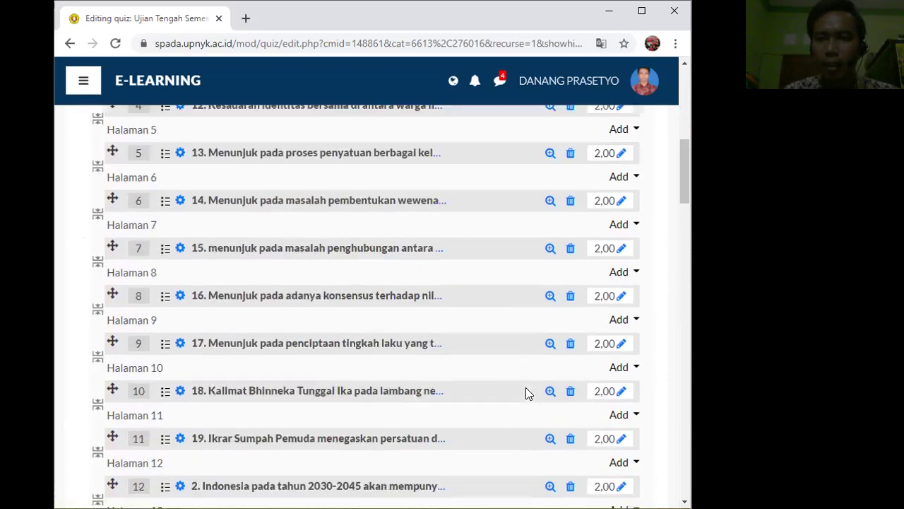
scroll(522, 390, "up", 14)
scroll(526, 382, "up", 10)
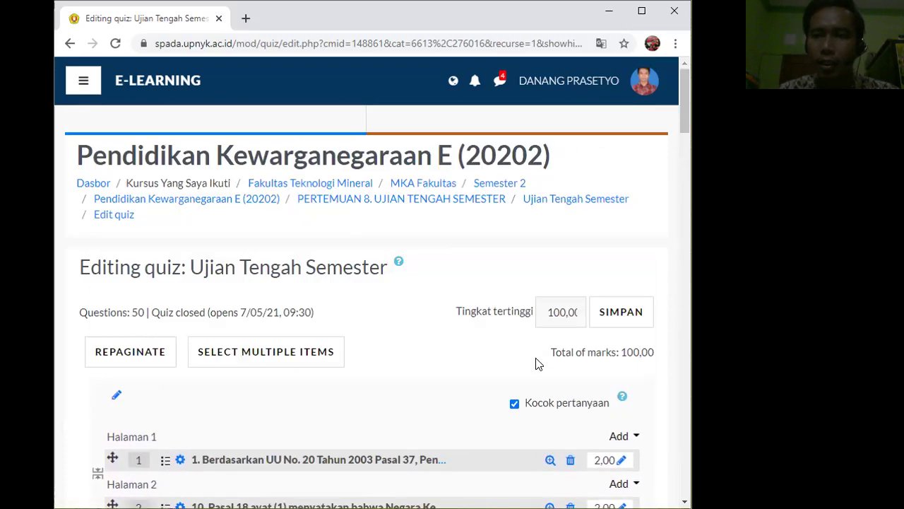
left_click(618, 322)
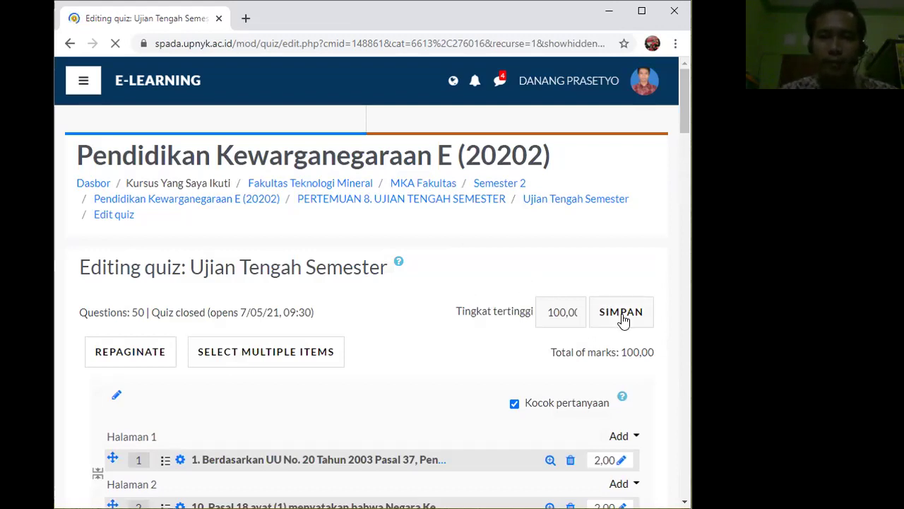
left_click(622, 319)
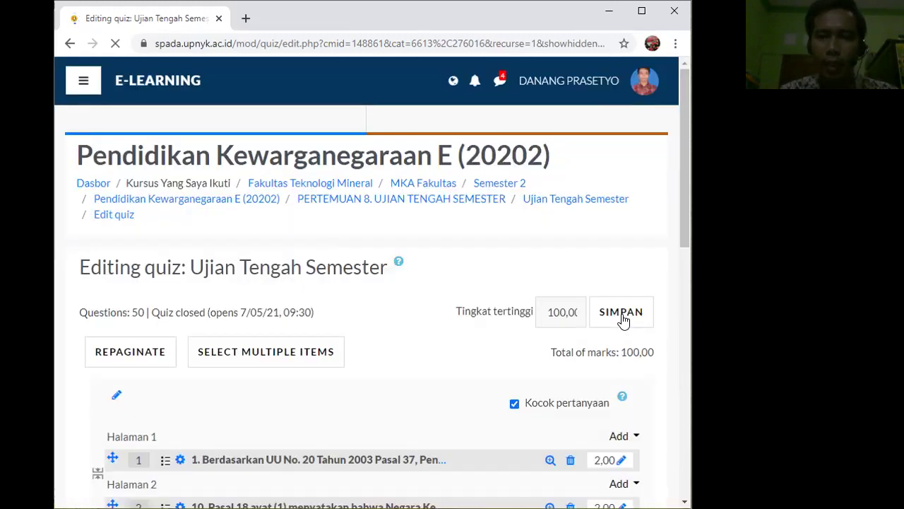
- Open the Ujian Tengah Semester quiz page and start a preview attempt of the quiz
left_click(582, 202)
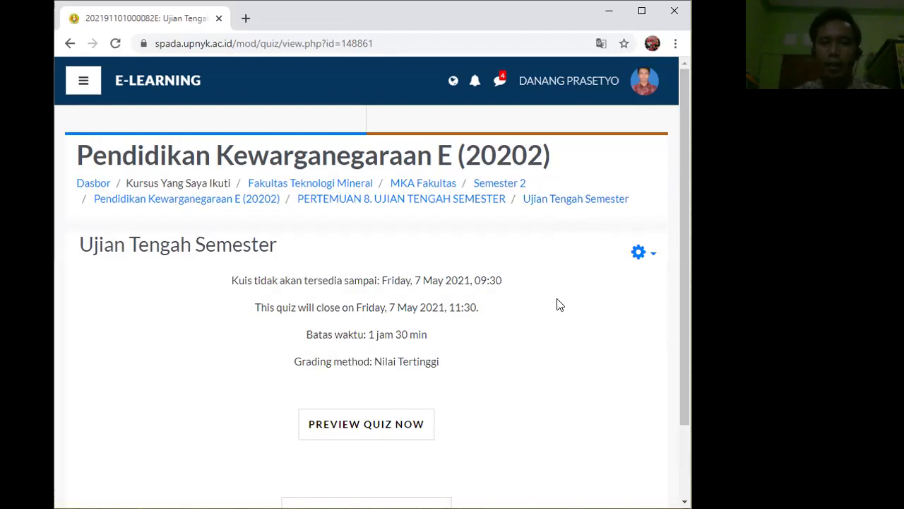
scroll(558, 303, "down", 1)
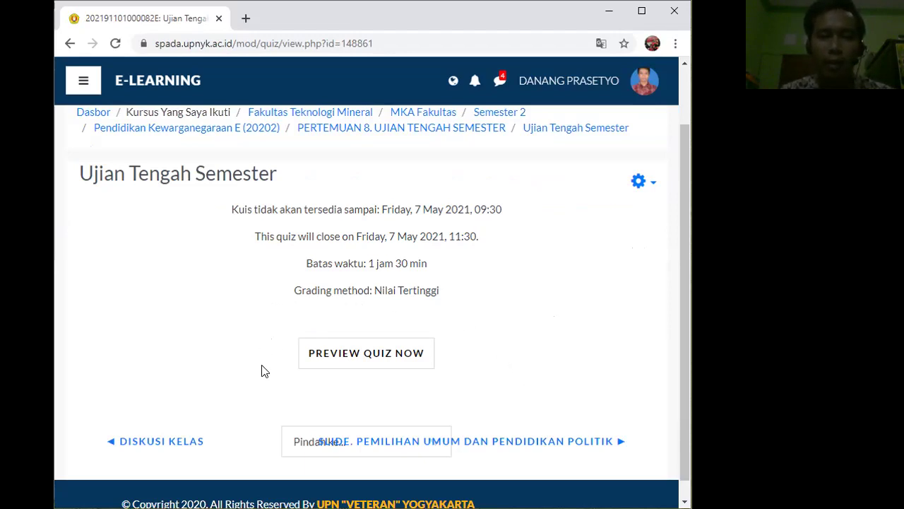
left_click(362, 358)
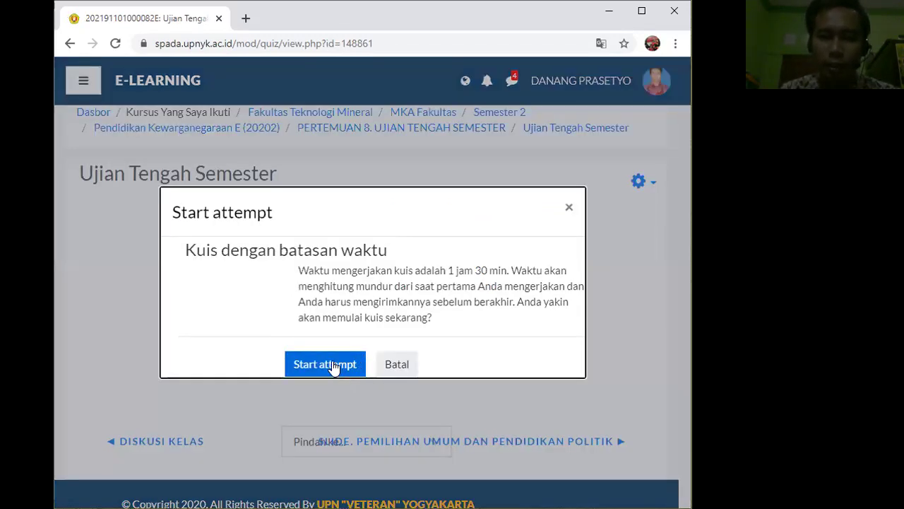
left_click(332, 363)
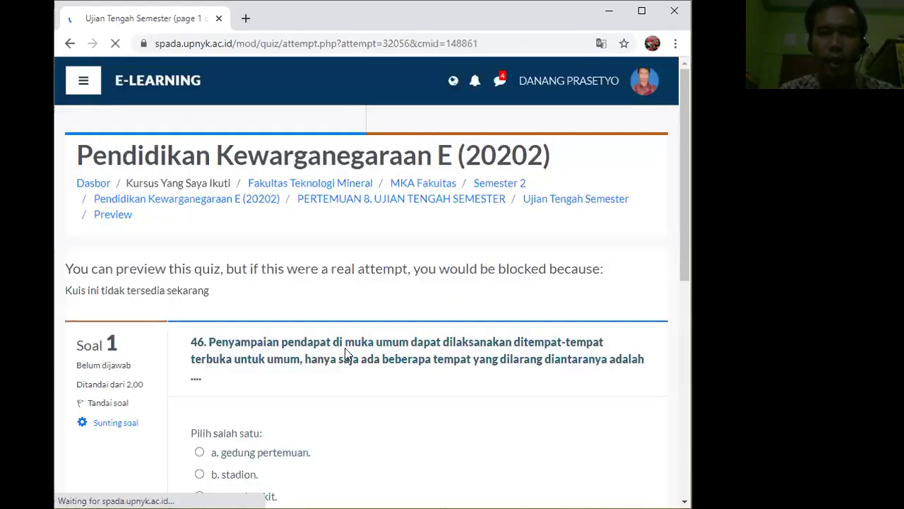
- Examine the first question of the preview, its answer options and the quiz navigation with the remaining time
scroll(328, 351, "down", 1)
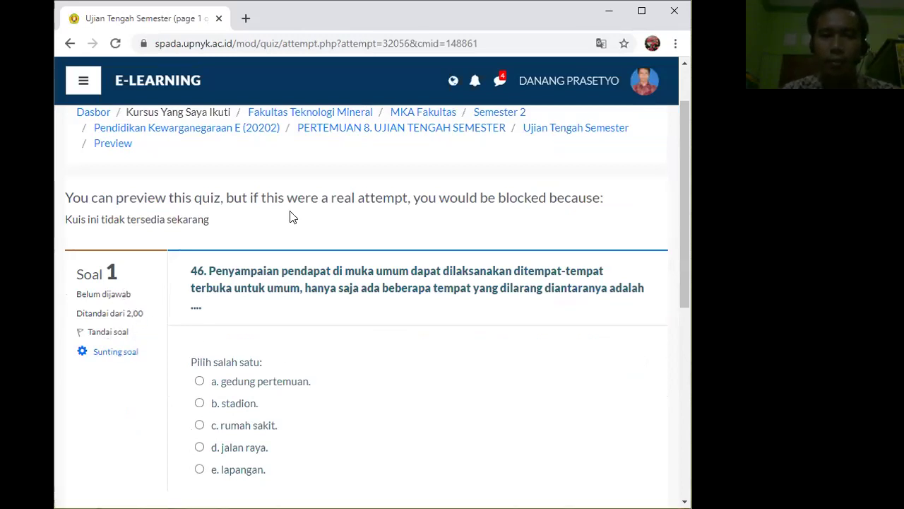
scroll(293, 217, "down", 2)
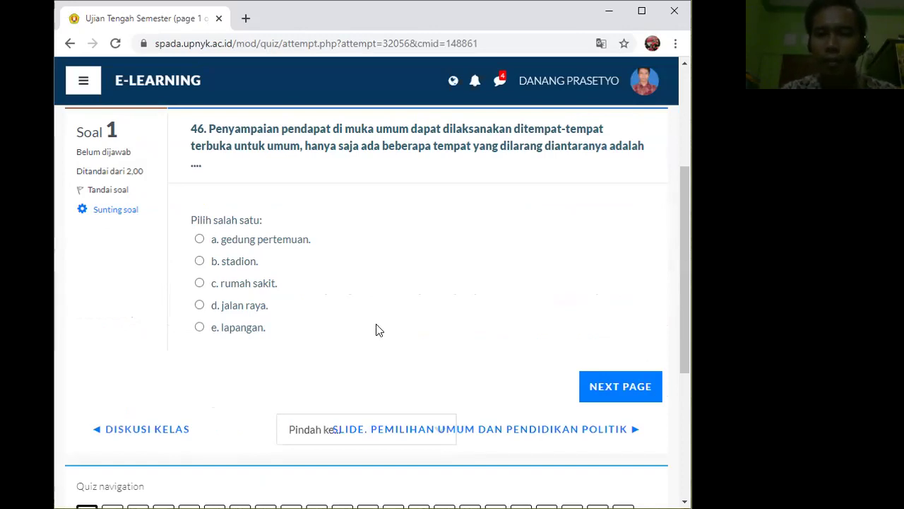
scroll(397, 318, "down", 1)
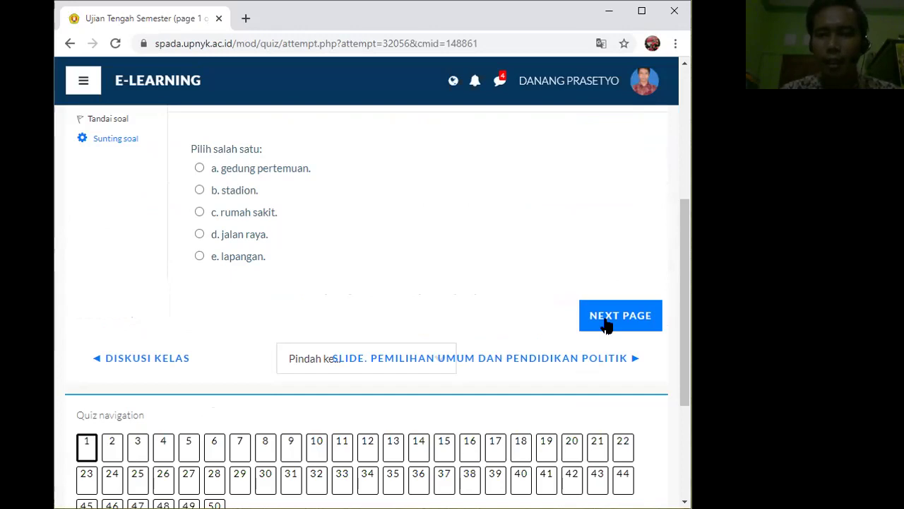
scroll(218, 346, "down", 2)
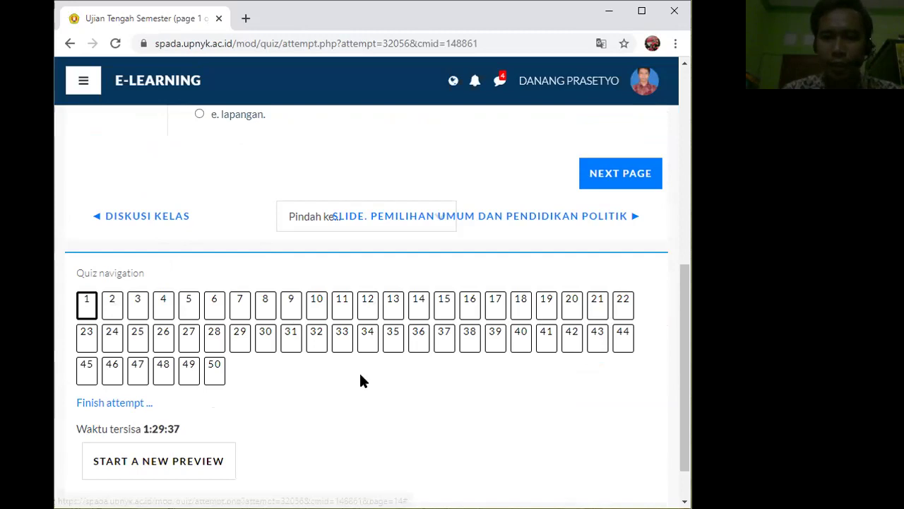
- Go to question 50 and to question 6 of the preview, and examine question 6 with its answer options
left_click(216, 382)
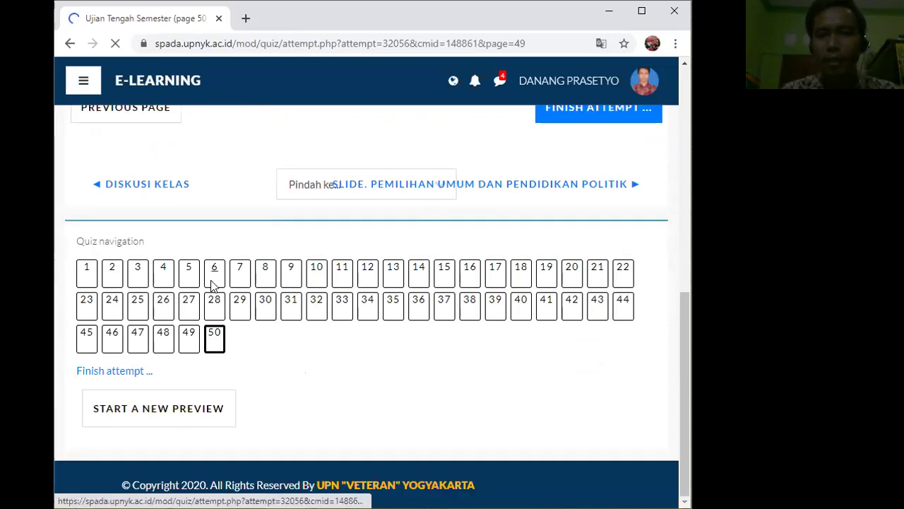
left_click(214, 283)
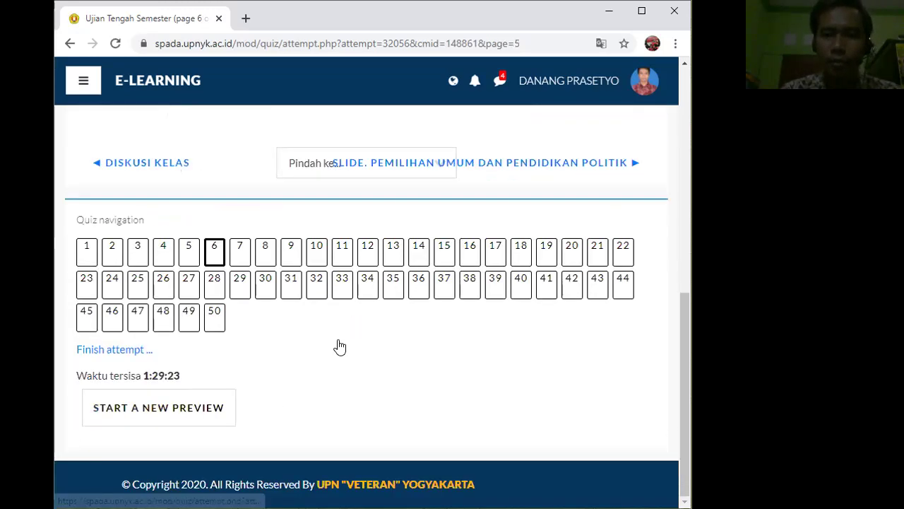
scroll(338, 320, "up", 3)
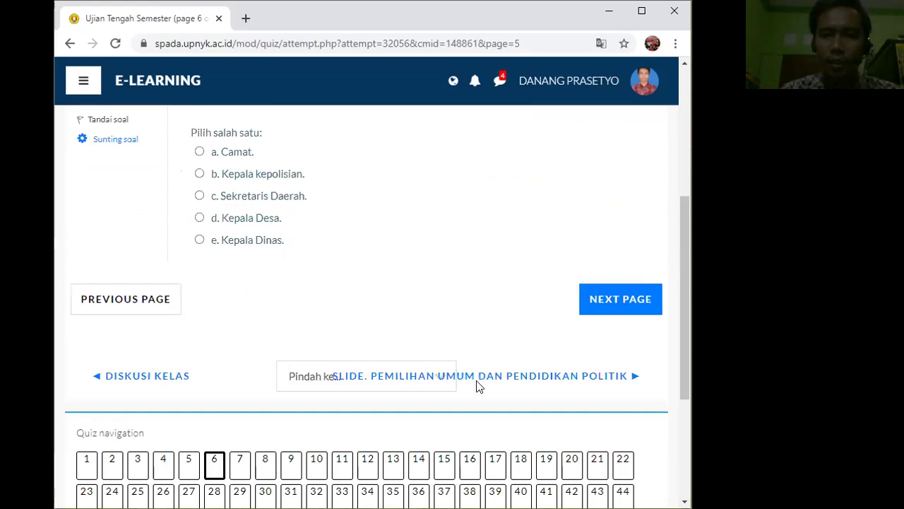
scroll(476, 386, "up", 2)
scroll(654, 379, "down", 1)
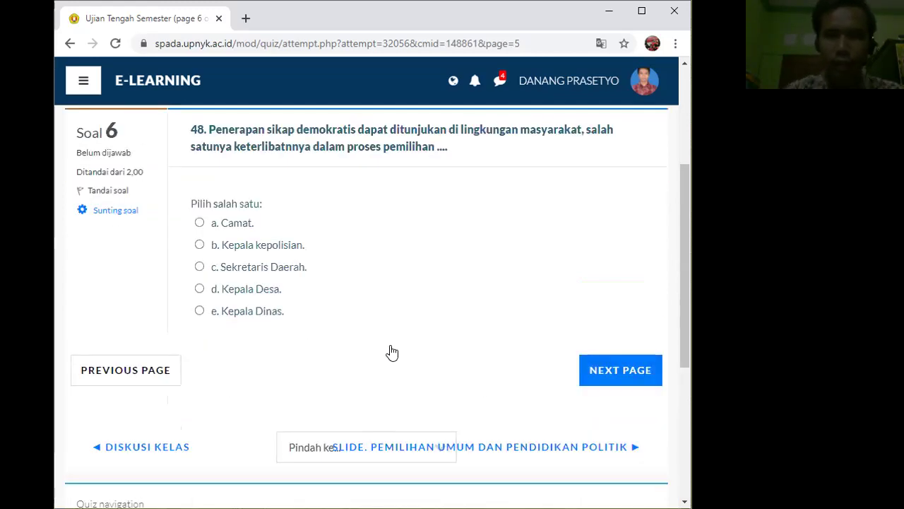
scroll(392, 352, "down", 4)
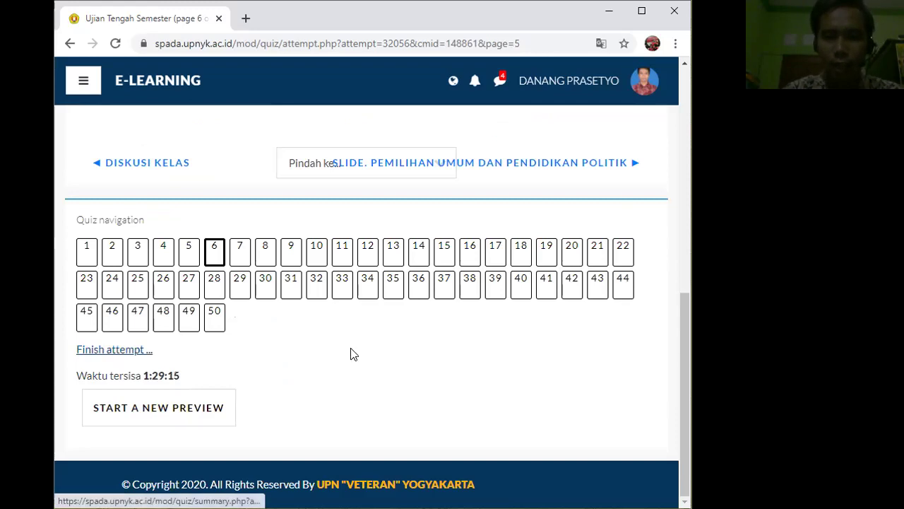
scroll(351, 355, "up", 5)
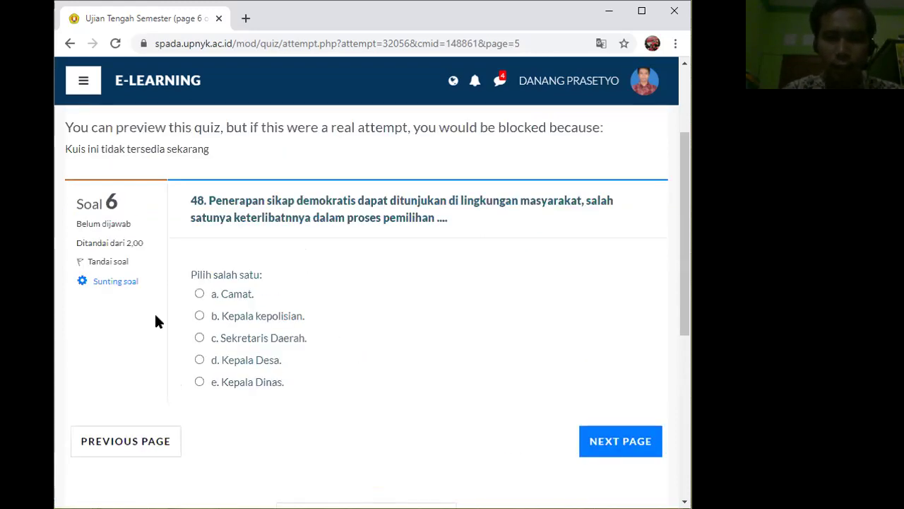
scroll(297, 350, "down", 1)
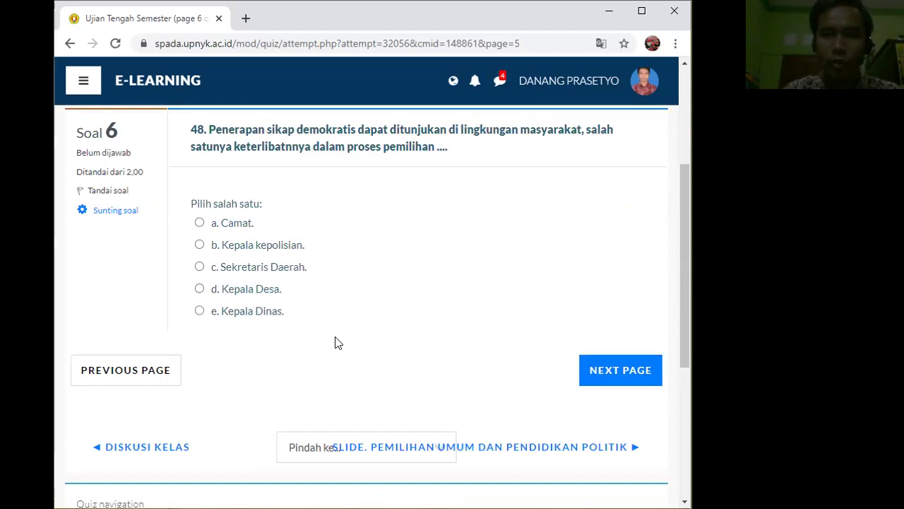
scroll(353, 338, "down", 2)
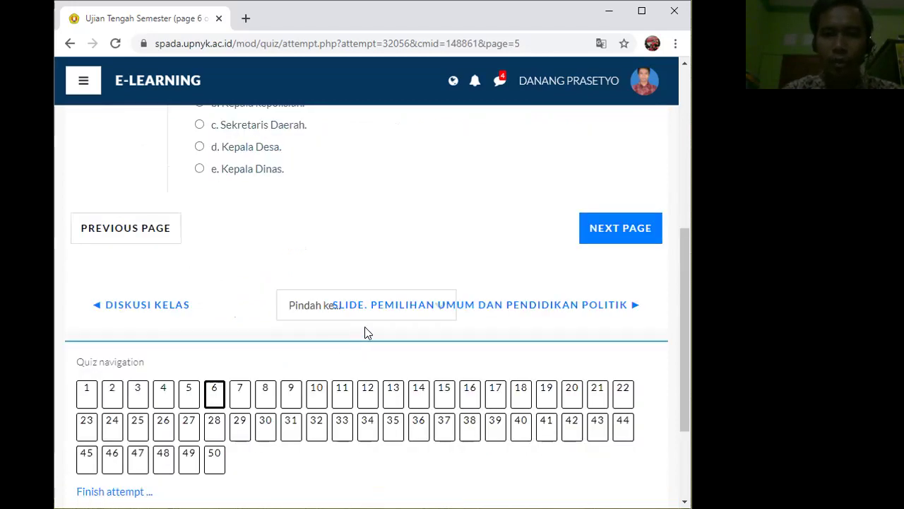
- Return to question 50 of the preview and examine its text, answer options and the option to finish the attempt
left_click(215, 460)
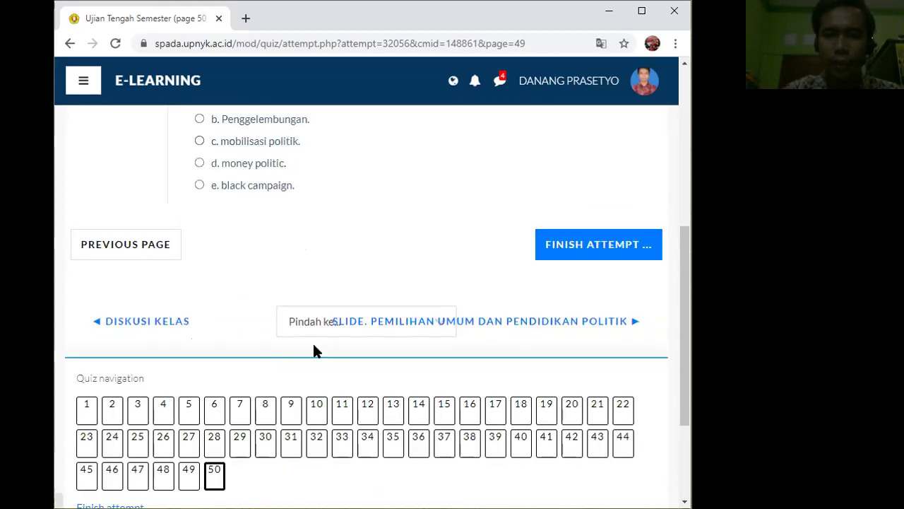
scroll(332, 343, "up", 1)
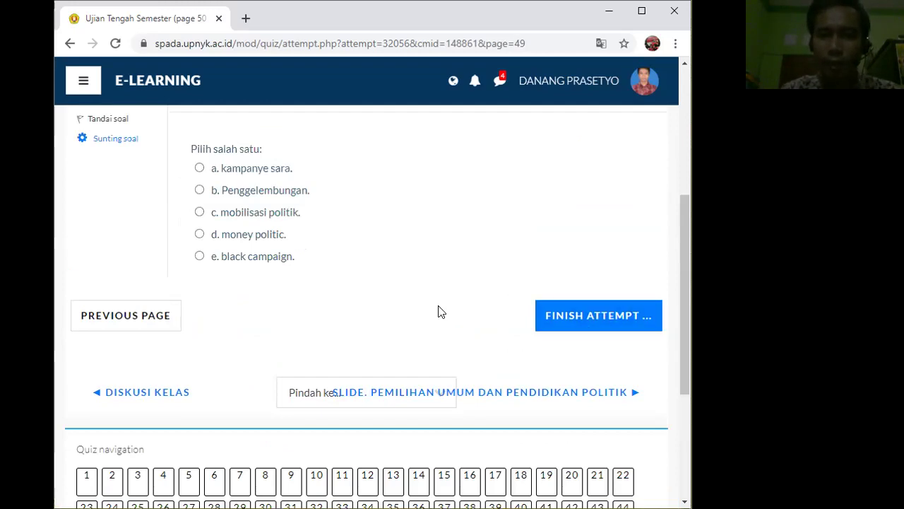
scroll(371, 331, "up", 1)
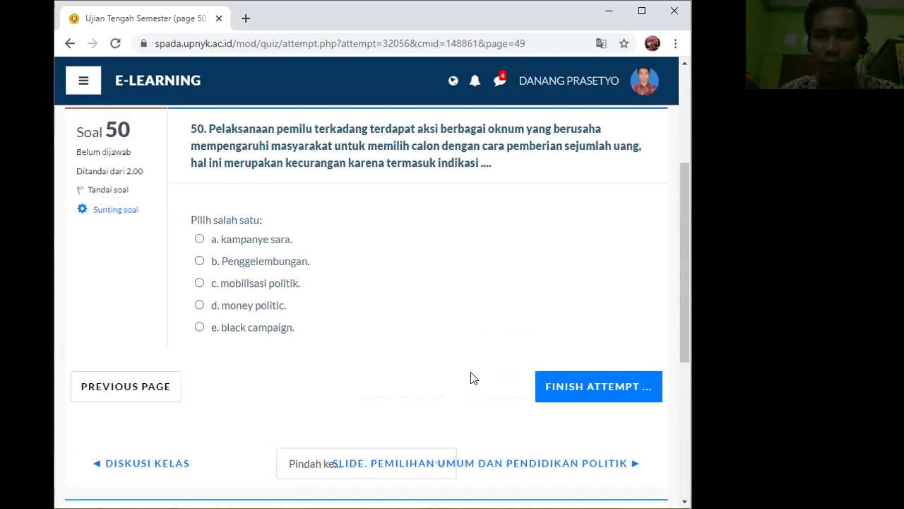
scroll(494, 381, "up", 1)
scroll(587, 395, "down", 1)
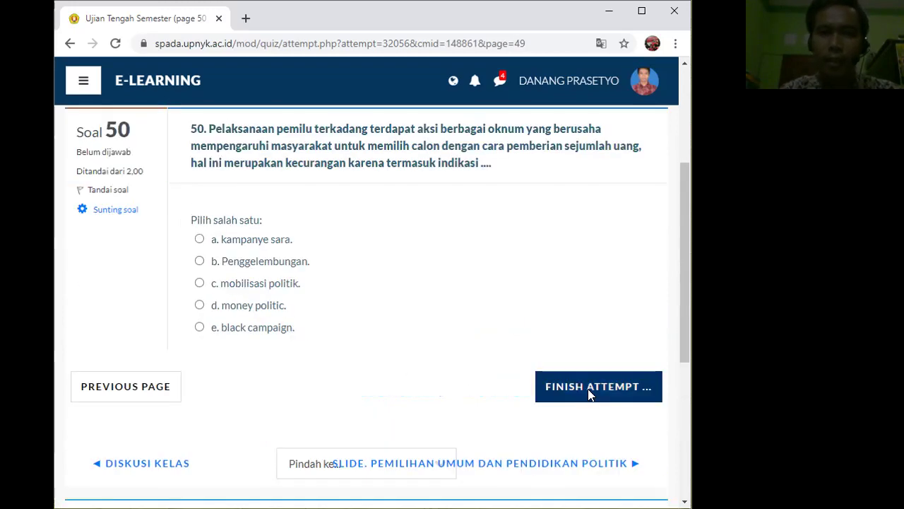
- Finish the preview attempt from question 50, submit all answers from the attempt summary and confirm the submission
left_click(589, 394)
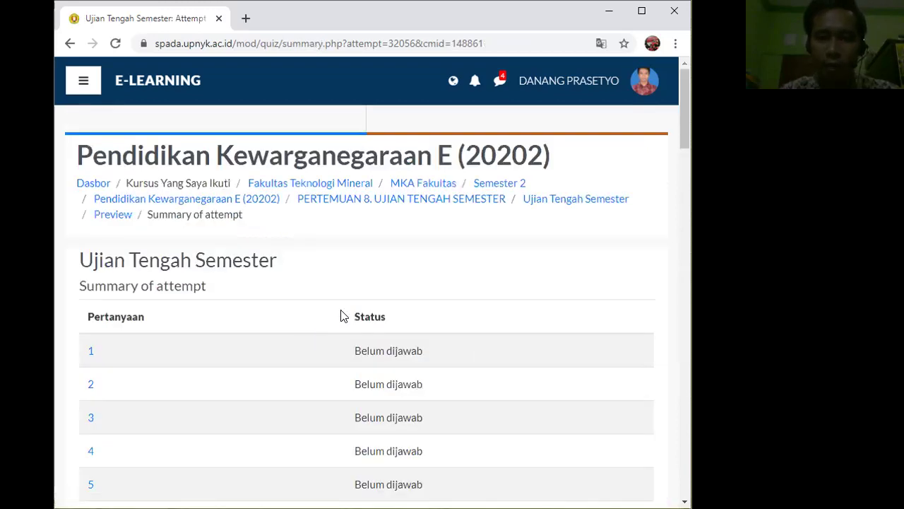
scroll(339, 325, "down", 5)
scroll(335, 332, "down", 7)
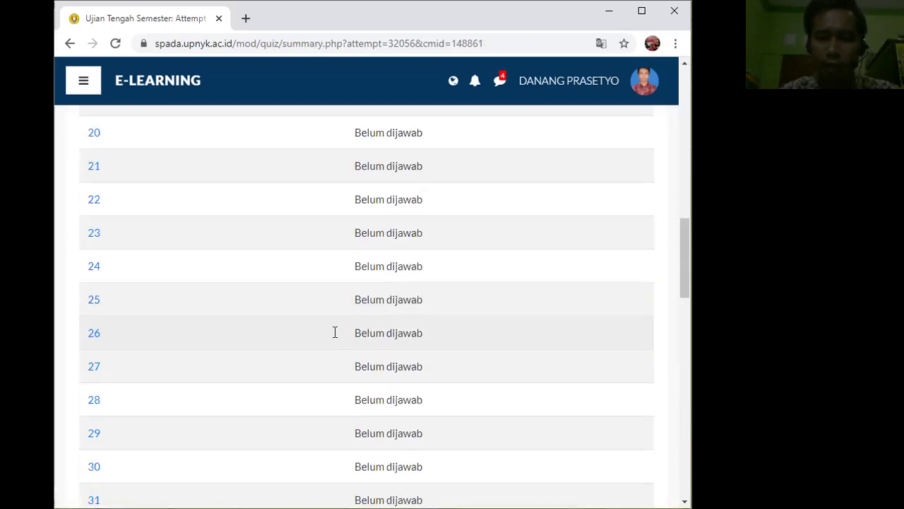
scroll(334, 331, "down", 12)
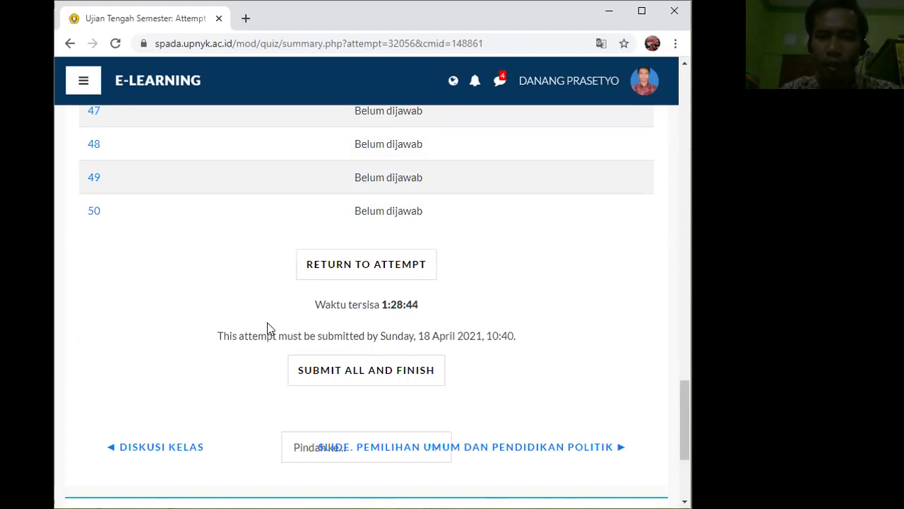
left_click(356, 375)
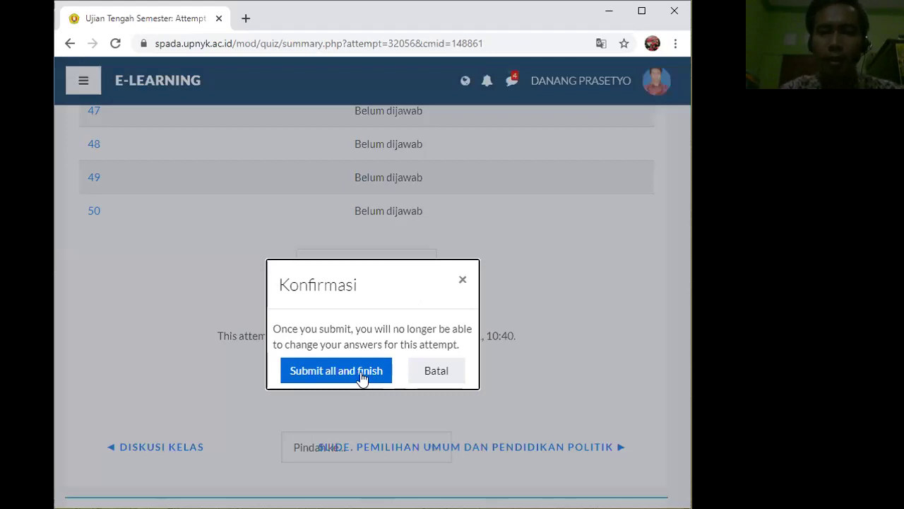
left_click(358, 375)
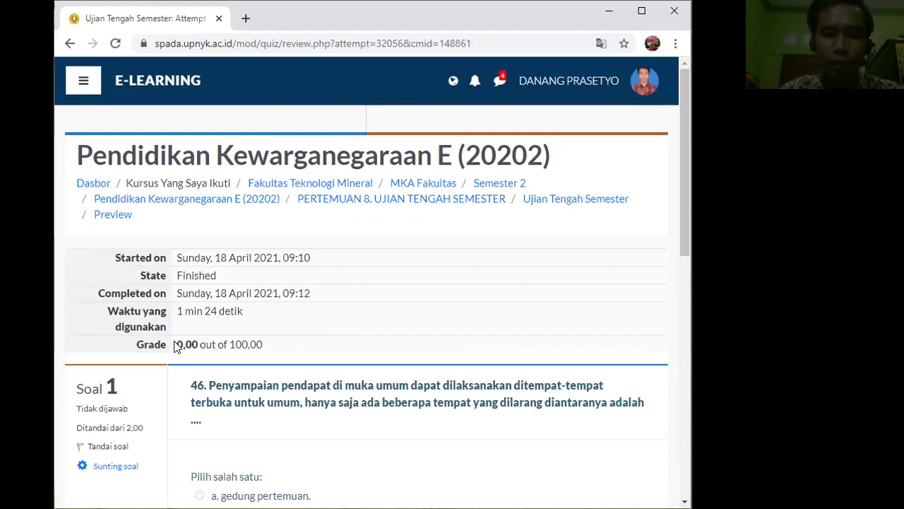
- Examine the grade on the attempt review and the best-answer feedback given for the first question
left_click_drag(177, 344, 197, 344)
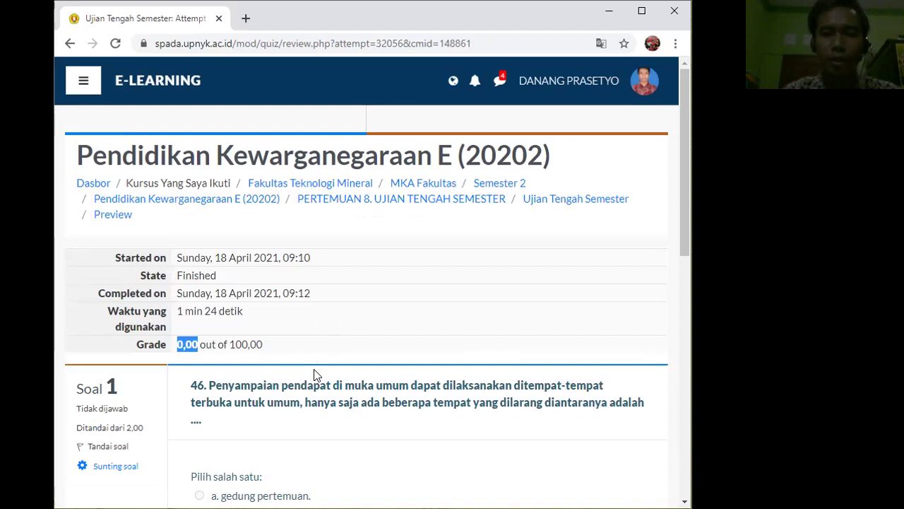
scroll(315, 374, "down", 2)
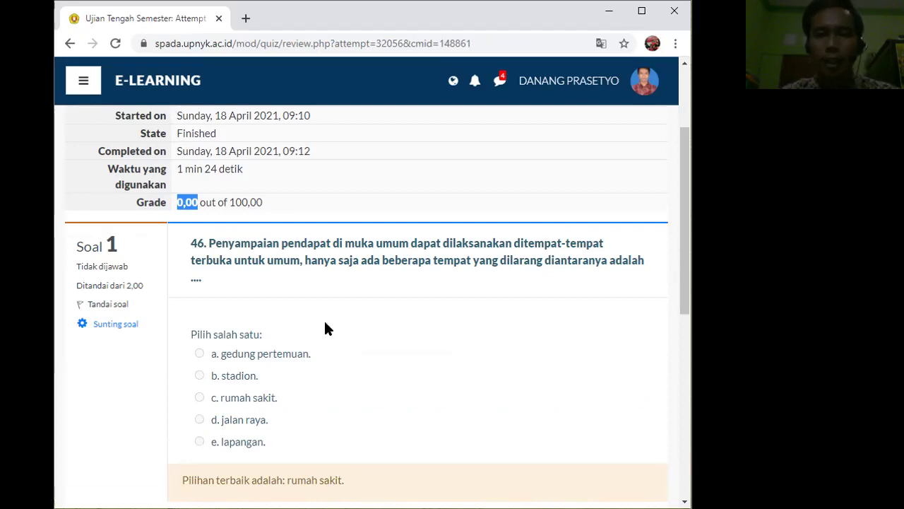
scroll(325, 327, "down", 1)
scroll(330, 327, "up", 3)
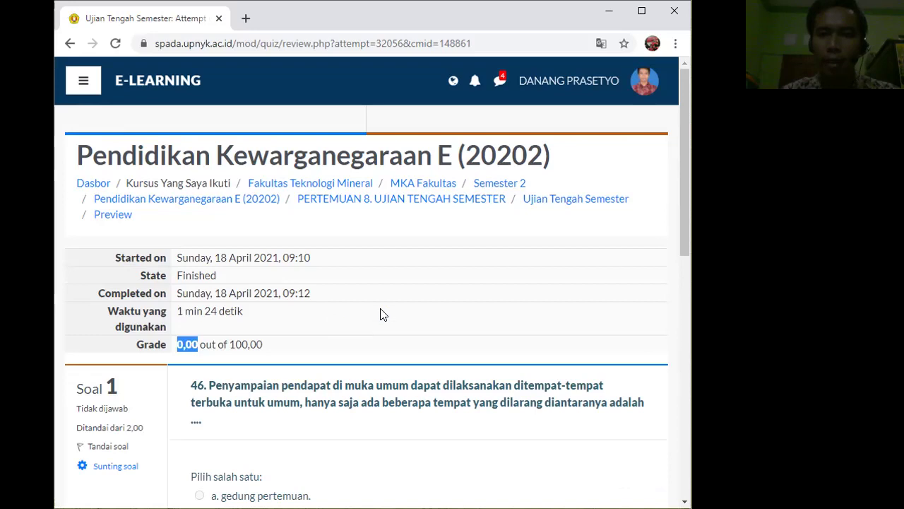
- Return to the Ujian Tengah Semester quiz page and examine its availability dates, time limit and summary of previous attempts
left_click(565, 201)
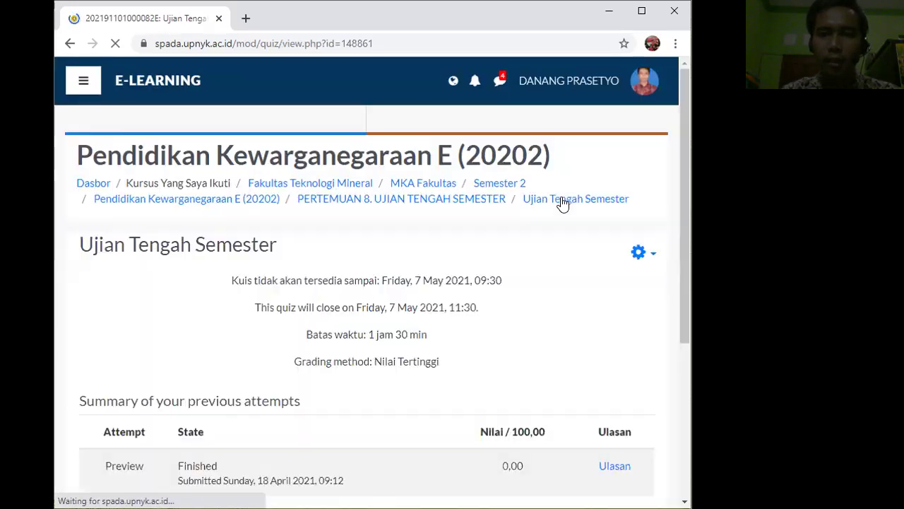
scroll(519, 233, "down", 1)
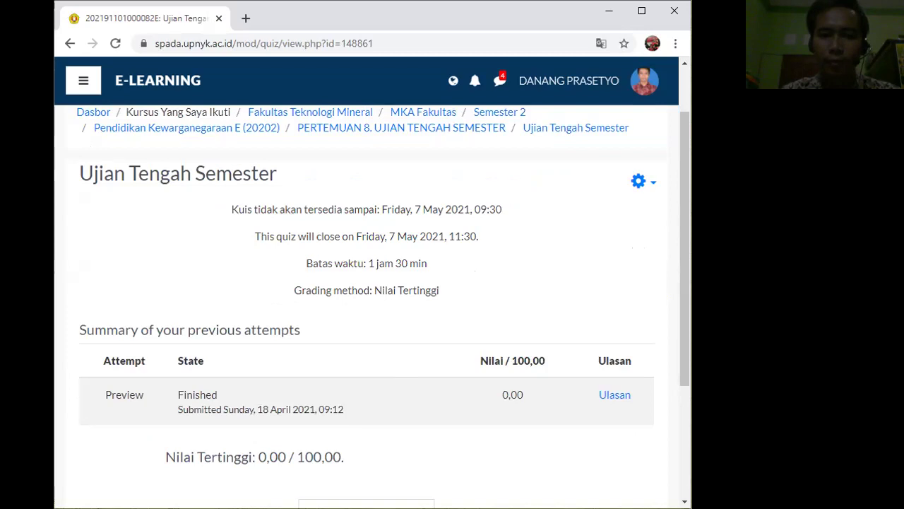
scroll(248, 386, "down", 1)
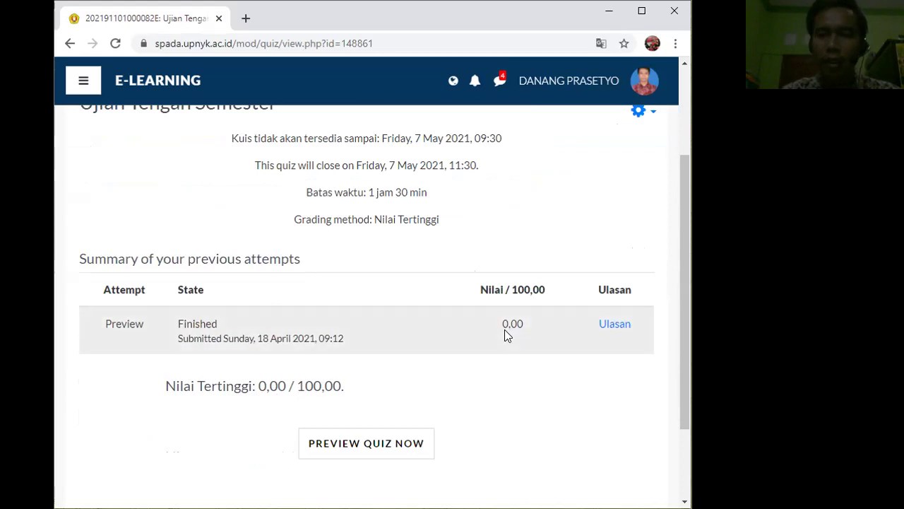
scroll(615, 329, "down", 1)
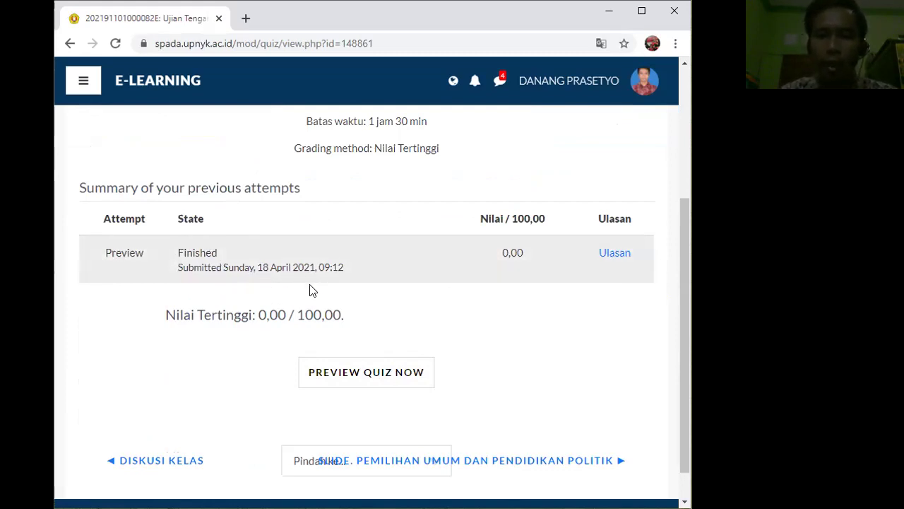
scroll(432, 324, "up", 1)
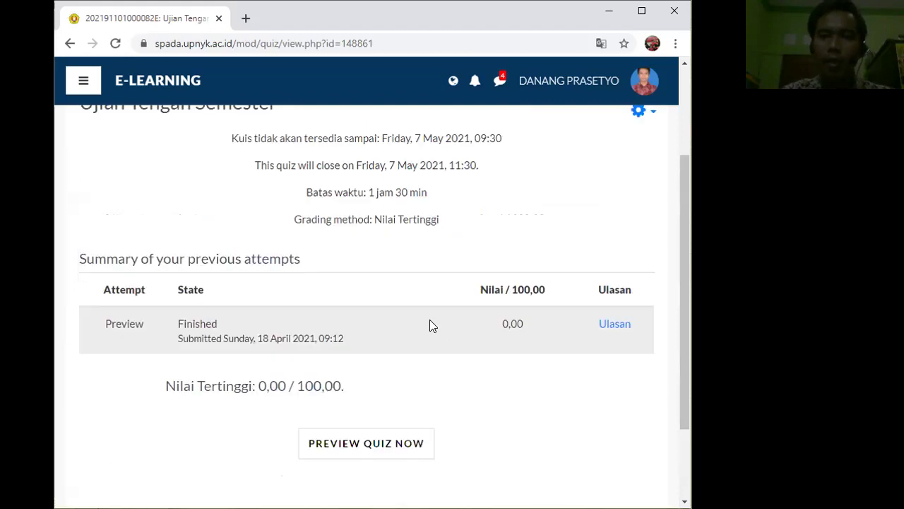
scroll(407, 348, "up", 2)
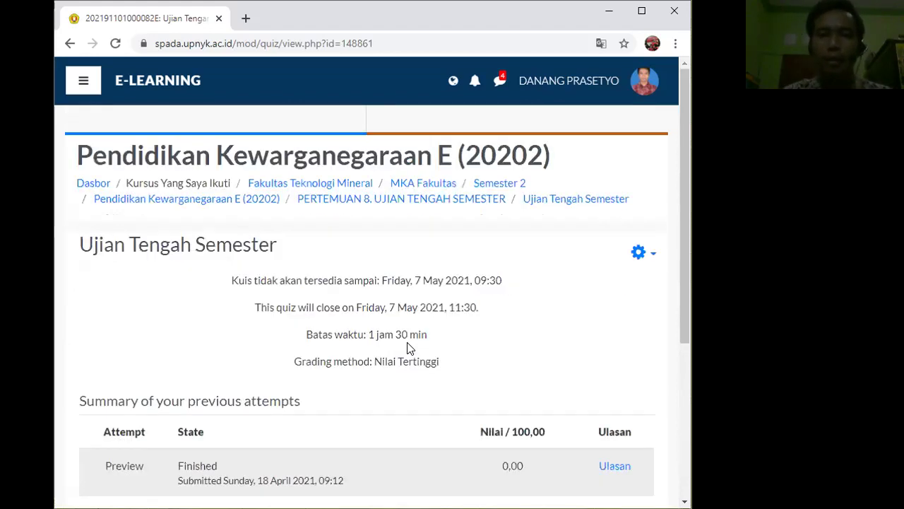